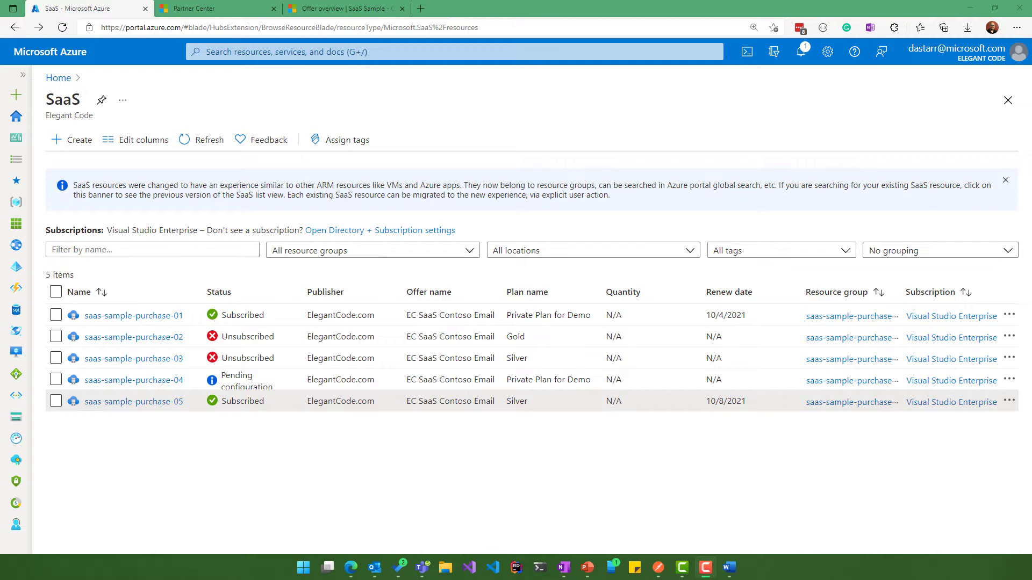
Search the portal for "saas" and open the SaaS service's resource list
click(351, 51)
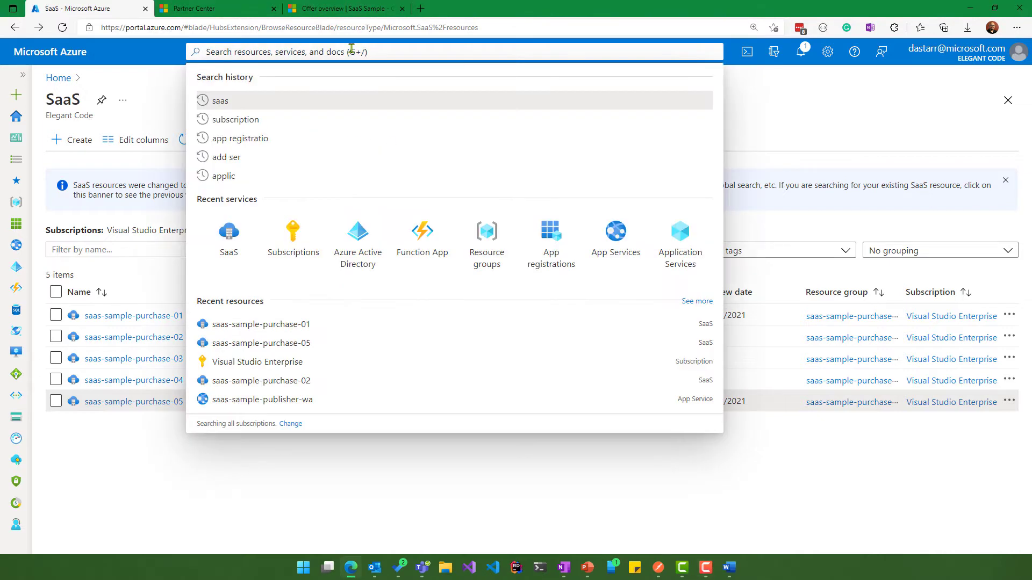
text(sa)
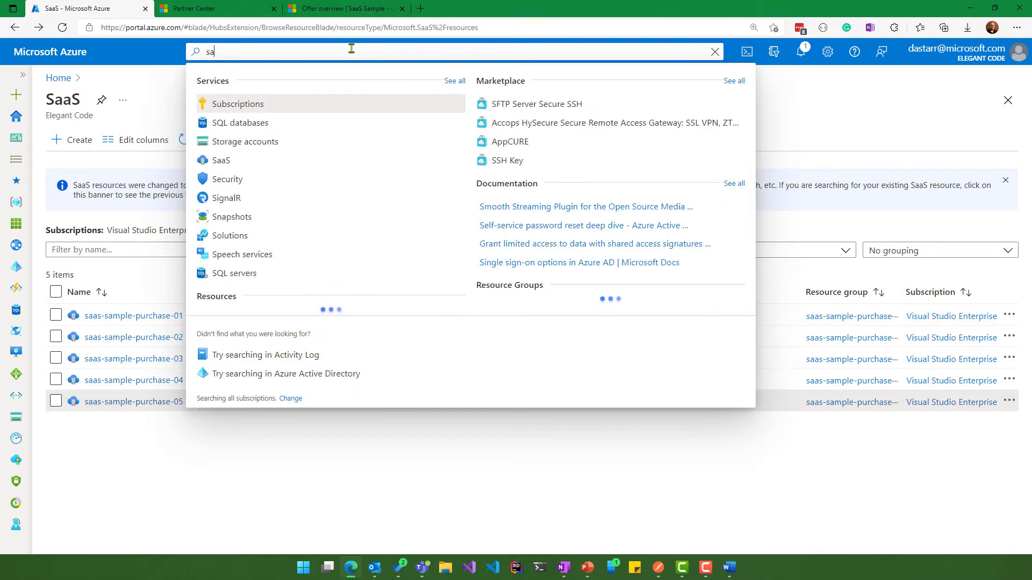
text(as)
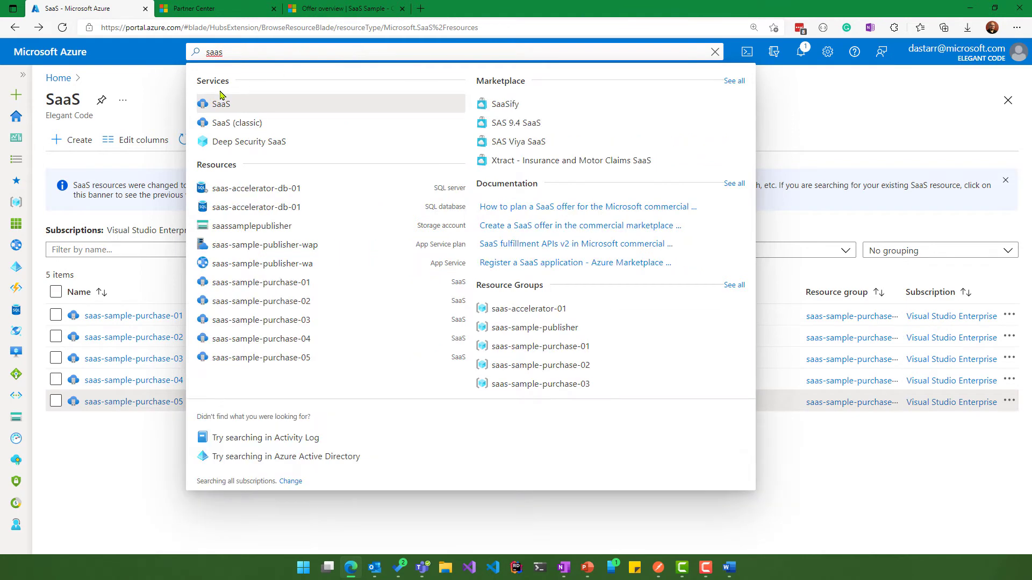
click(226, 108)
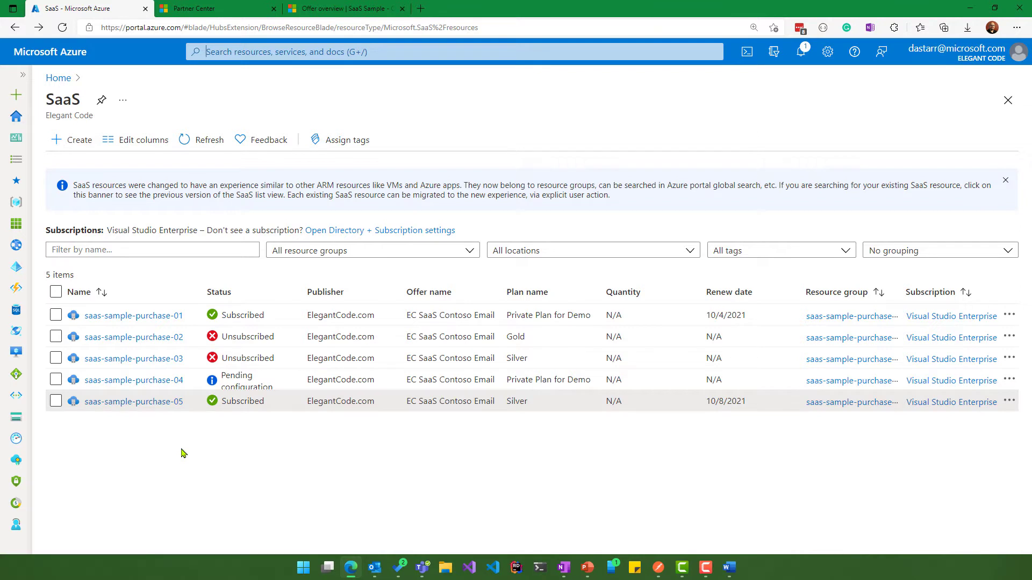
From the Partner Center offer overview, open the Azure portal preview and start subscribing to EC SaaS Contoso Email with the Silver plan
click(334, 11)
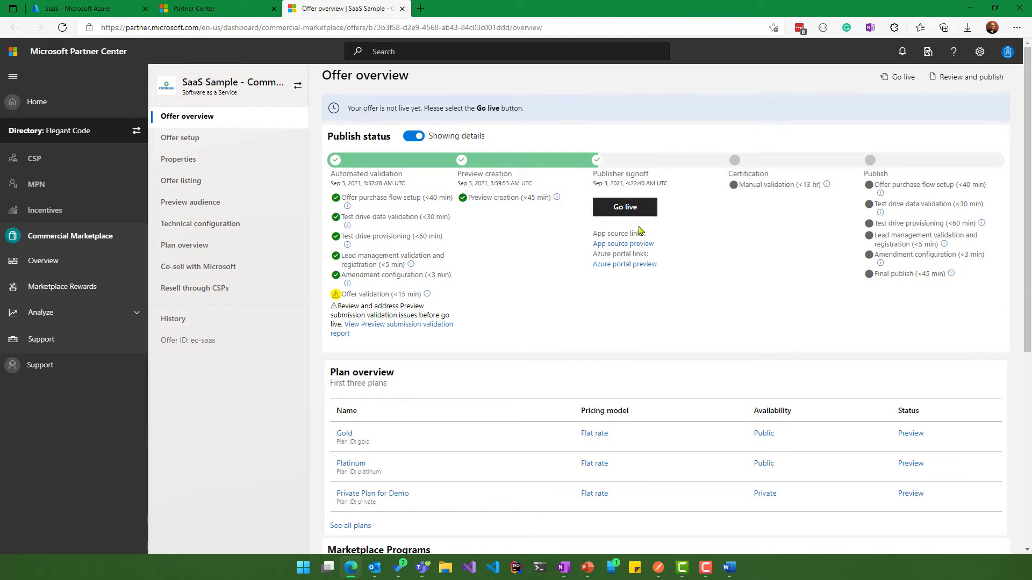
click(634, 268)
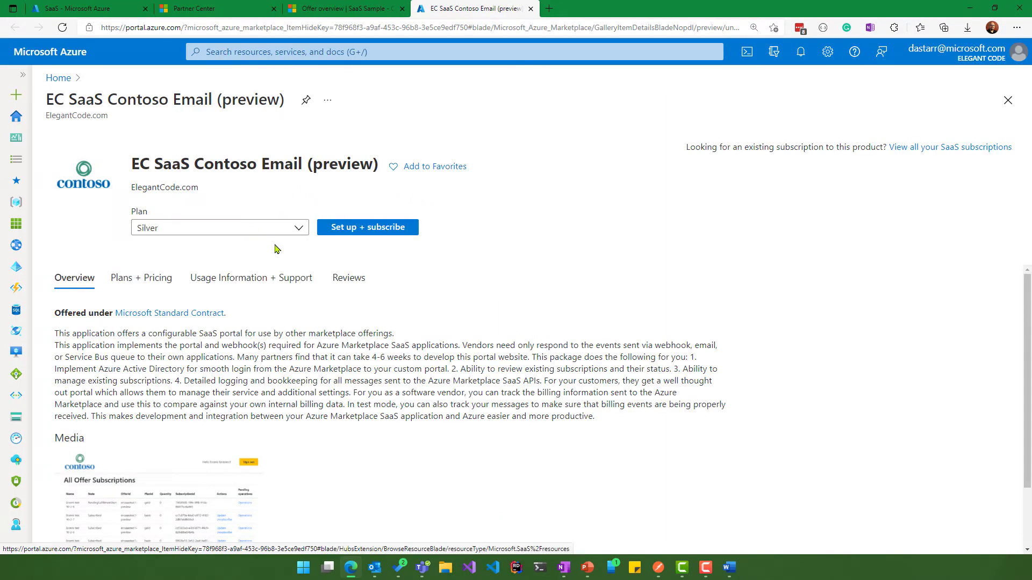
click(300, 230)
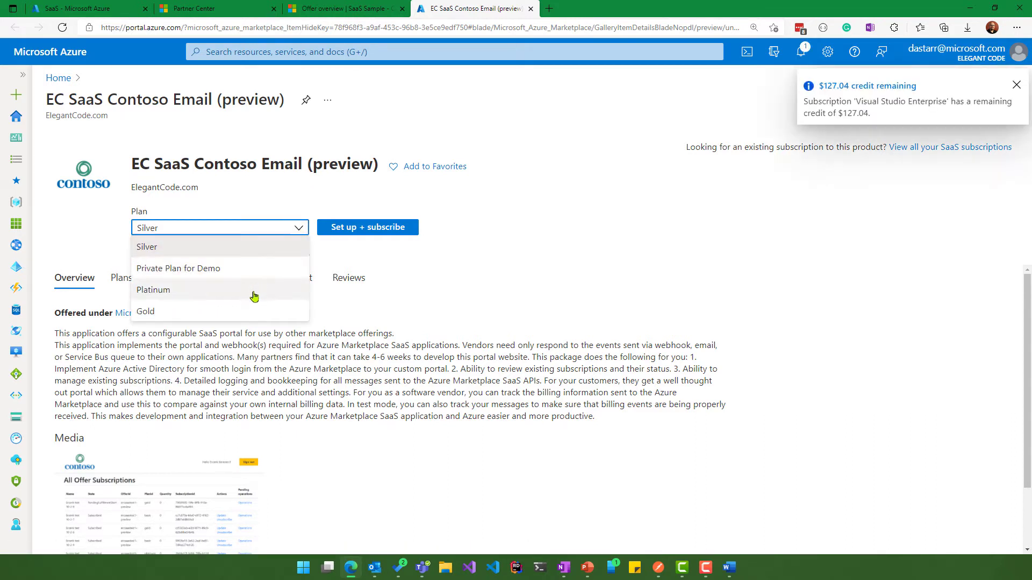
click(257, 248)
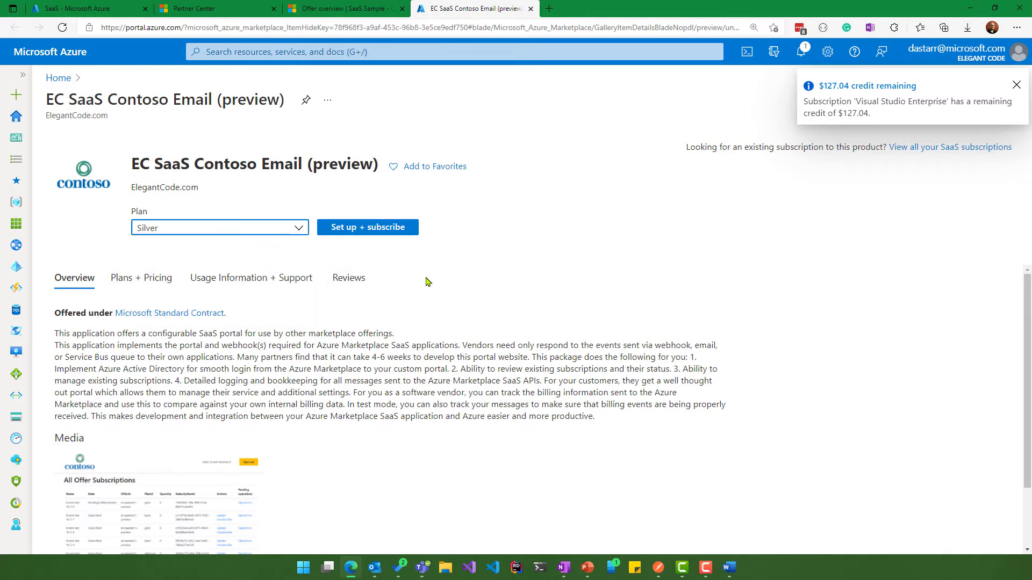
click(375, 234)
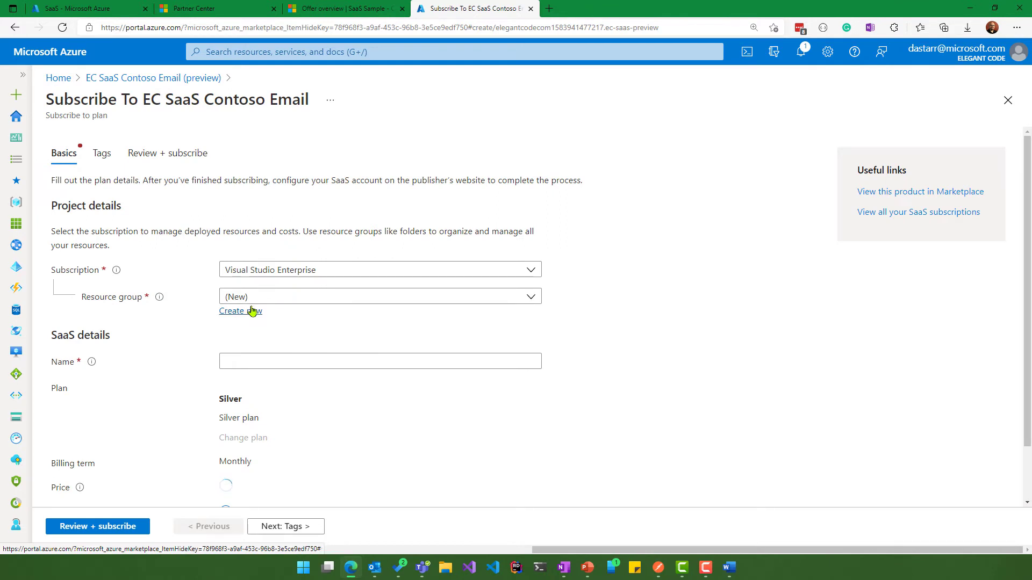
Create a new resource group named saas-sample-purchase-06 for the subscription
click(252, 311)
text(saas-sample-purchase-05)
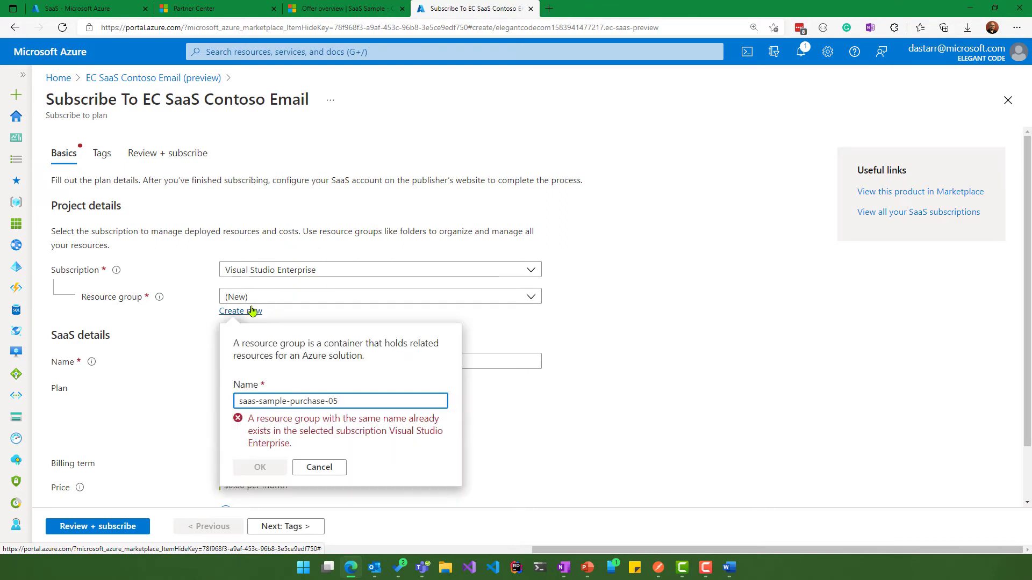
key(BackSpace)
text(6)
key(ctrl+a)
key(ctrl+c)
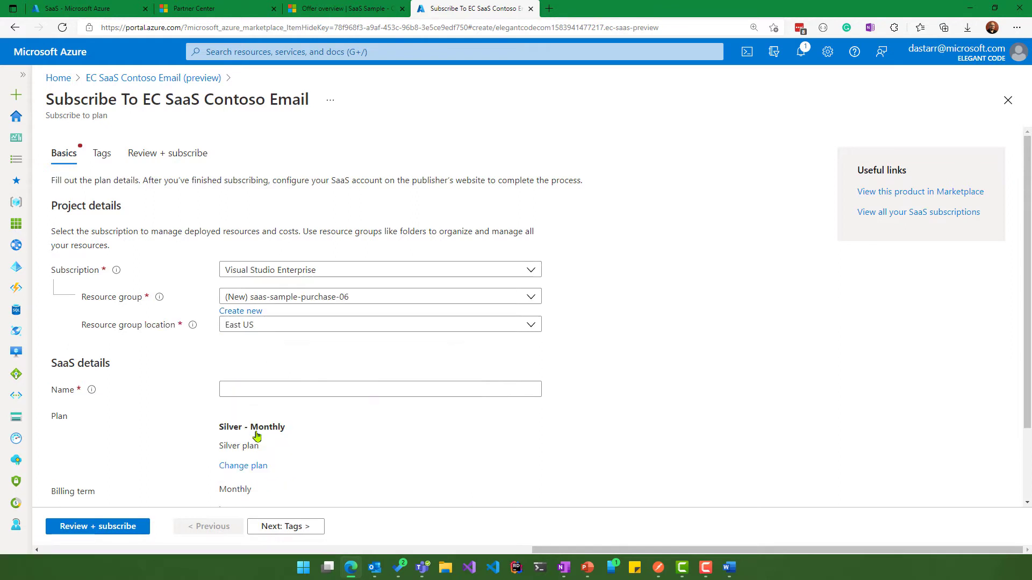
click(257, 430)
Name the SaaS resource saas-sample-purchase-06, then review the order and subscribe
click(268, 384)
key(ctrl+v)
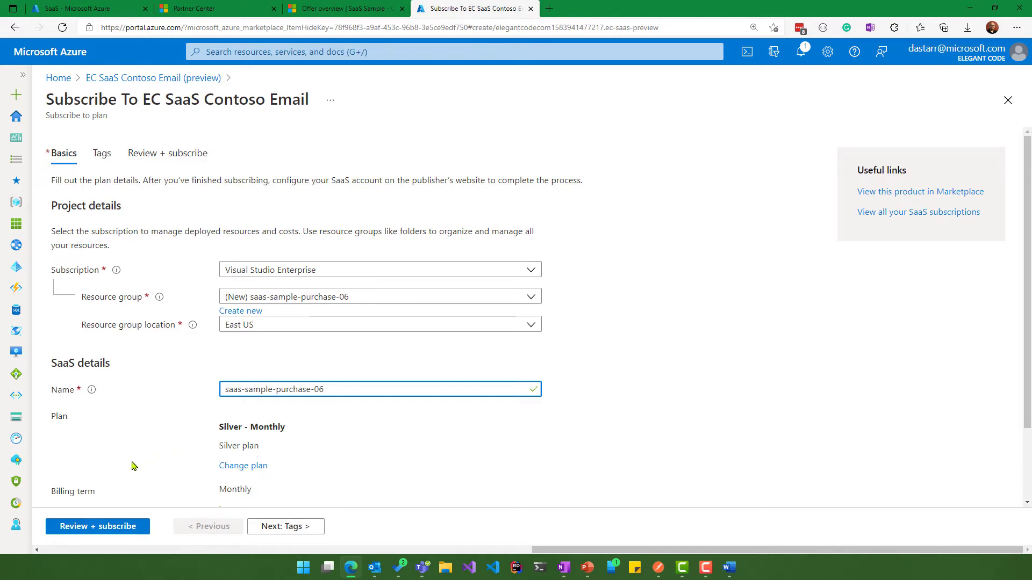
click(112, 528)
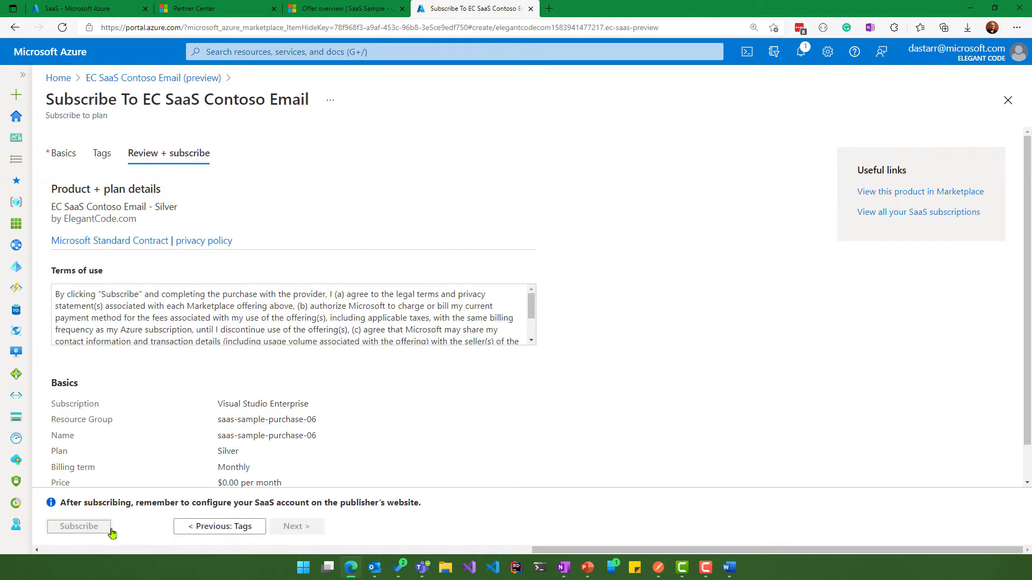
click(96, 530)
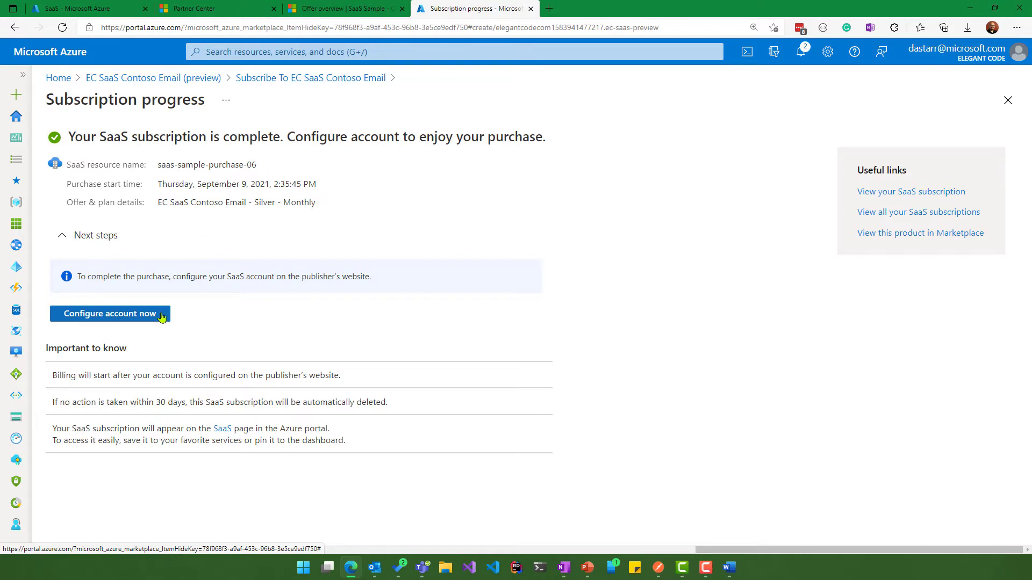
Reload the SaaS resource list, check the status of saas-sample-purchase-06, and open its overview
click(78, 9)
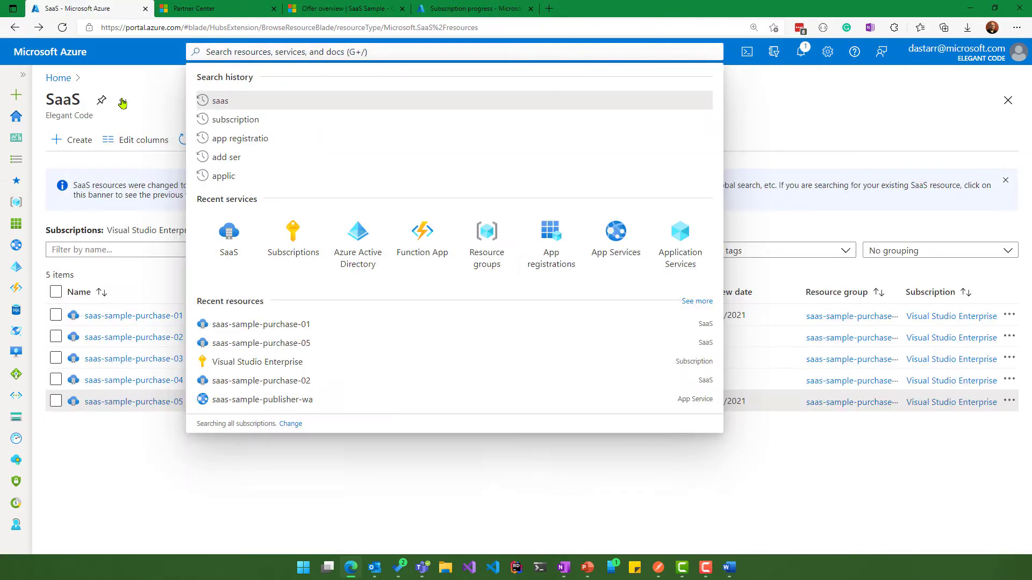
click(227, 102)
click(228, 105)
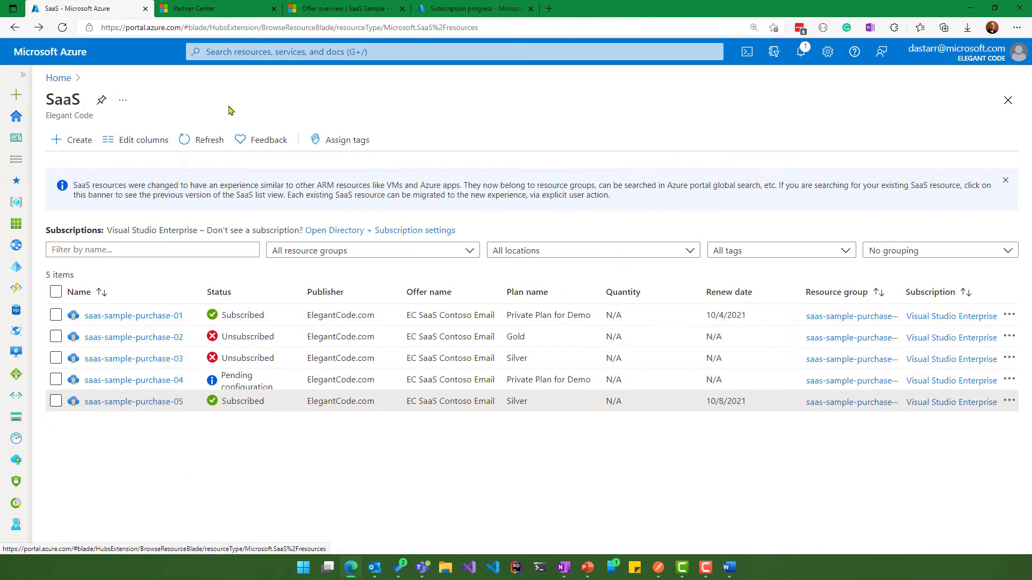
key(F5)
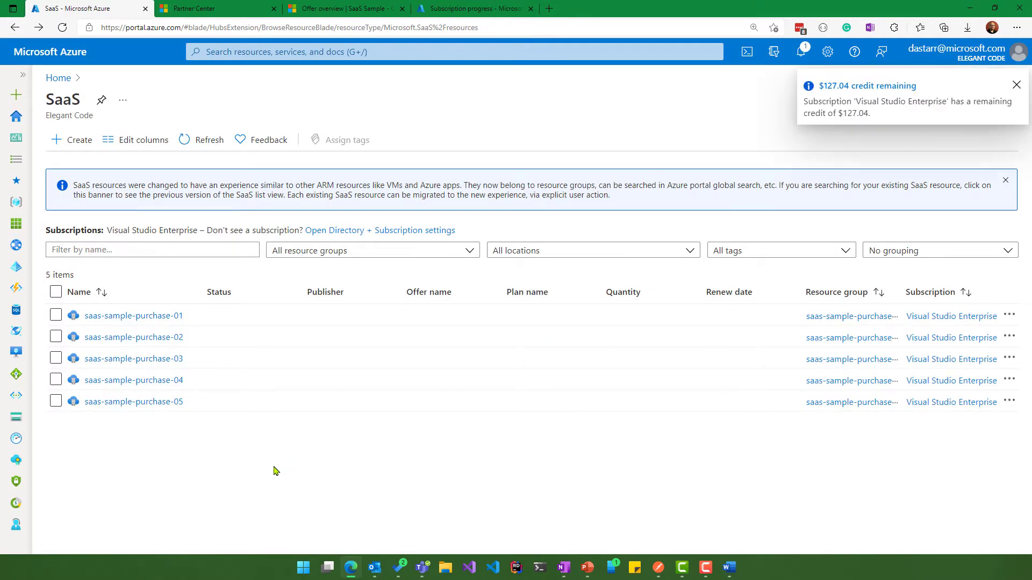
drag(230, 420, 245, 428)
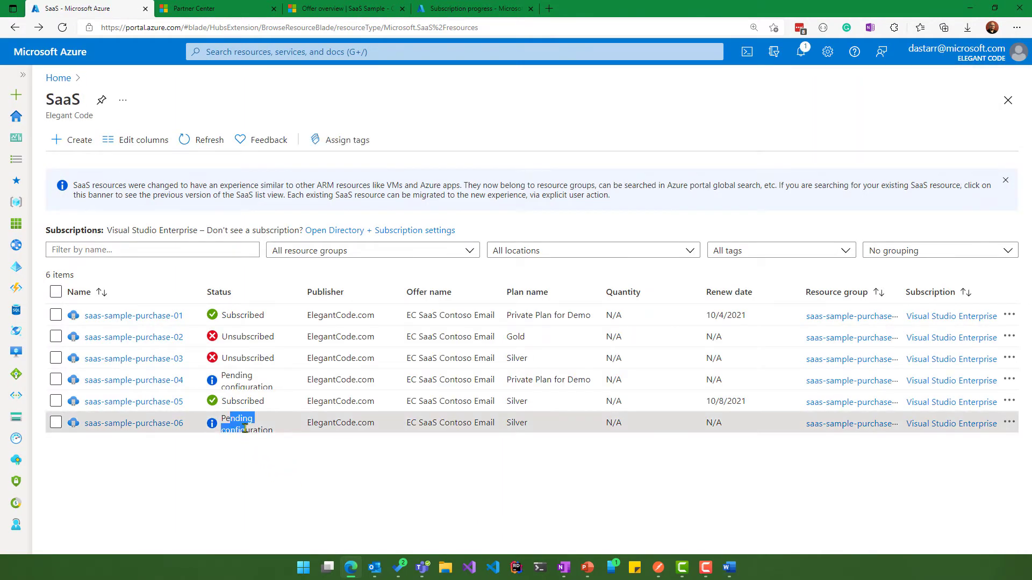
click(246, 427)
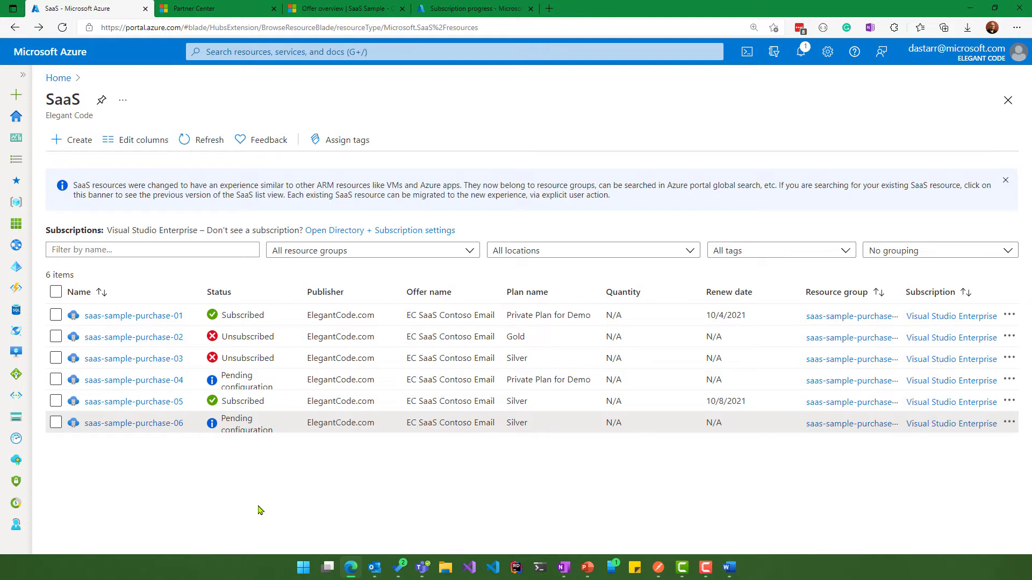
click(167, 424)
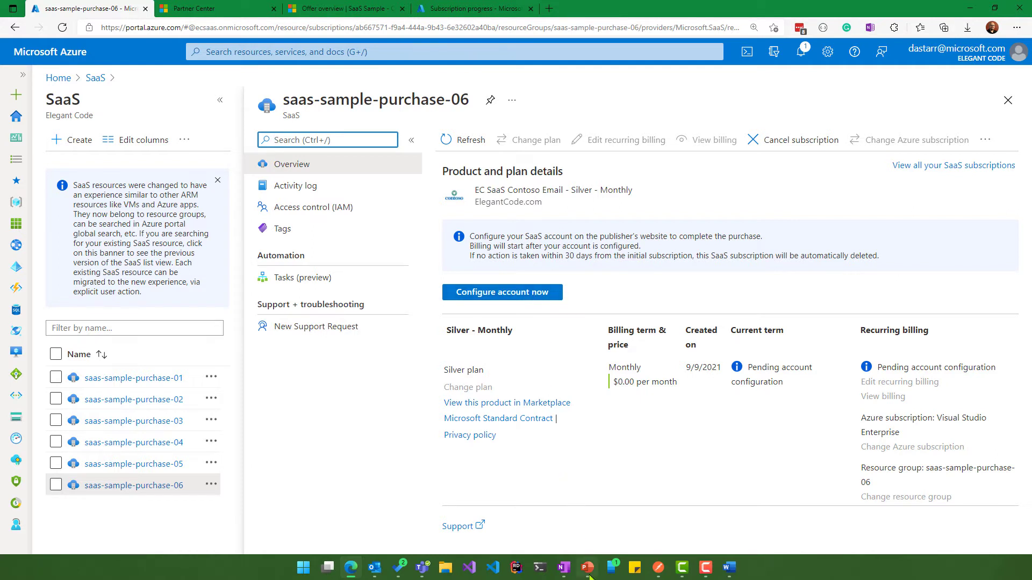
Switch to Postman and display the variables of the MCM API Environment
click(659, 568)
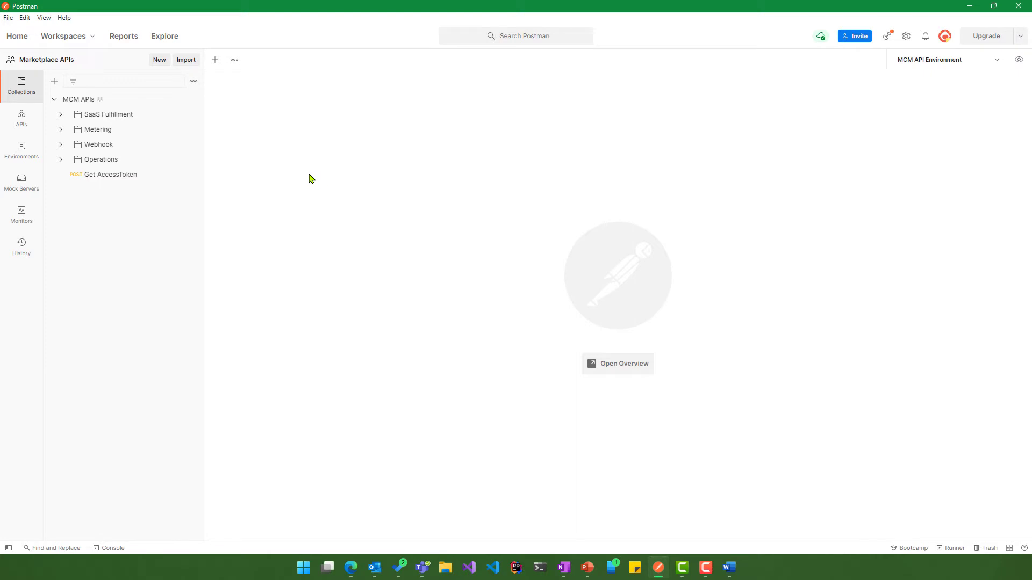
click(28, 162)
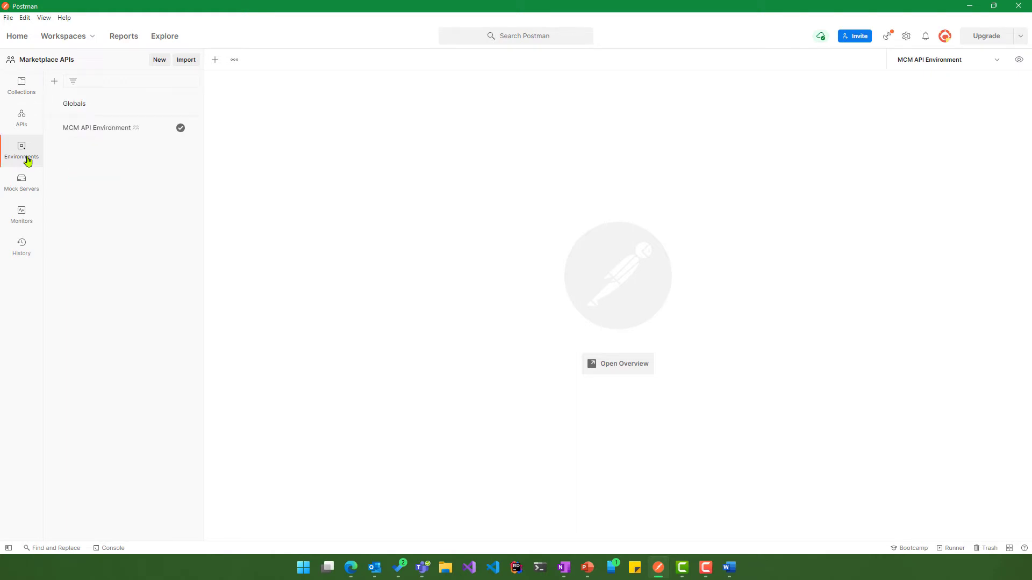
click(107, 134)
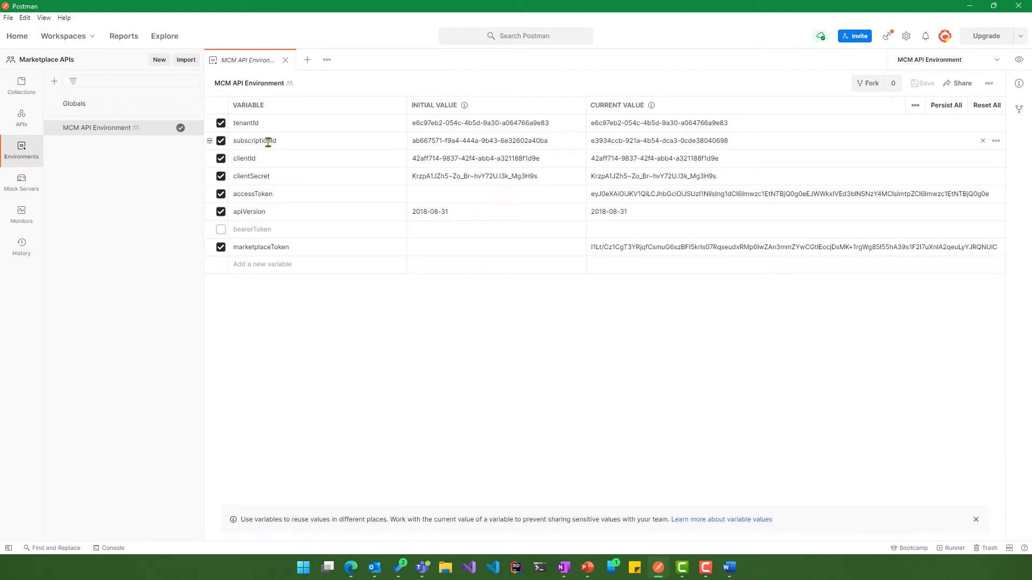
Open the Get AccessToken request in the MCM APIs collection, review its tenantId URL and client_secret body value, and send it
click(19, 92)
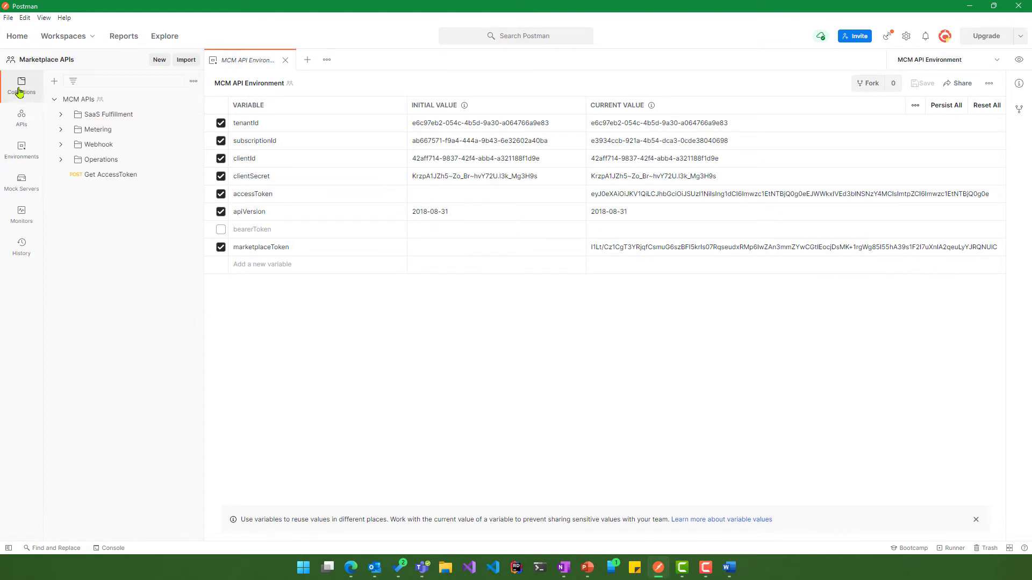
click(120, 180)
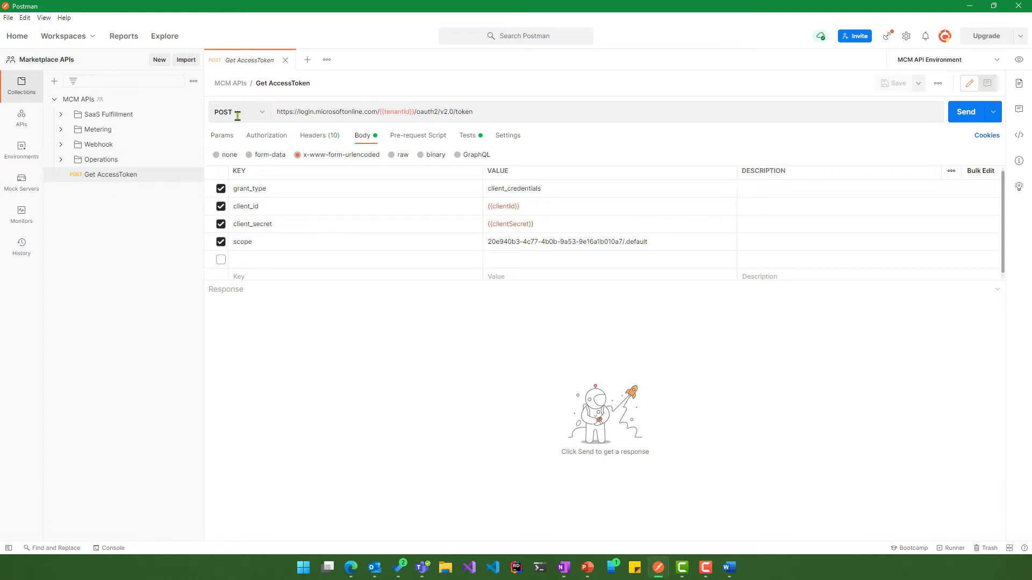
drag(491, 111, 266, 117)
click(425, 113)
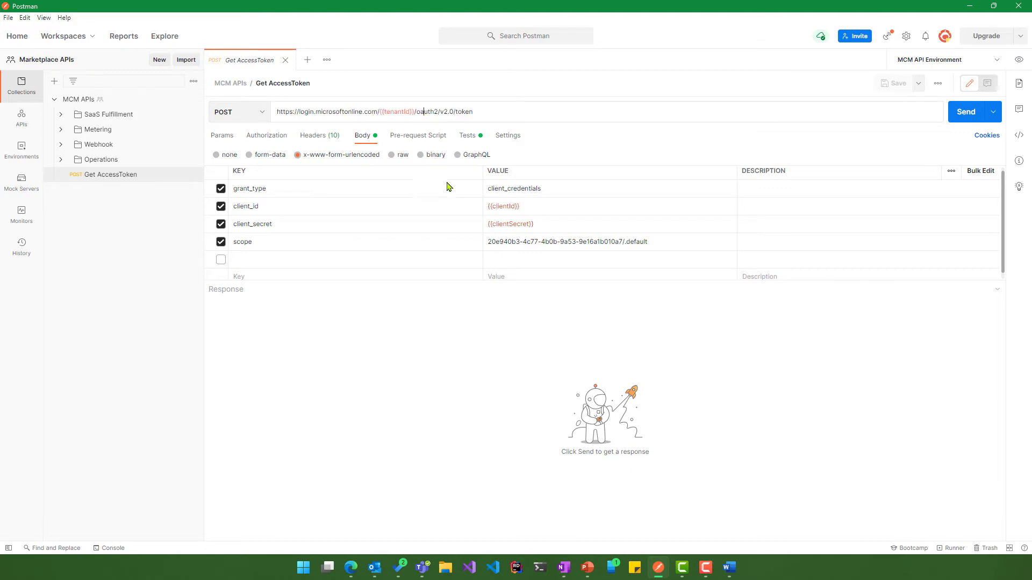
drag(414, 111, 379, 112)
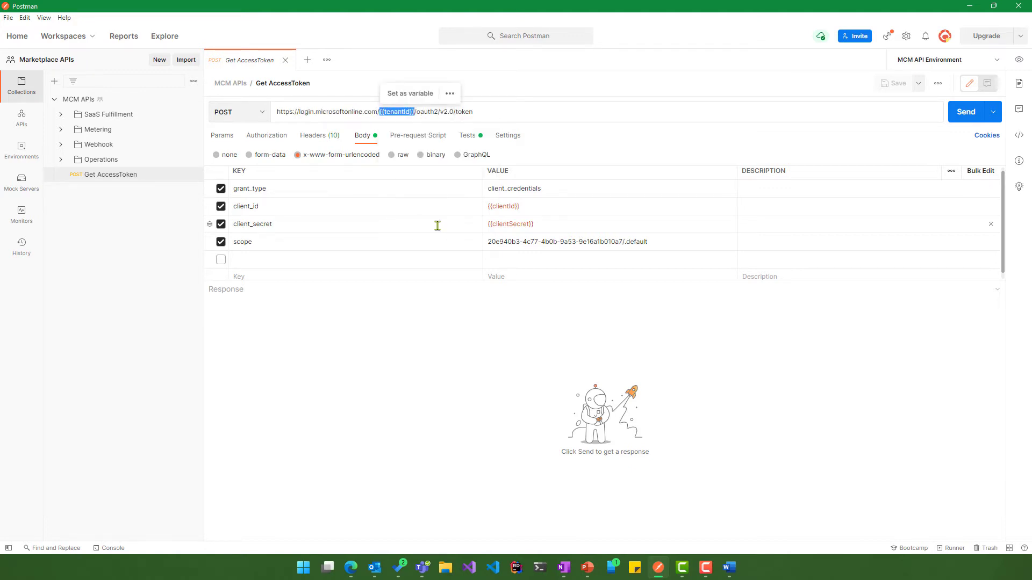
click(497, 112)
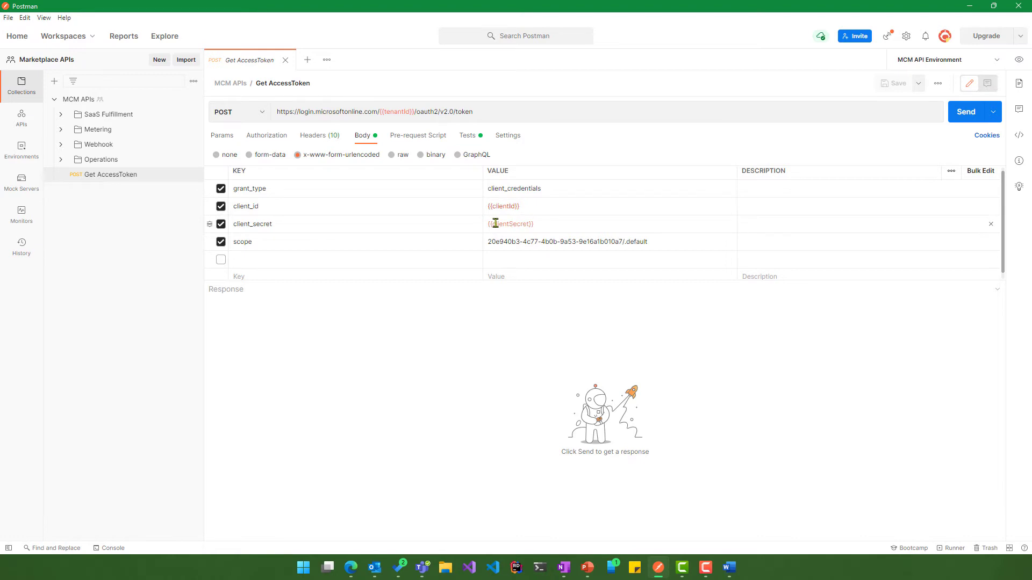
click(546, 224)
click(957, 119)
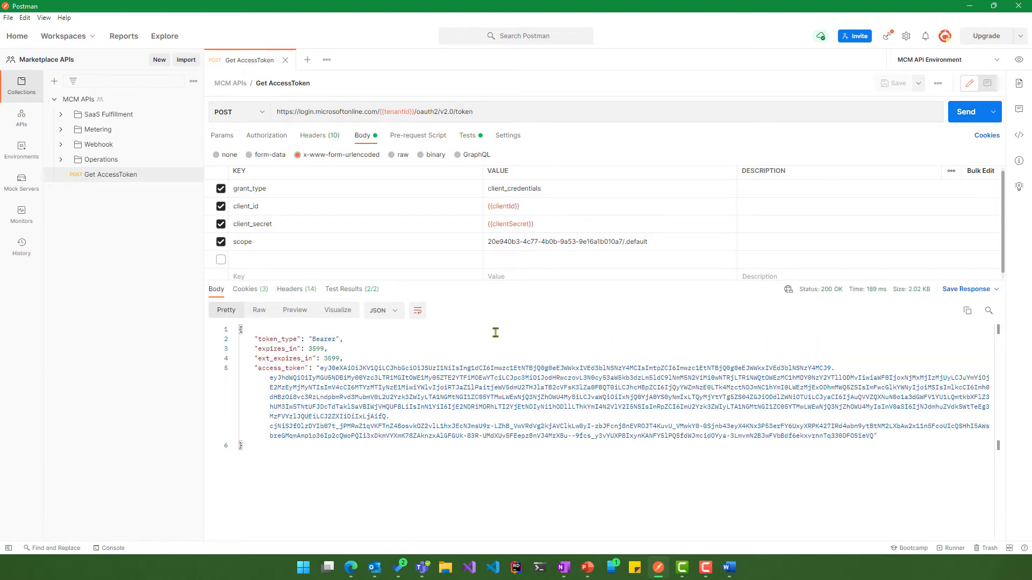
Inspect the token_type and access_token fields in the response and select the entire access token value
double_click(272, 368)
double_click(275, 339)
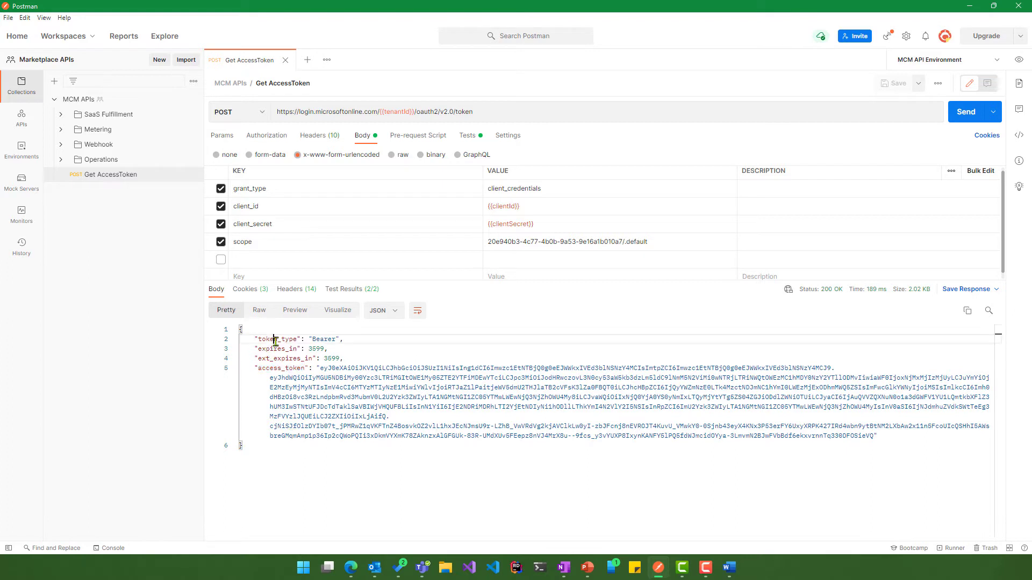
click(320, 369)
drag(321, 371, 873, 436)
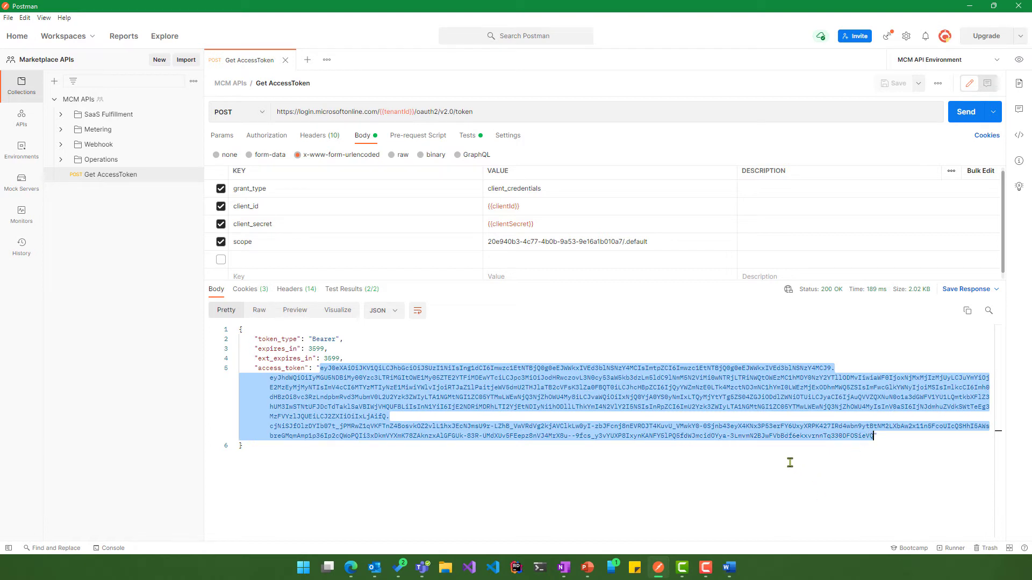
Switch to the browser and open jwt.io in a new tab
key(alt+Tab)
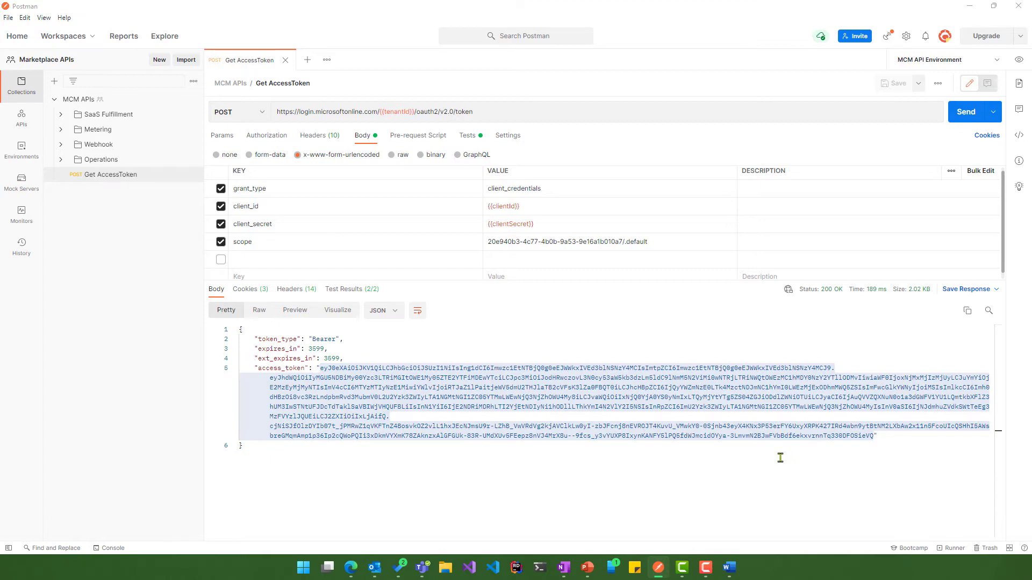
key(alt+Tab)
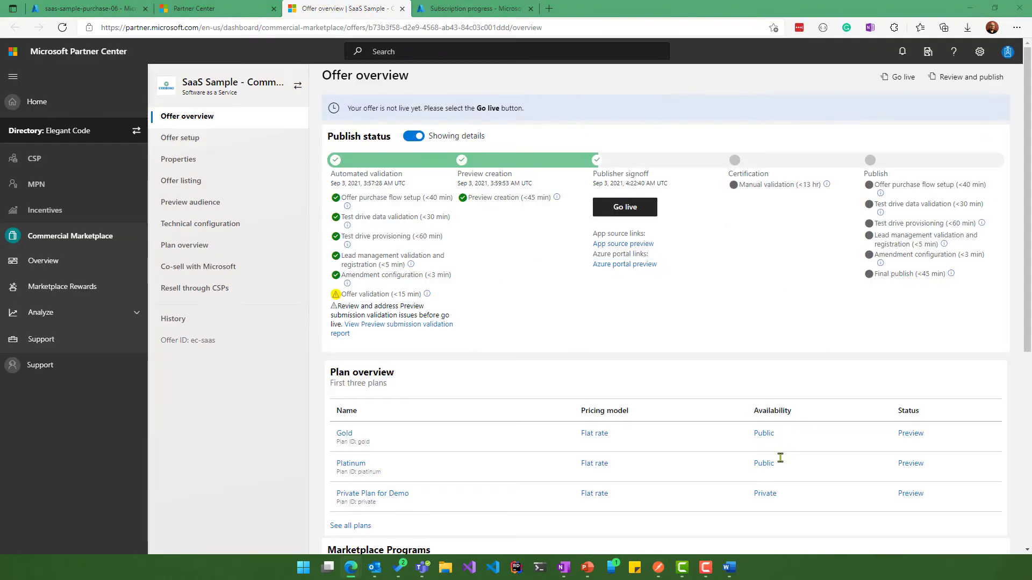
key(ctrl+t)
text(jwt.io)
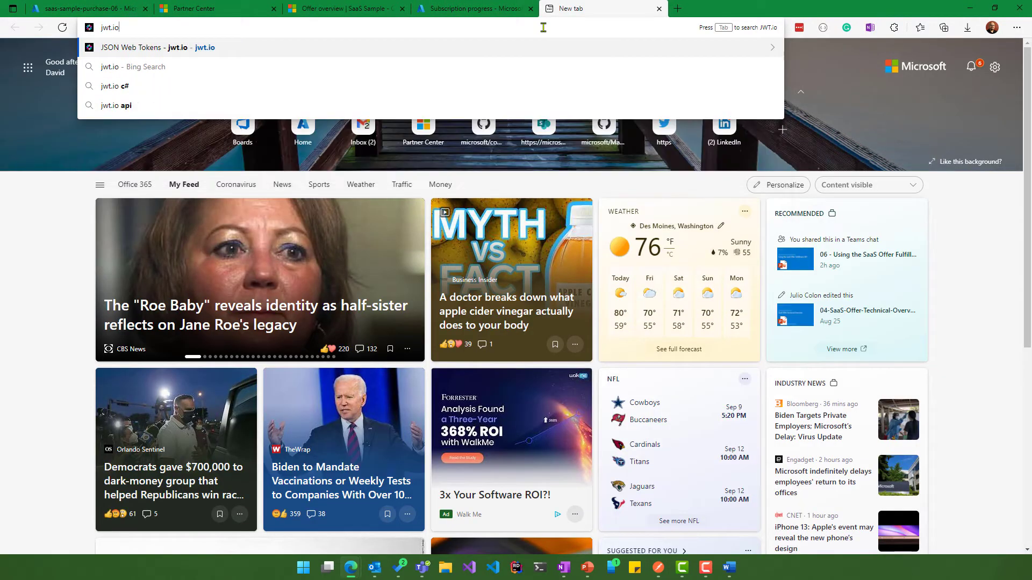
key(Return)
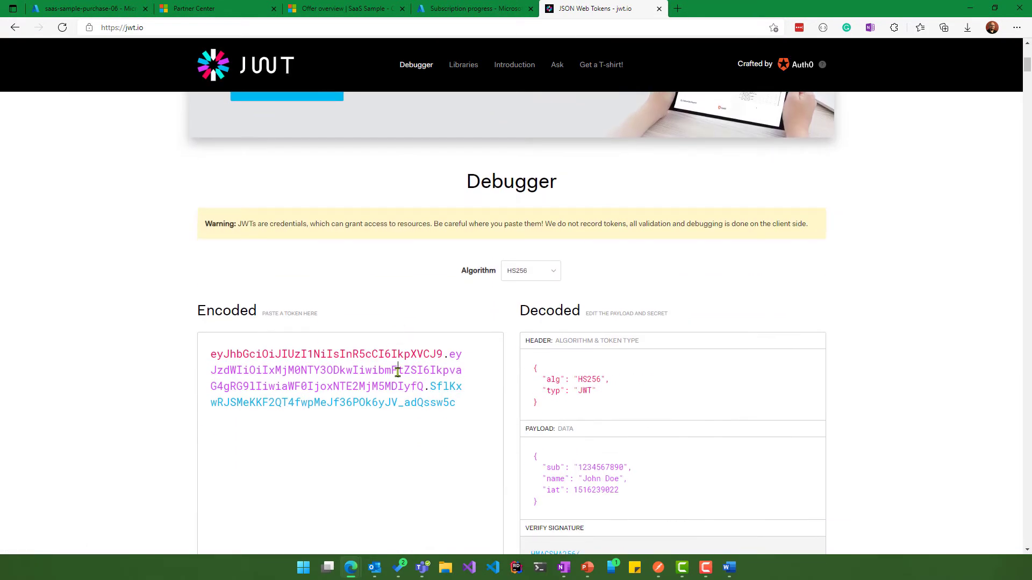
Replace the sample token in the Encoded field with the copied access token and decode it
key(ctrl+a)
key(ctrl+v)
scroll(396, 371, down, 5)
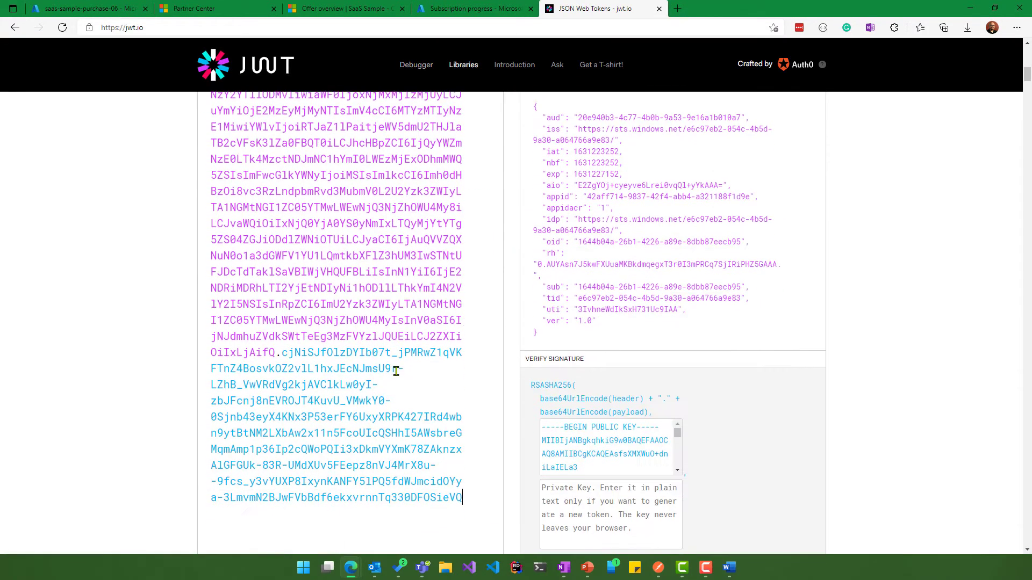
scroll(396, 371, up, 3)
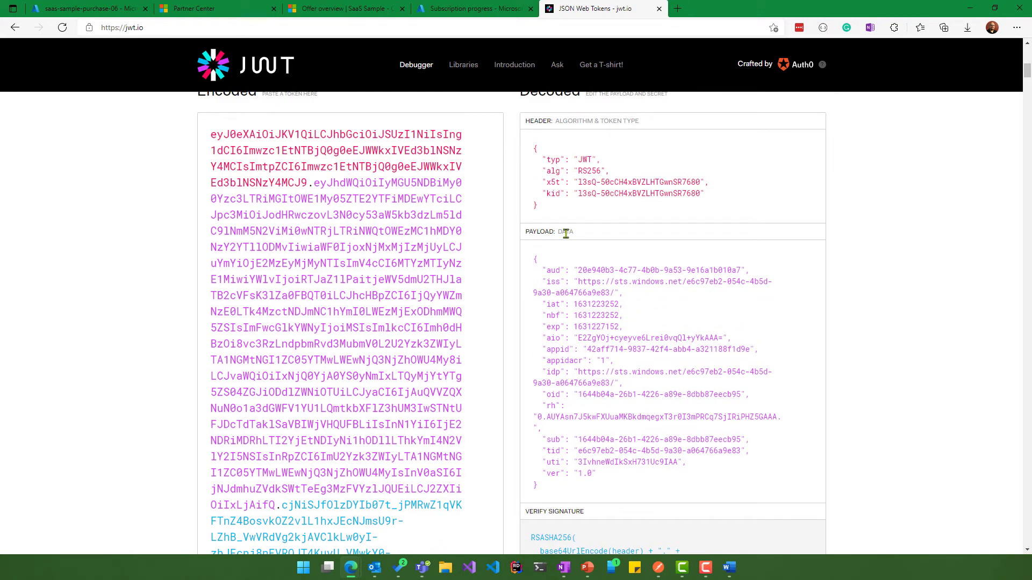
Examine the iss, tid, sub and exp claims in the decoded token payload
mouse_move(543, 270)
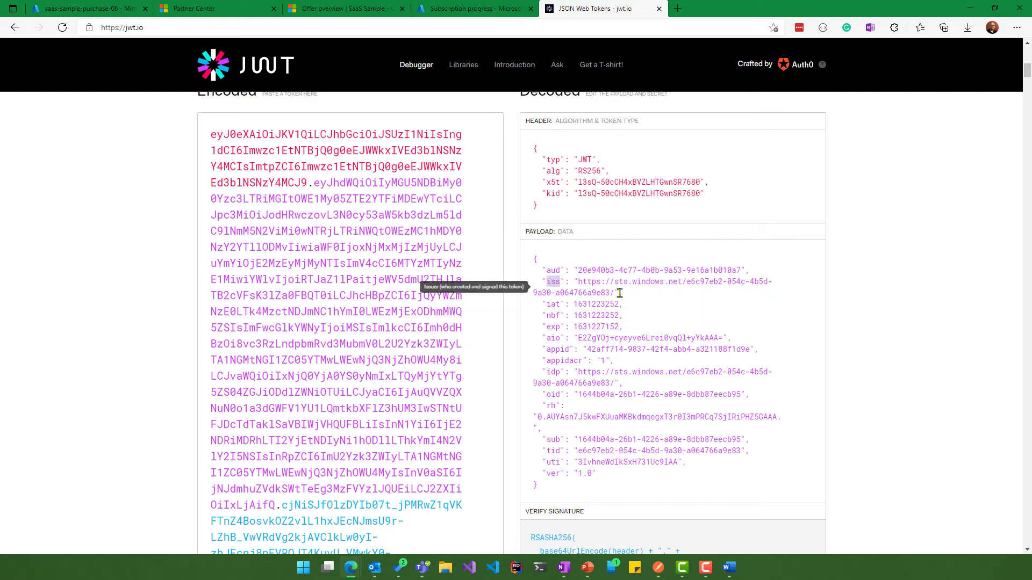
drag(578, 282, 610, 293)
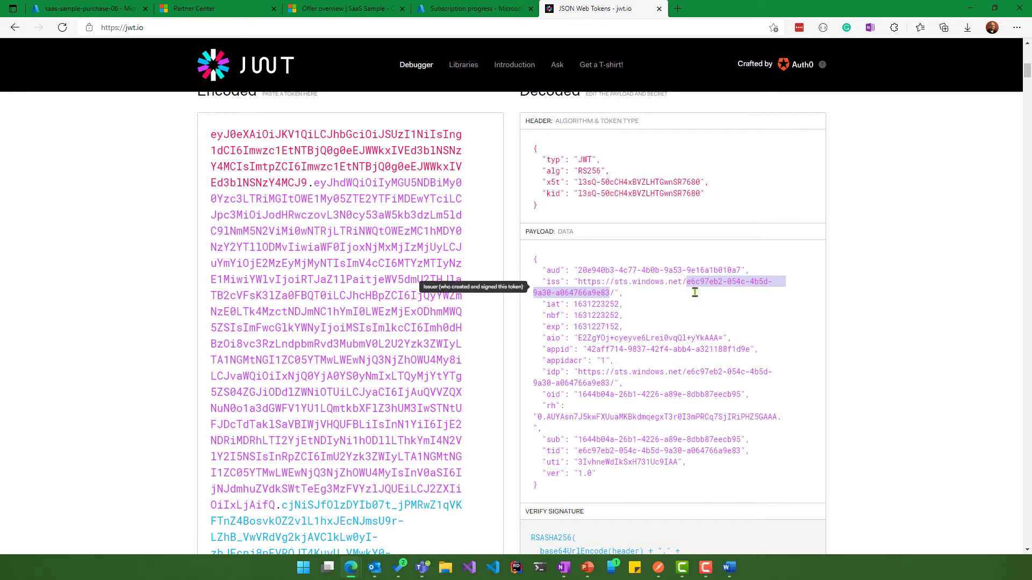
drag(579, 454, 742, 455)
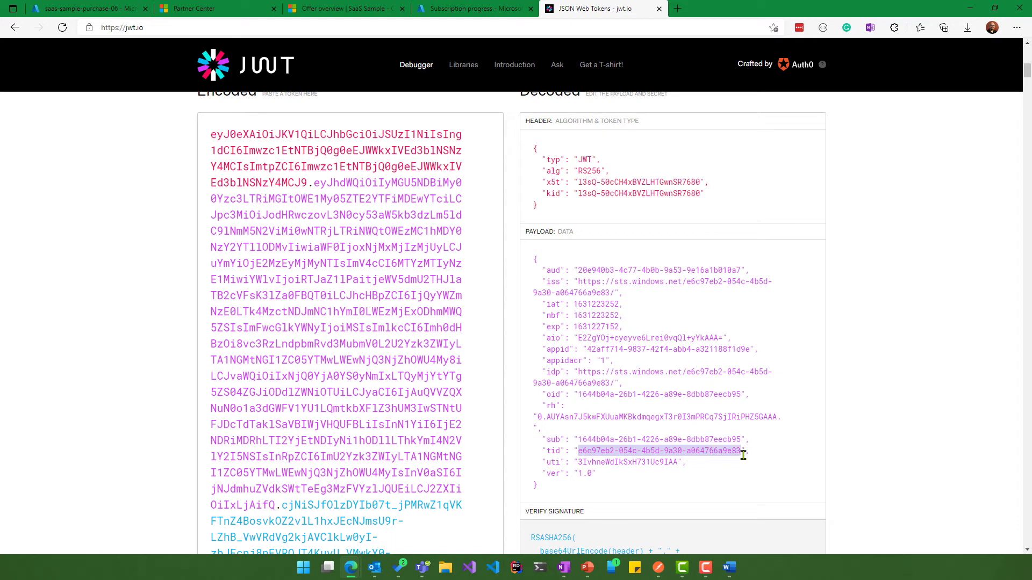
drag(579, 440, 740, 442)
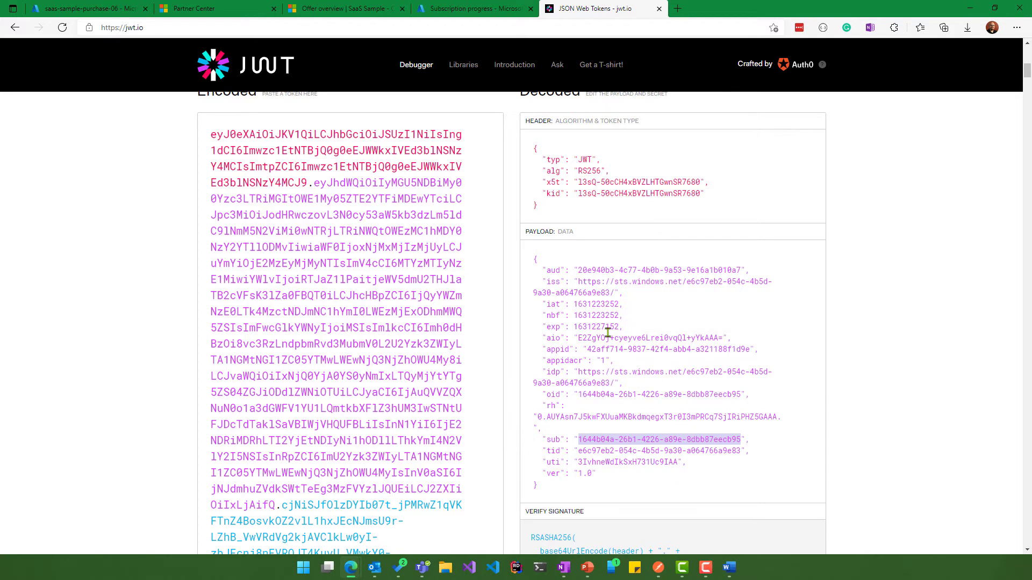
mouse_move(634, 328)
Switch to Postman and examine the Get AccessToken test script lines that store access_token in the accessToken environment variable
key(alt+Tab)
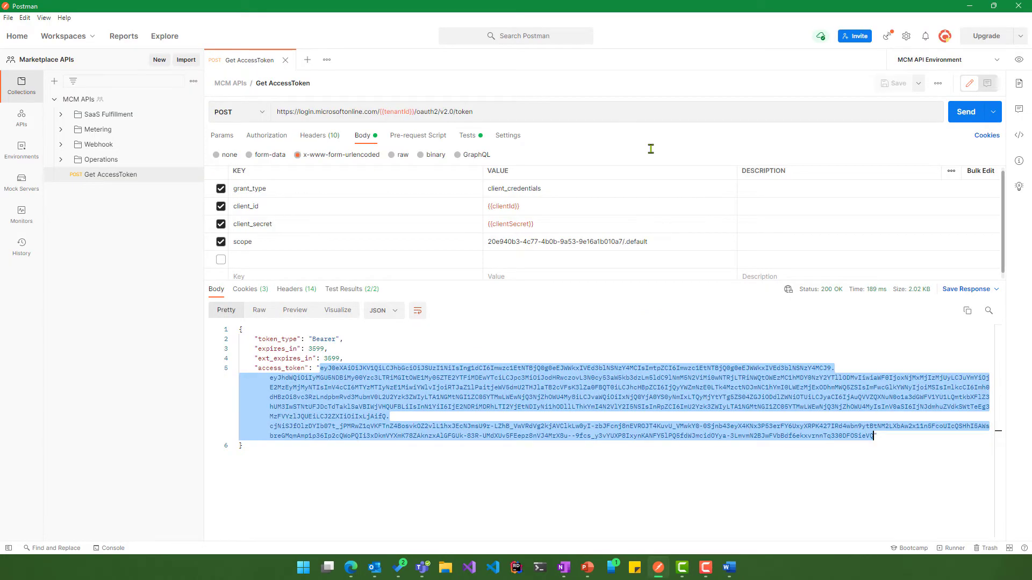
click(469, 137)
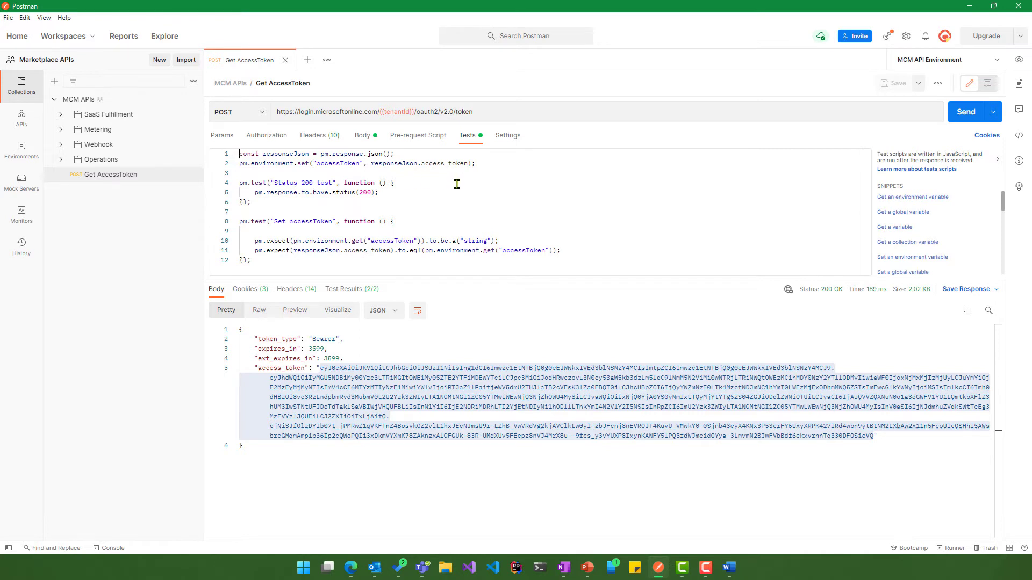
key(shift+Down)
key(shift+Down)
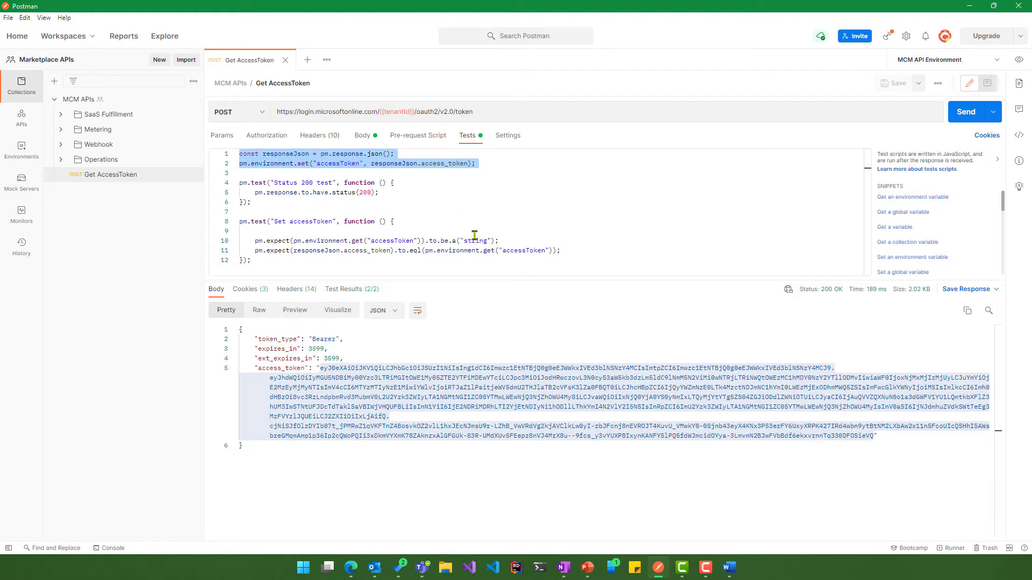
click(482, 163)
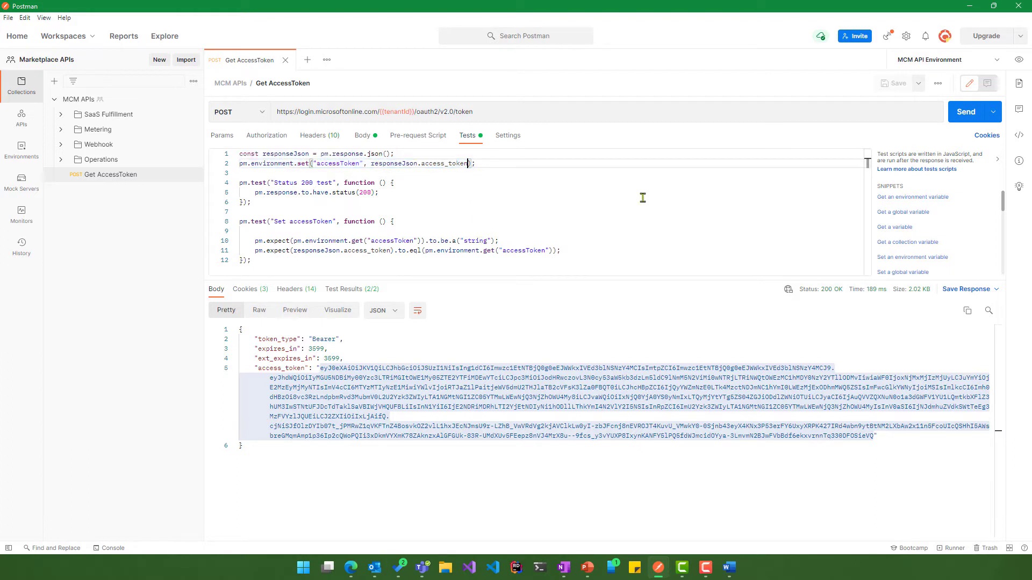
key(ctrl+shift+Left)
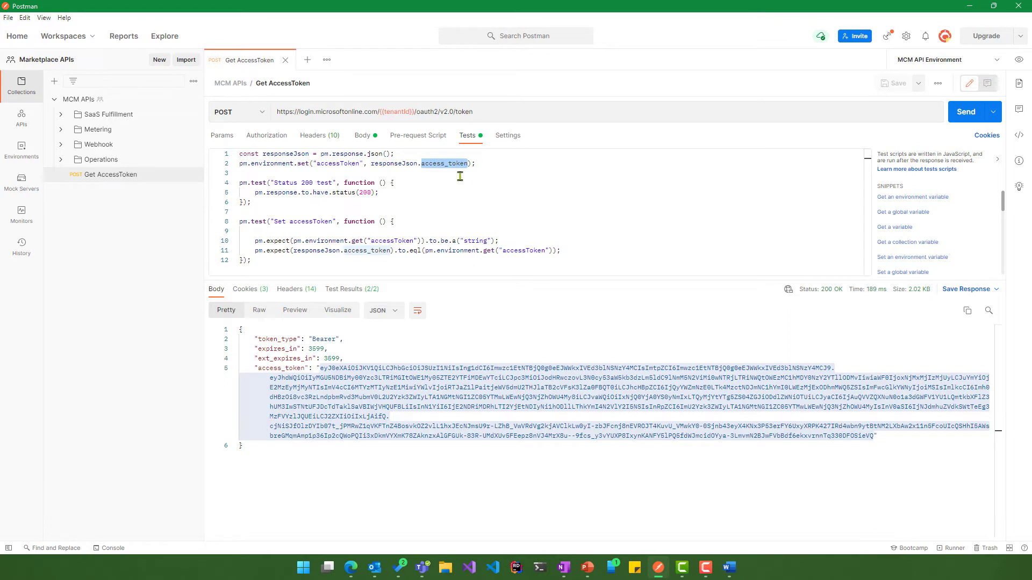
double_click(338, 163)
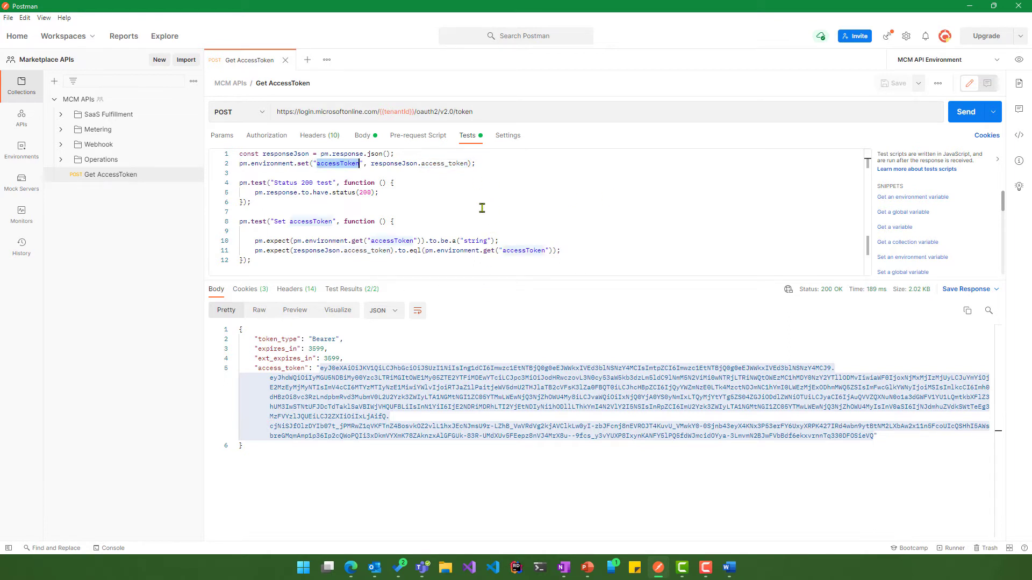
Check the current value of accessToken in the MCM API Environment variables, then close the variable overview
click(1020, 63)
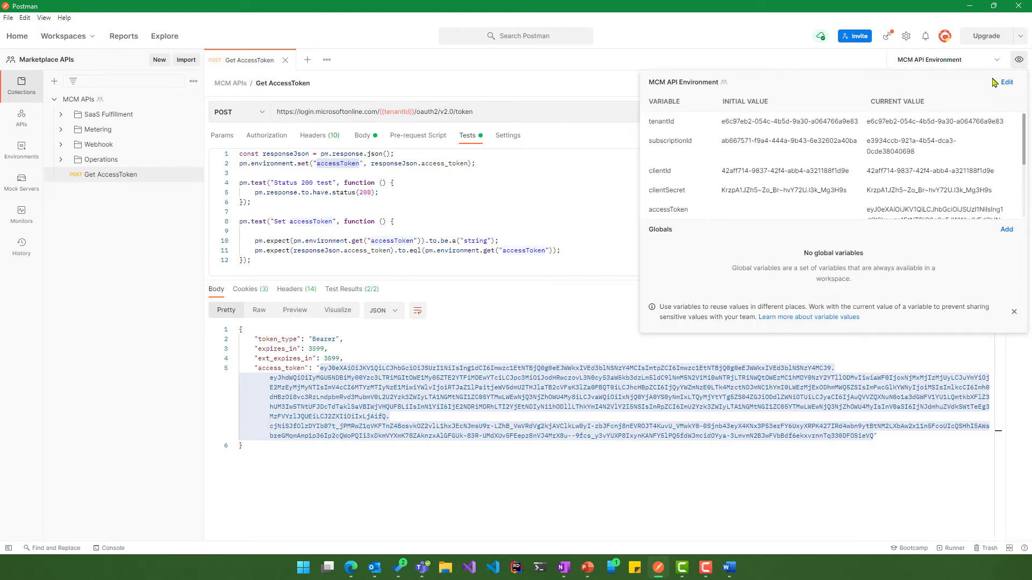
scroll(774, 207, down, 2)
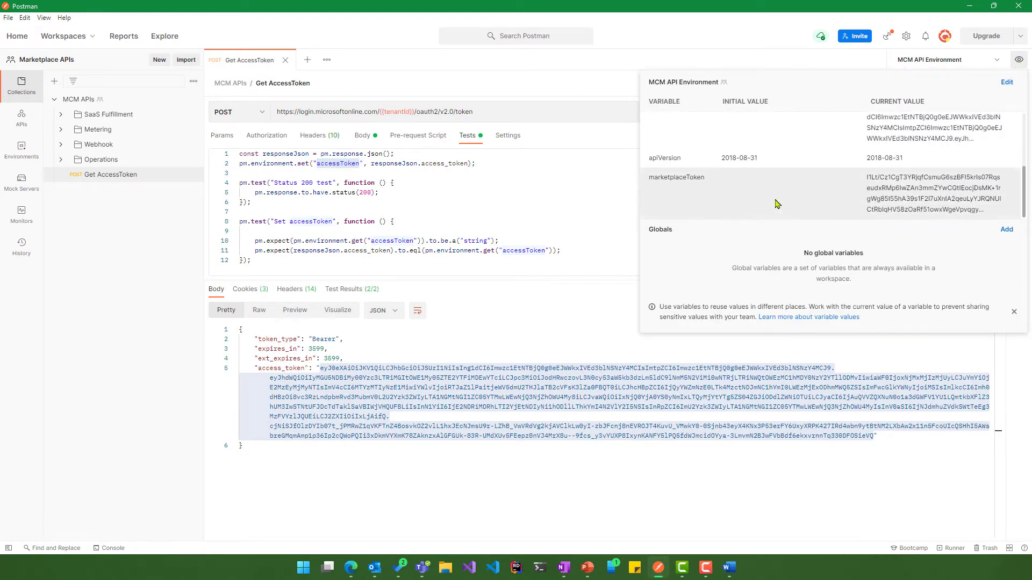
scroll(776, 200, up, 2)
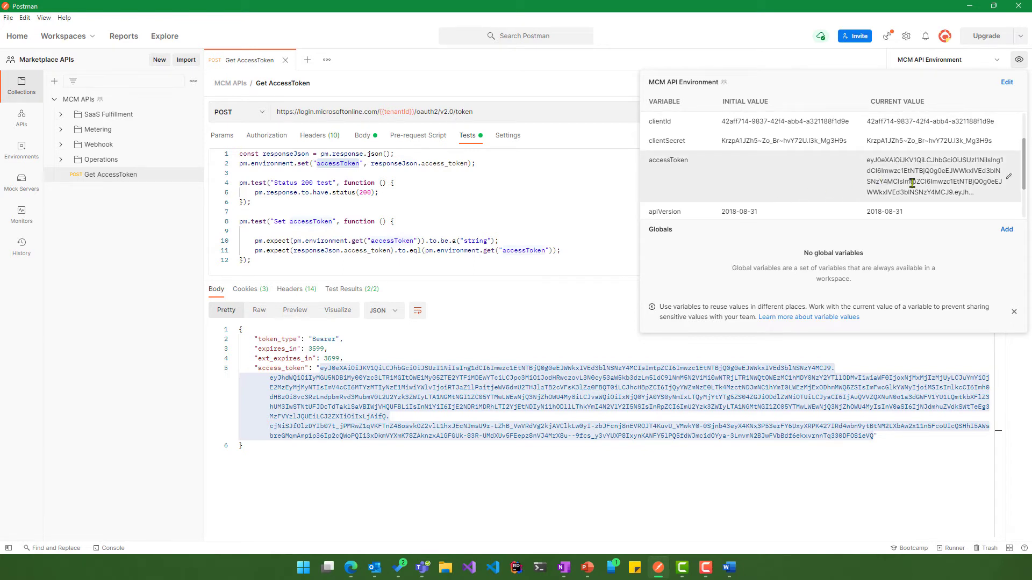
click(555, 107)
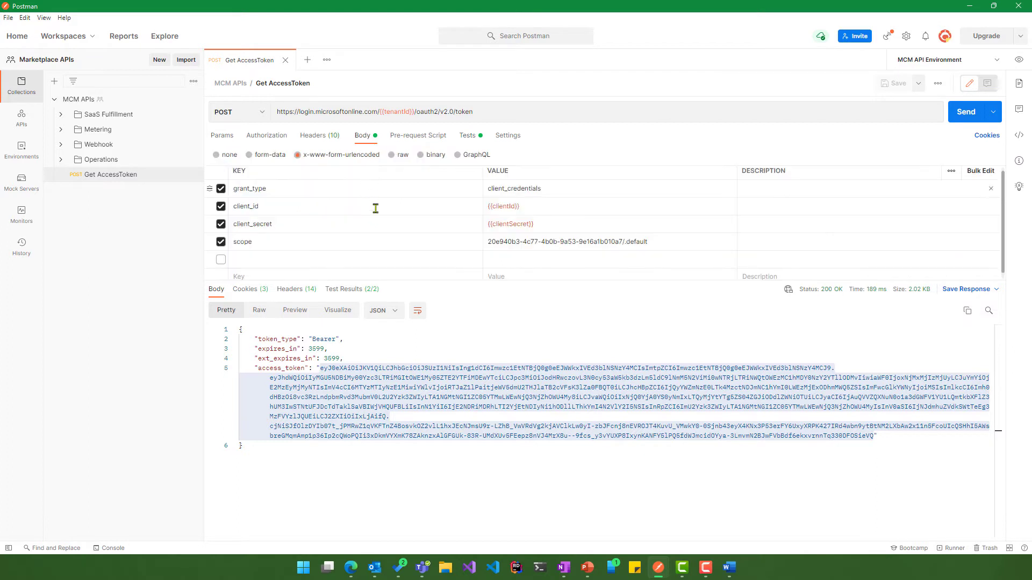
Show the Get AccessToken request body again and open the Resolve subscription request from the SaaS Fulfillment folder
click(362, 136)
click(61, 114)
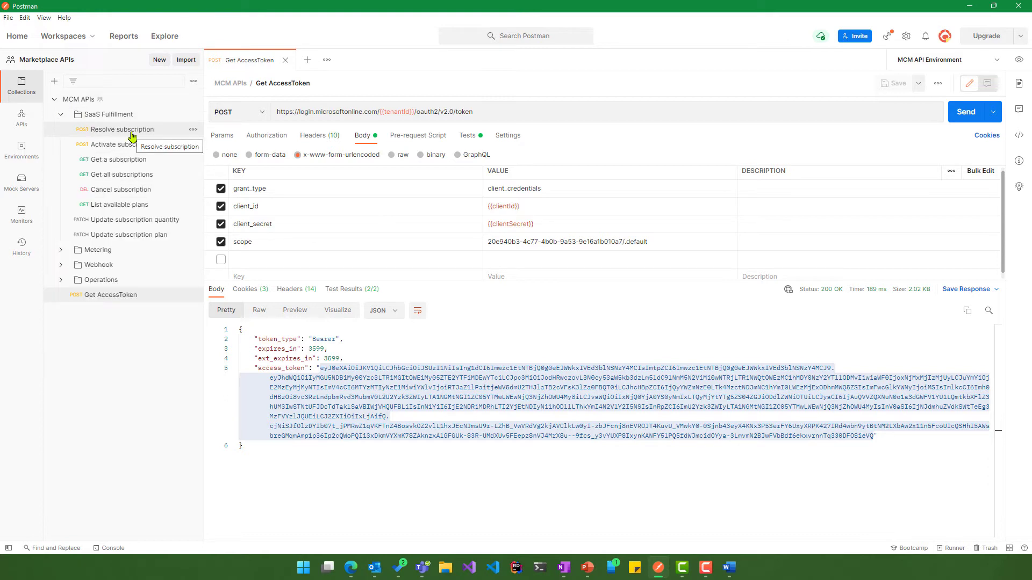
click(132, 136)
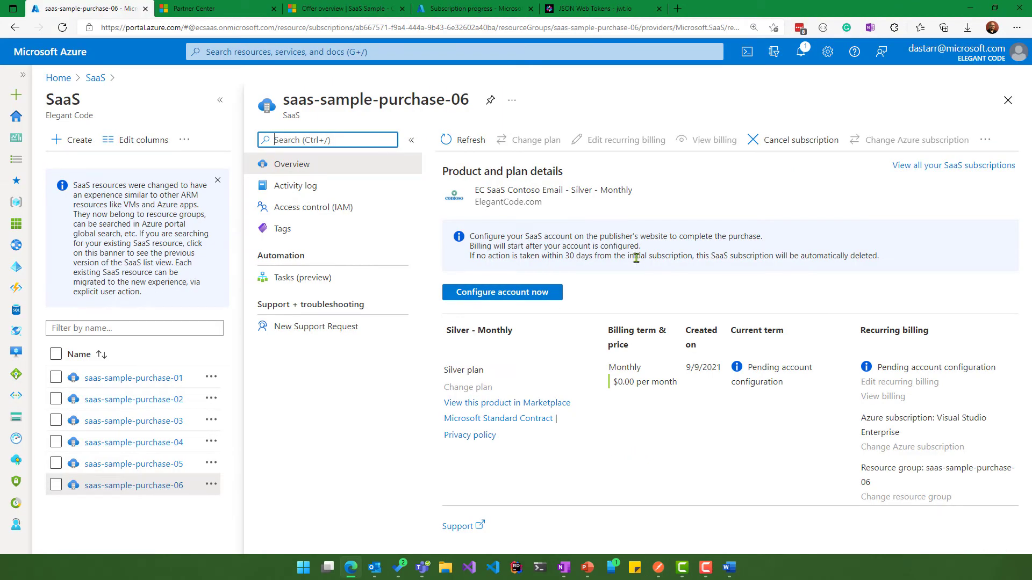
Start account configuration for saas-sample-purchase-06 in the Azure portal and review the publisher landing page, including the marketplace API result items
click(498, 297)
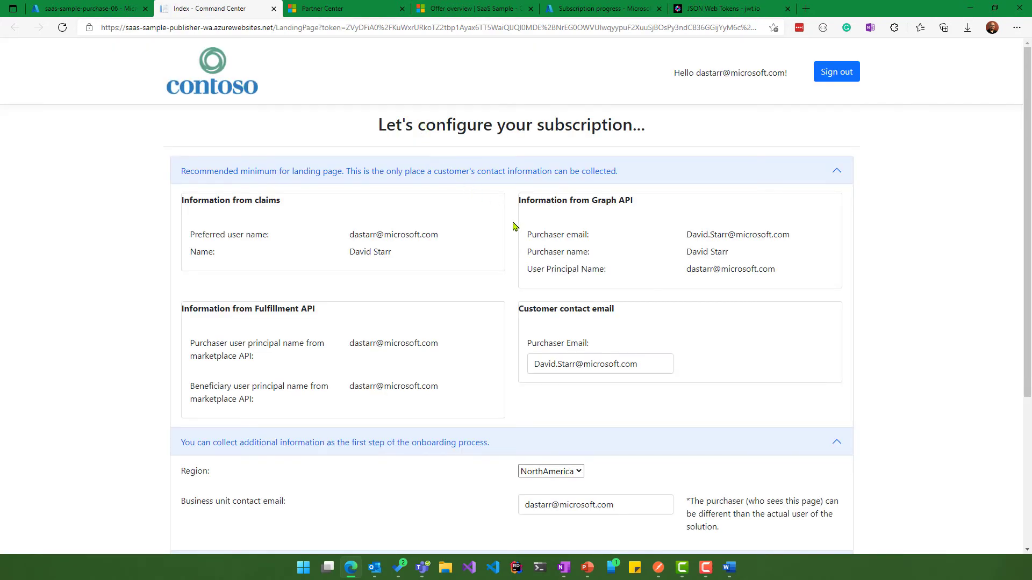
scroll(528, 233, down, 4)
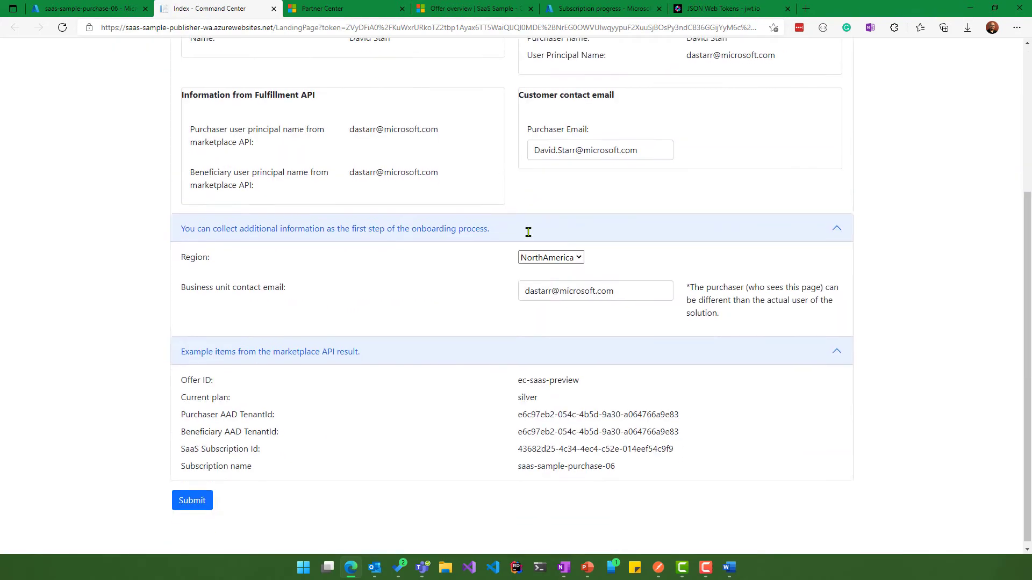
drag(623, 463, 173, 372)
click(297, 392)
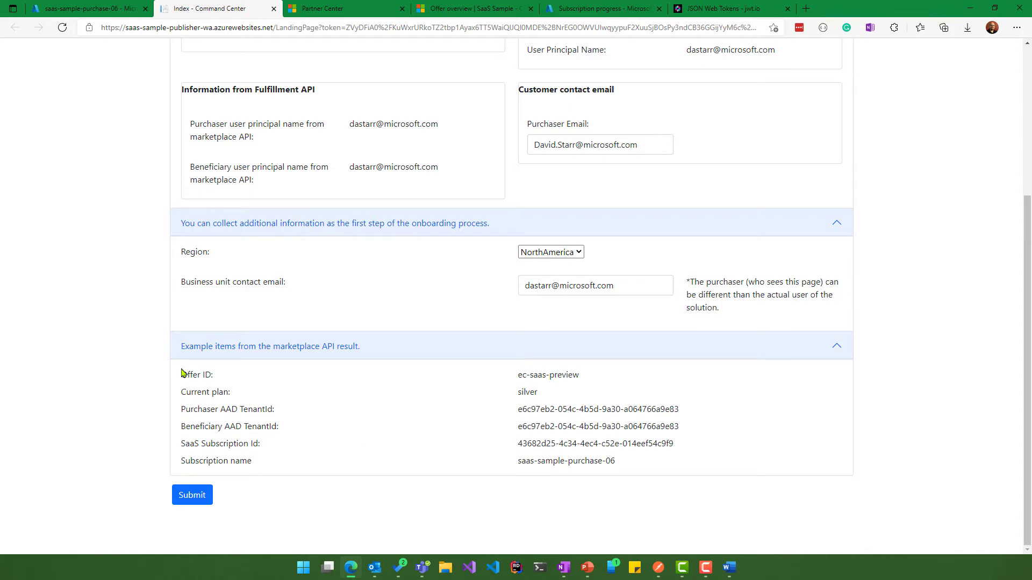
scroll(182, 373, up, 4)
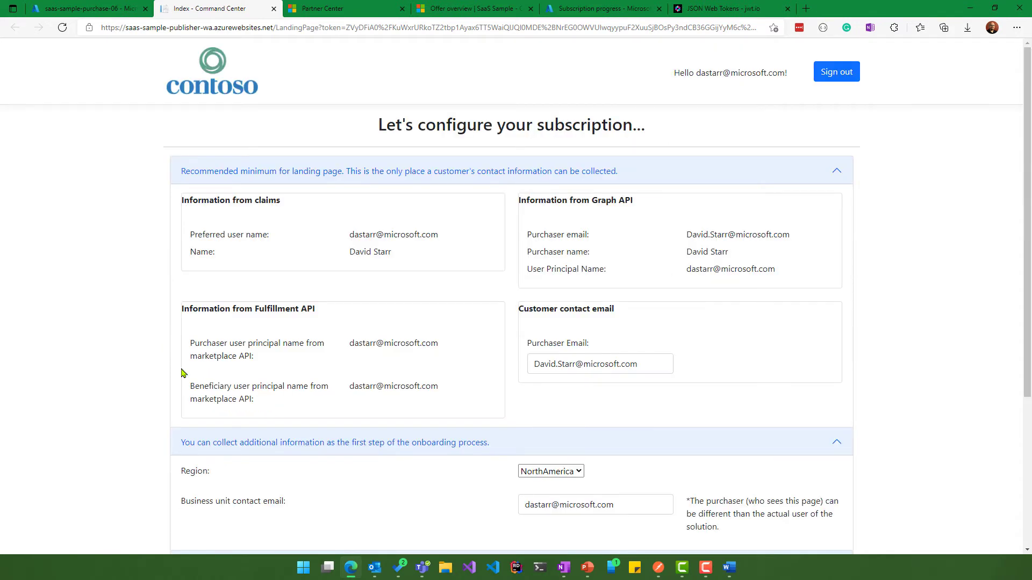
Select and copy the marketplace token value after "token=" in the landing page URL
click(346, 29)
click(347, 30)
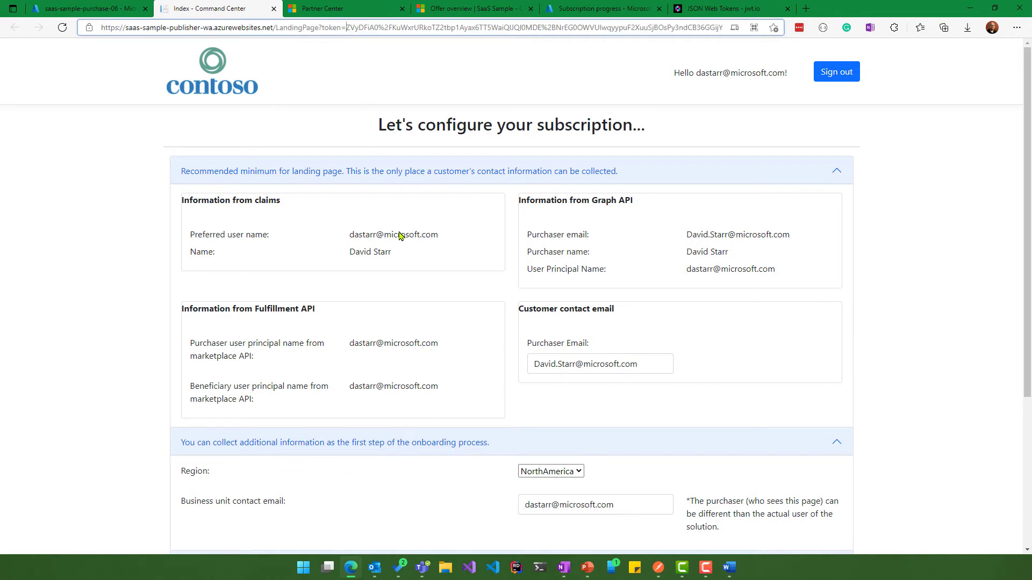
key(shift+End)
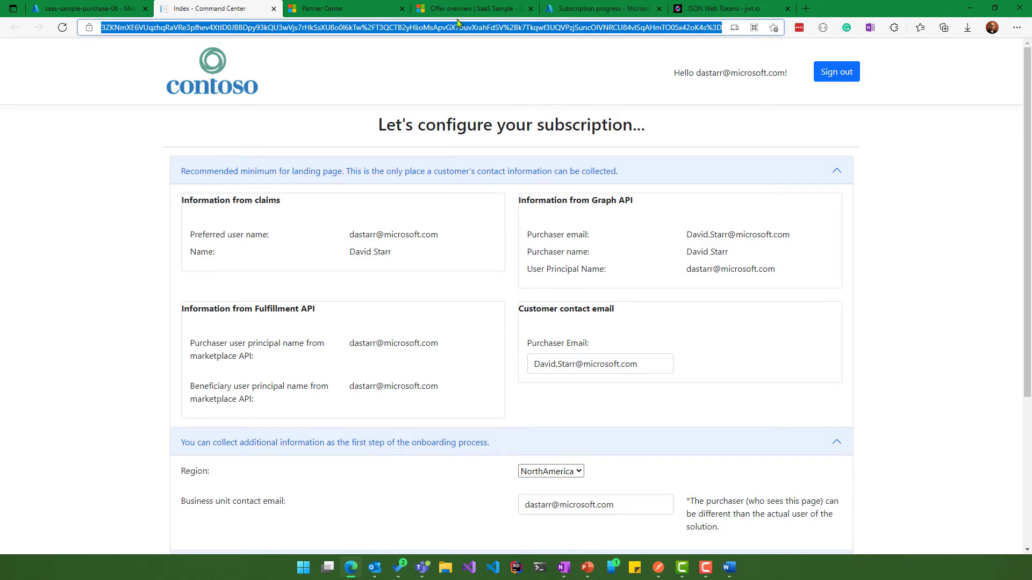
Search the web for "url decoder", open the urldecoder.io result and paste the marketplace token to decode it
click(690, 10)
click(689, 29)
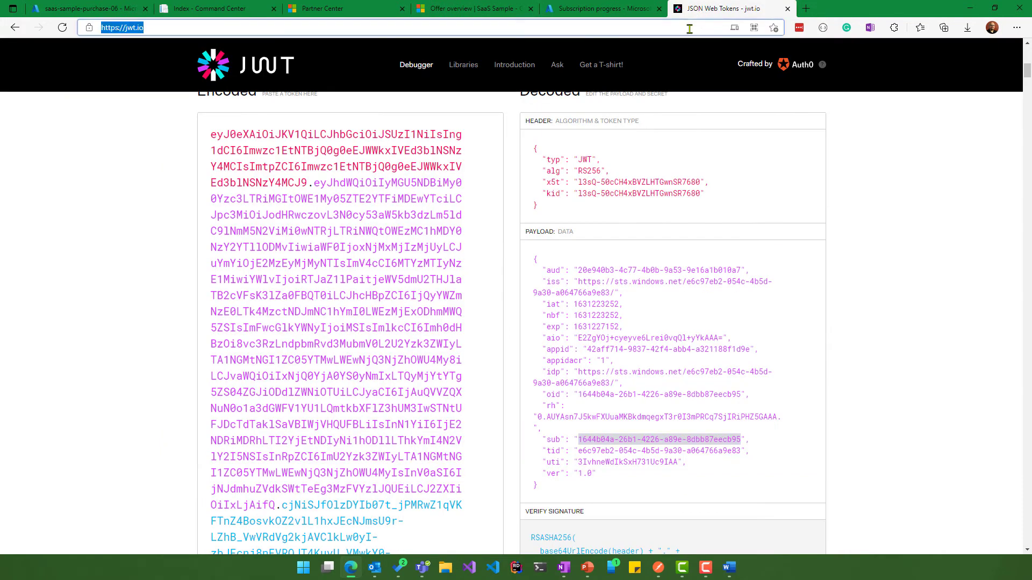
text(url decoder)
key(Return)
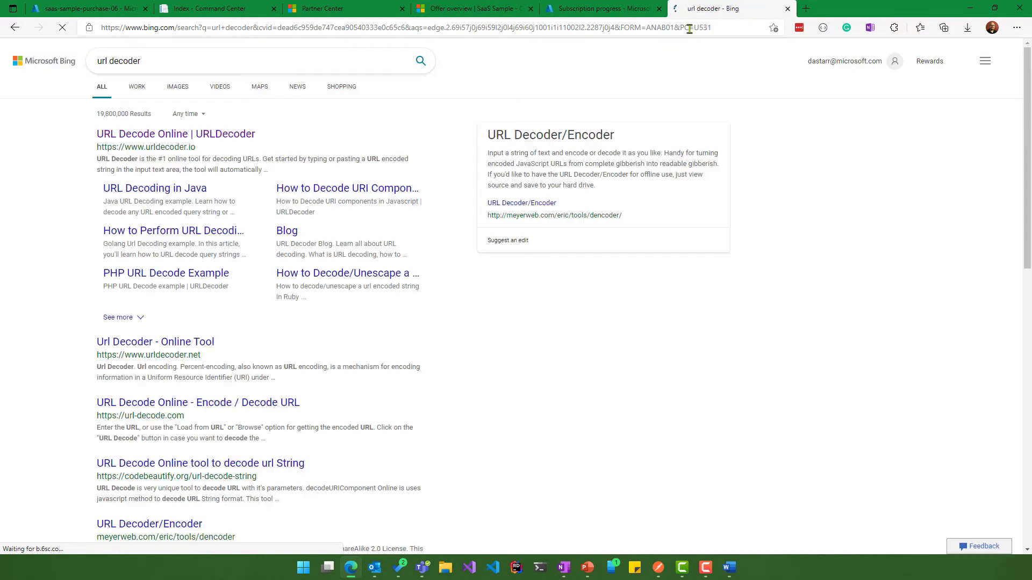
click(228, 135)
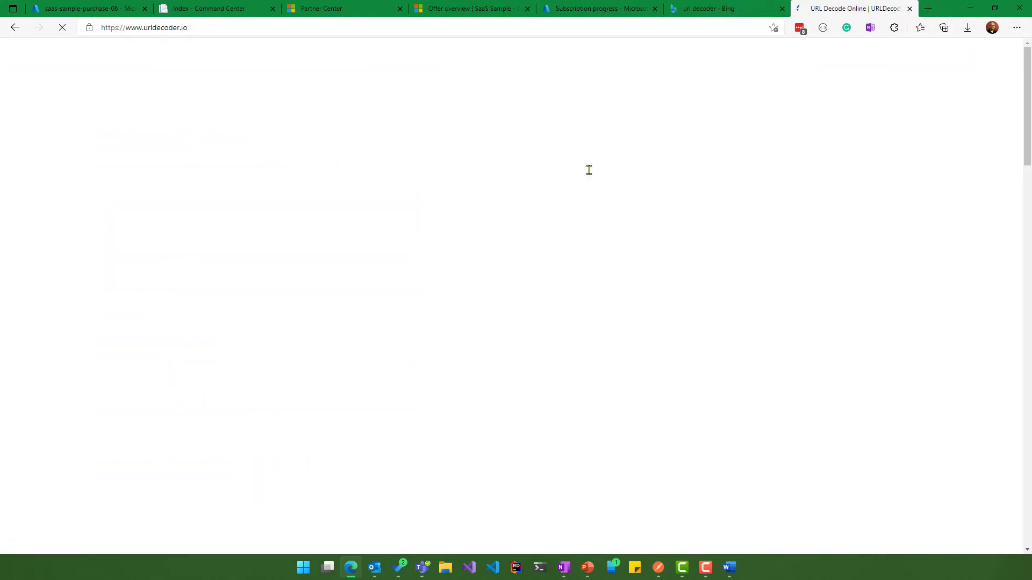
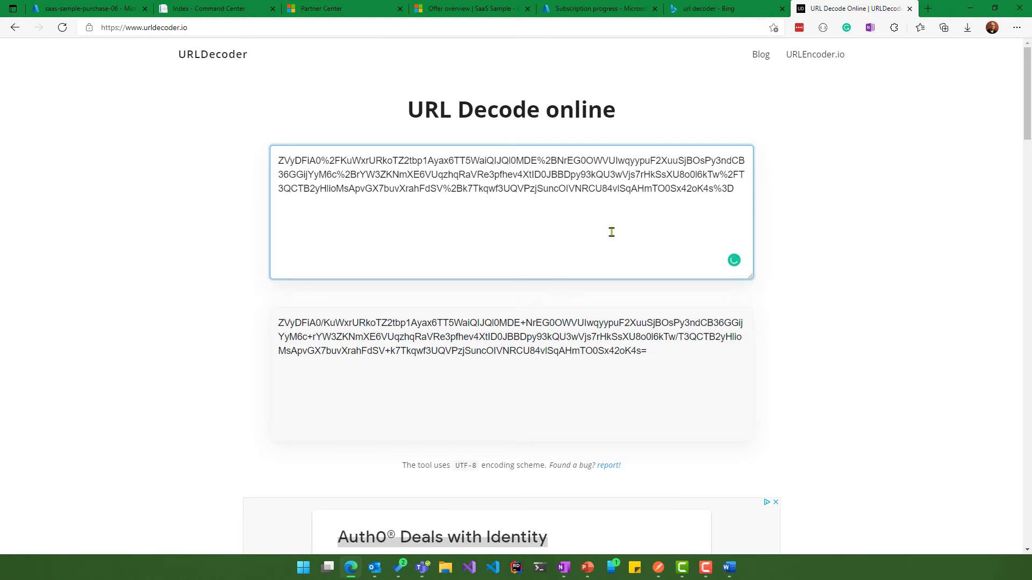
Copy the entire decoded marketplace token from the URL decoder's output
click(630, 341)
key(ctrl+a)
drag(647, 350, 428, 348)
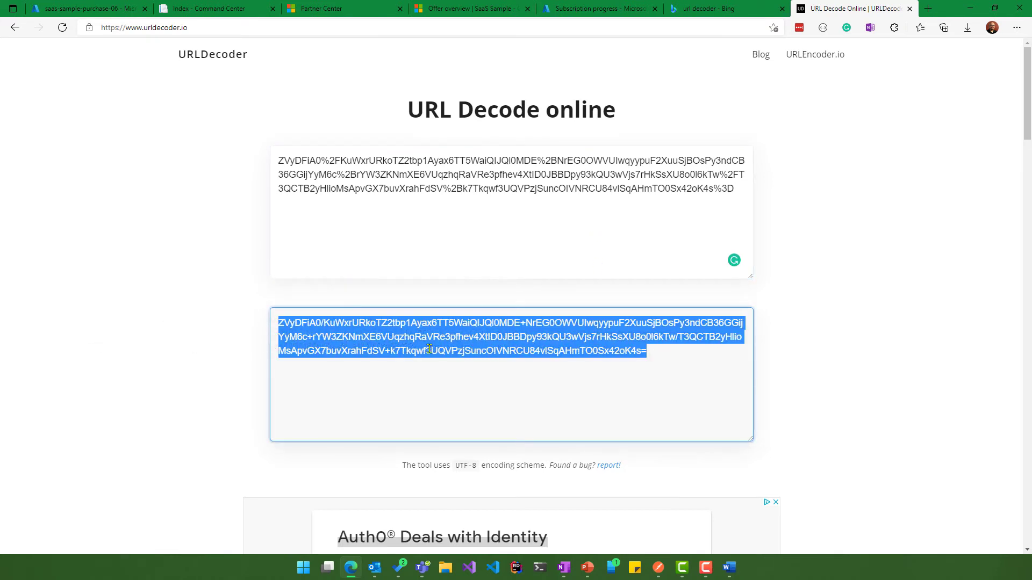
right_click(429, 348)
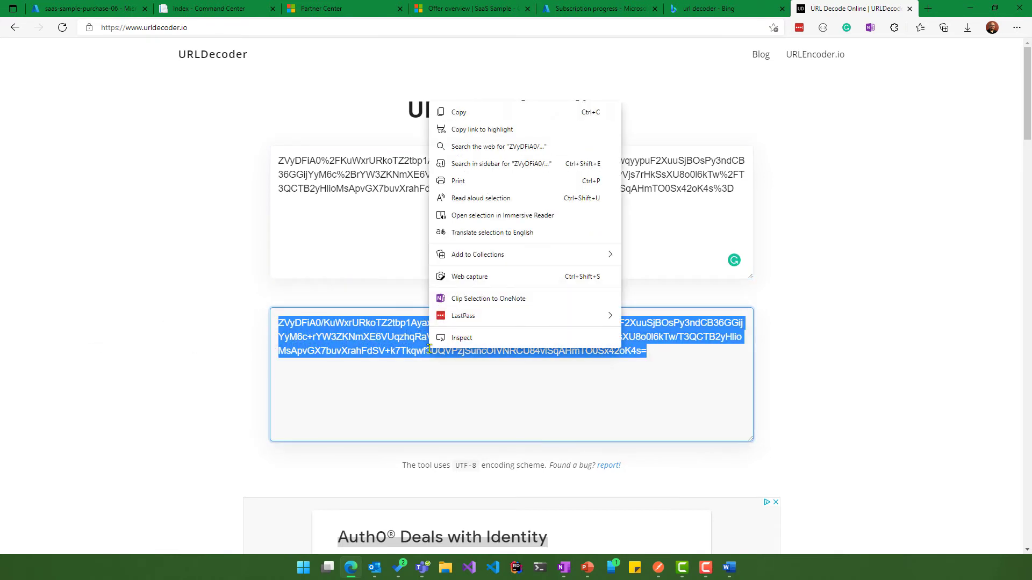
click(460, 112)
click(657, 358)
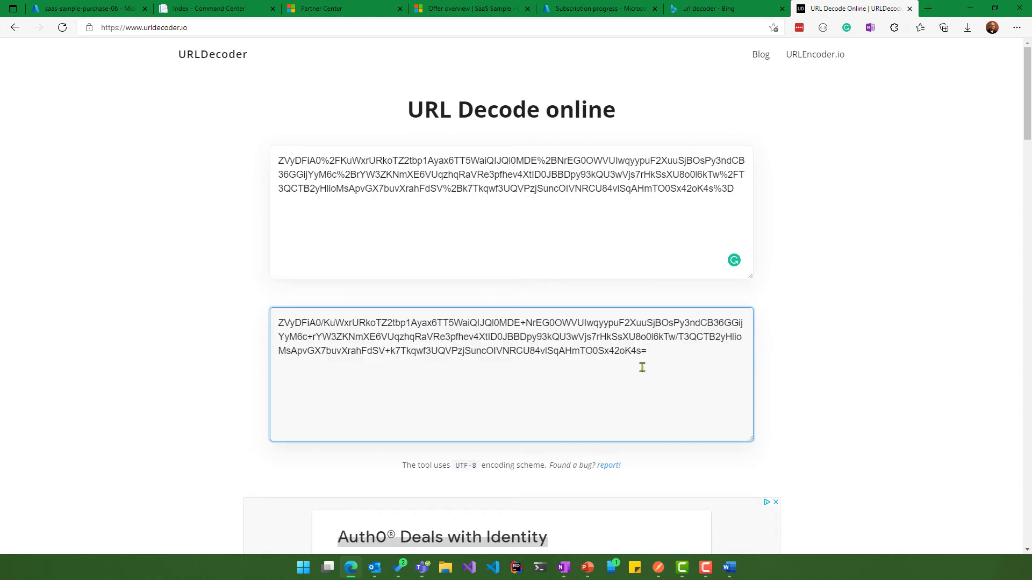
Switch to Postman and replace the current value of the MCM API Environment's marketplaceToken variable with the copied decoded marketplace token
key(alt+Tab)
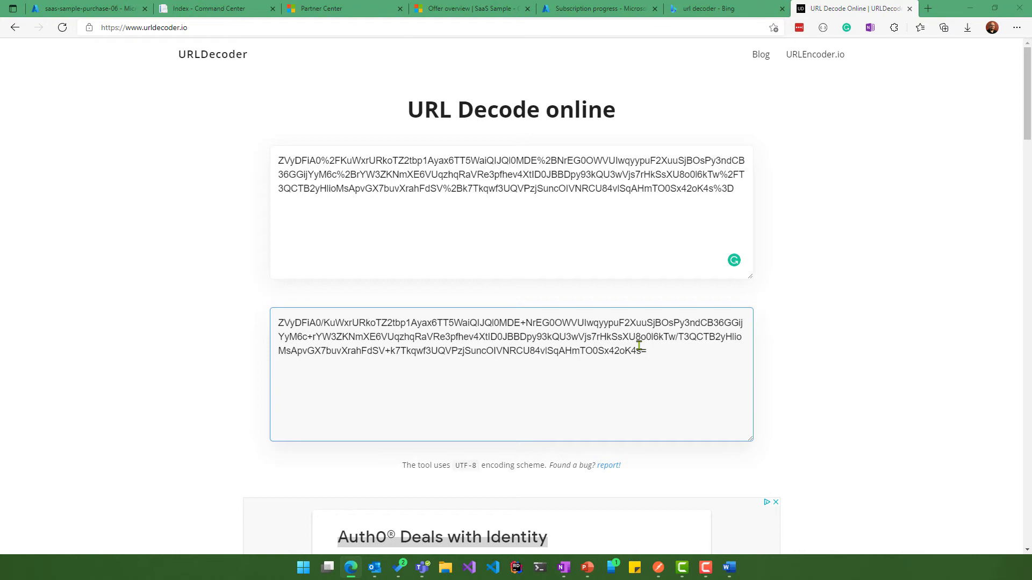
key(alt+Tab)
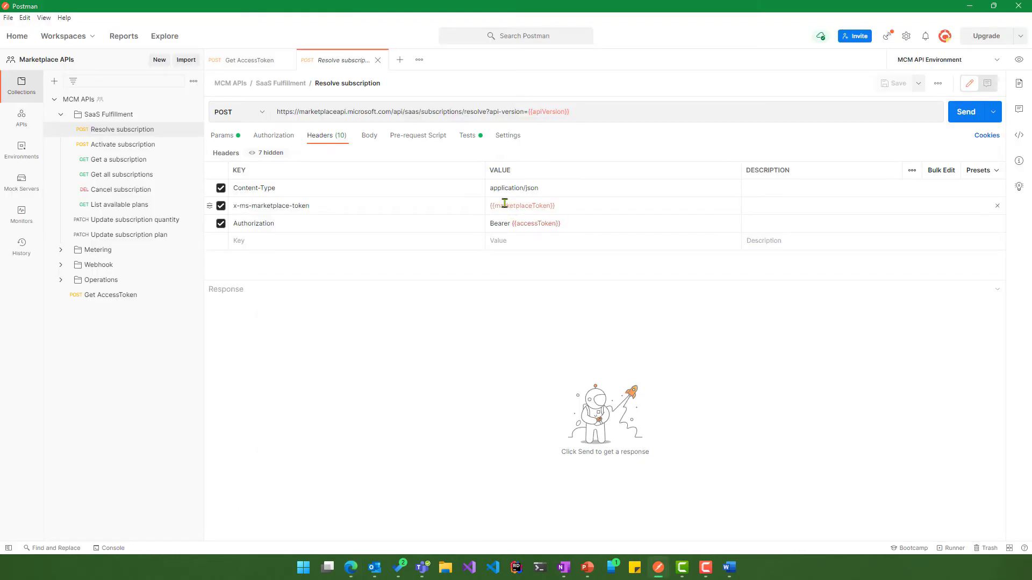
mouse_move(507, 205)
click(1019, 61)
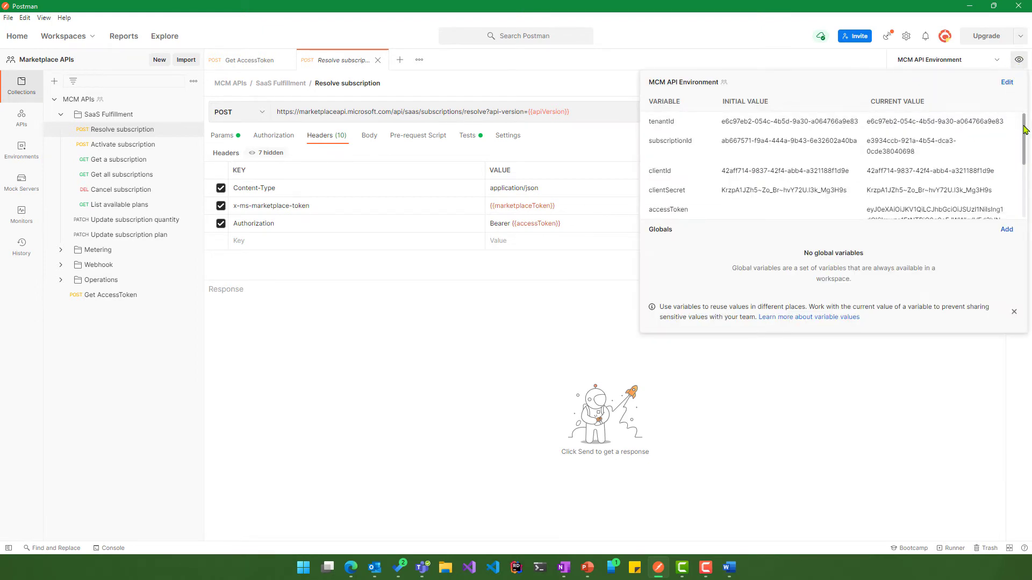
drag(1024, 129, 1027, 185)
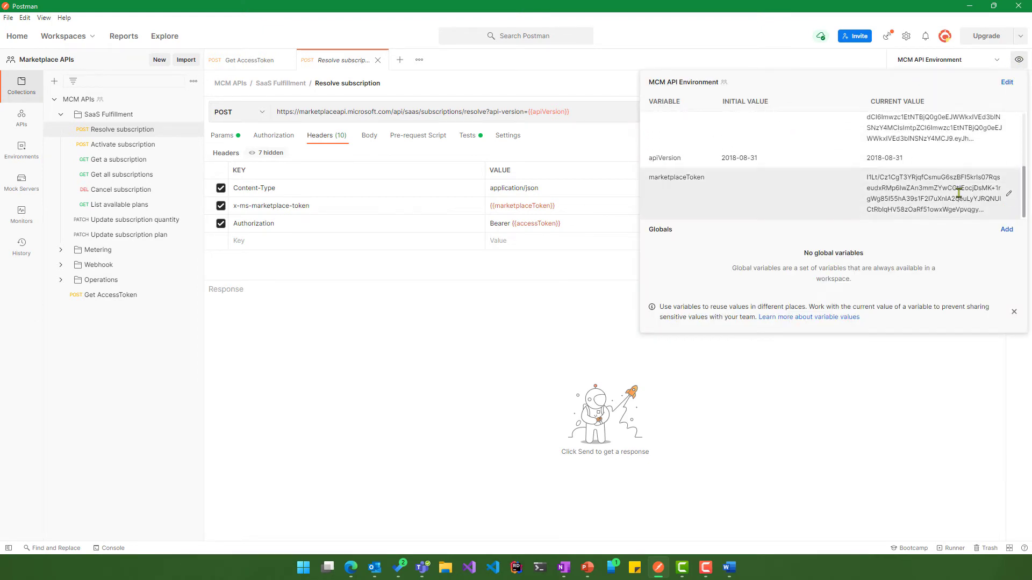
click(1010, 194)
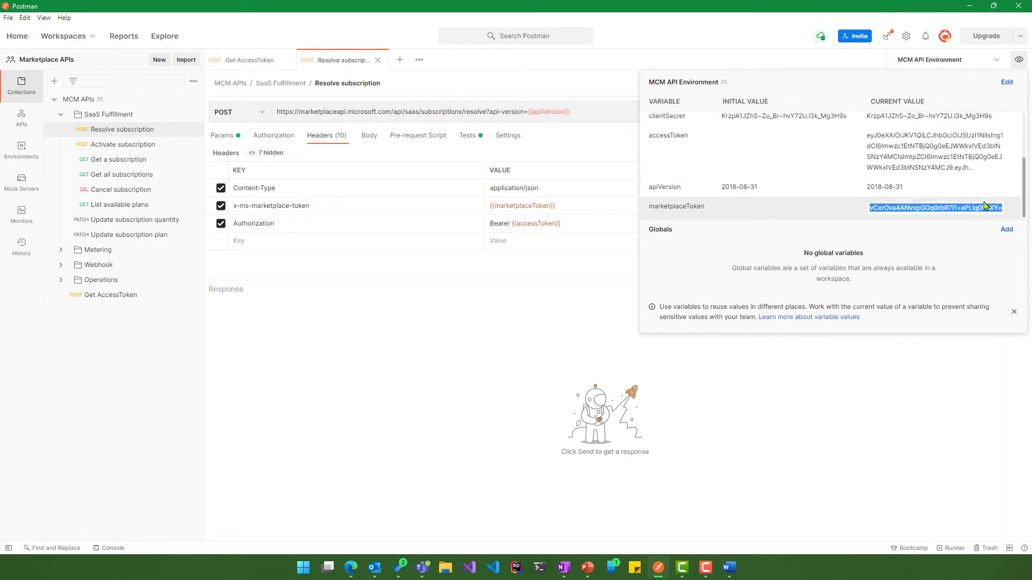
key(ctrl+v)
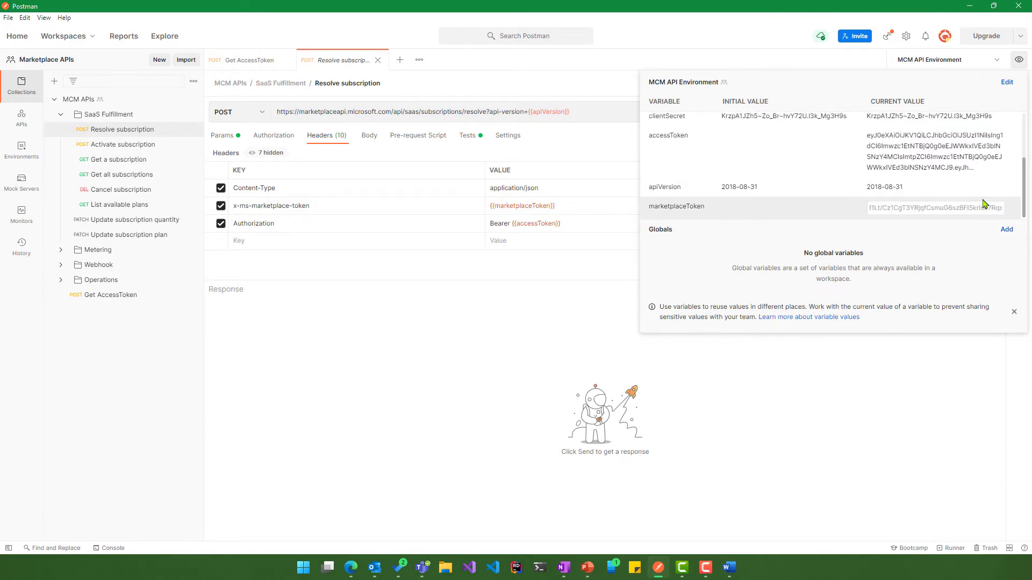
key(ctrl+v)
click(993, 251)
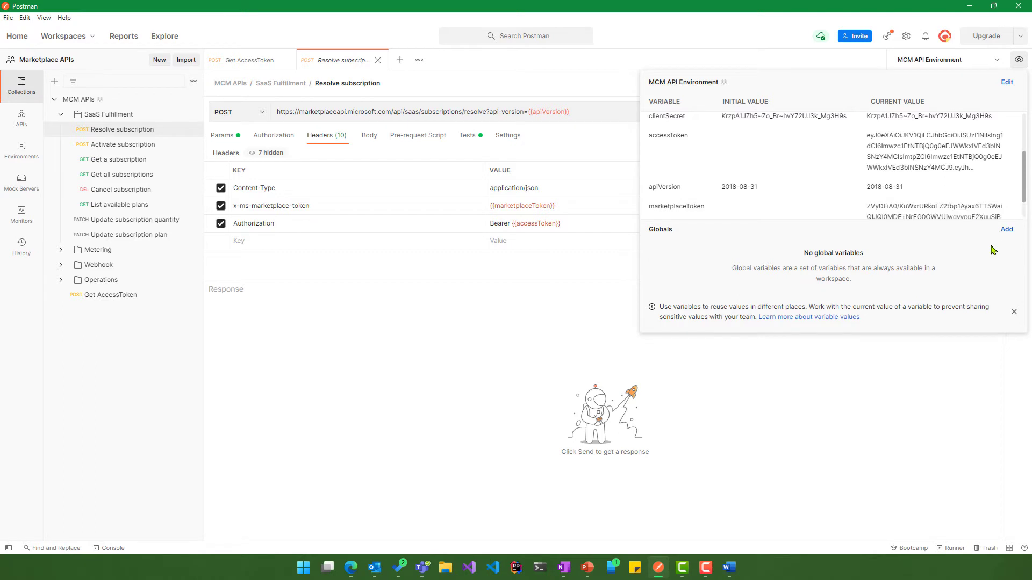
click(520, 292)
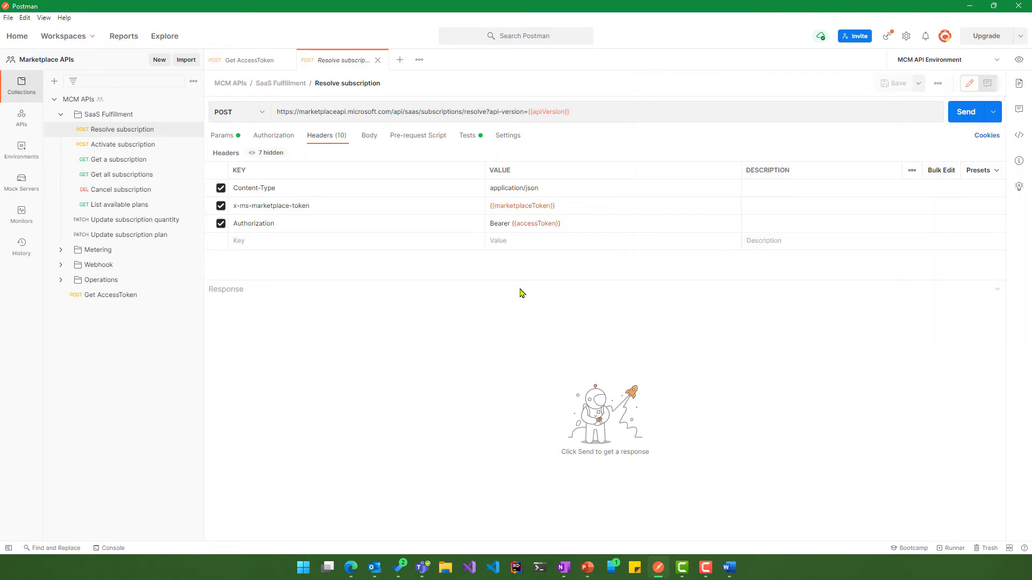
Send the Resolve subscription request and review the response's plan ID, subscription name, saasSubscriptionStatus and remaining subscription details
click(962, 114)
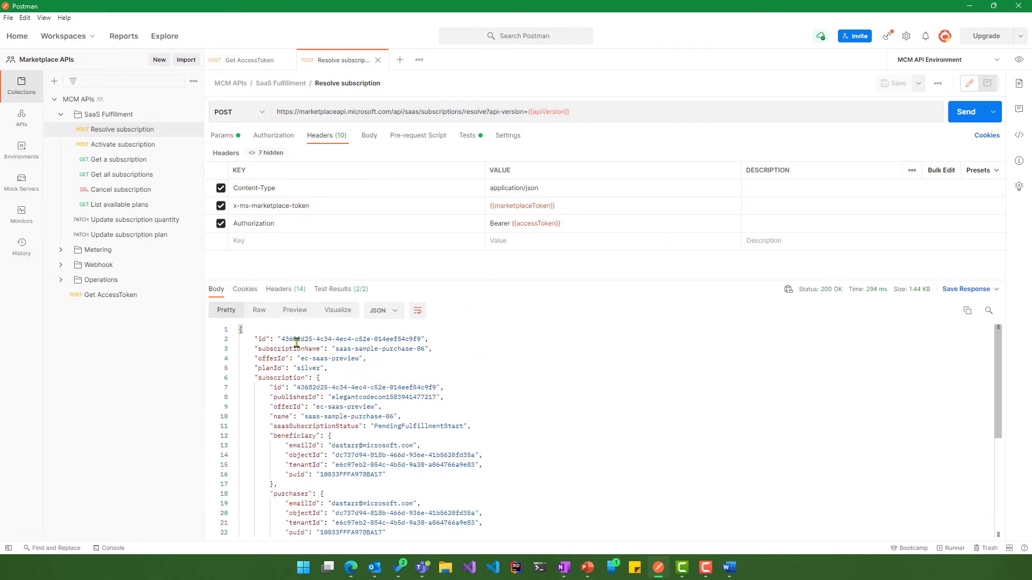
click(256, 340)
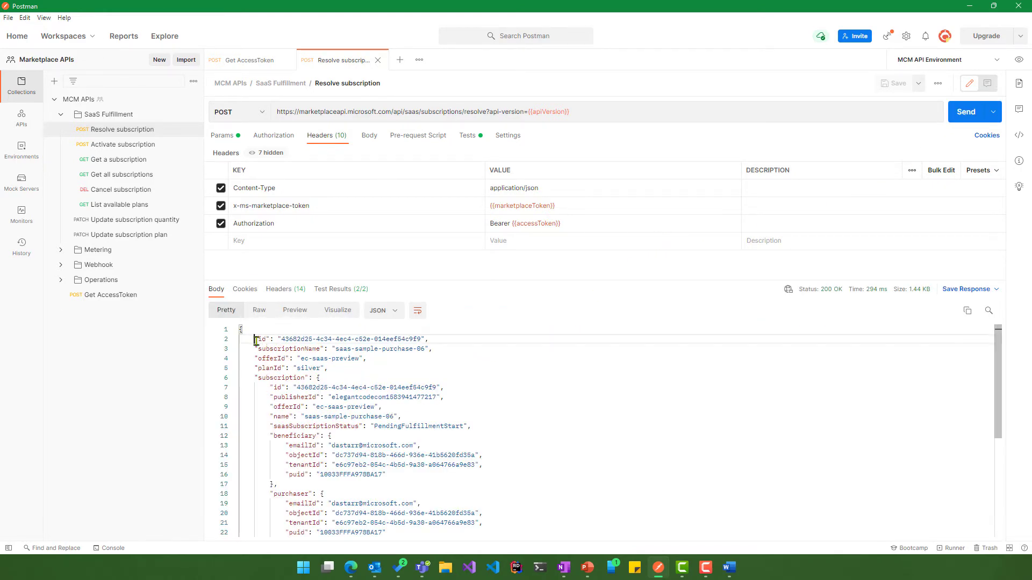
double_click(311, 371)
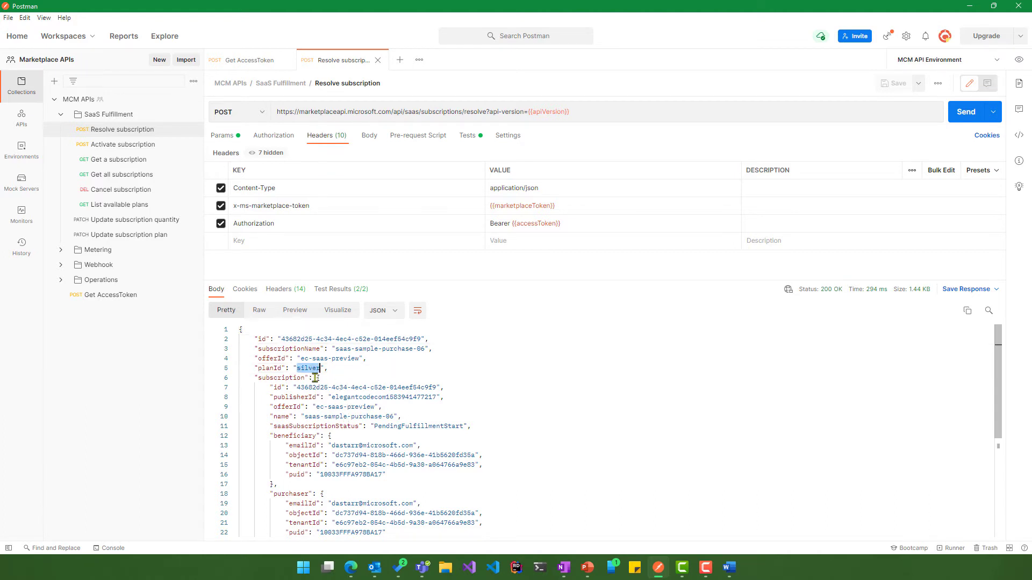
scroll(402, 413, down, 2)
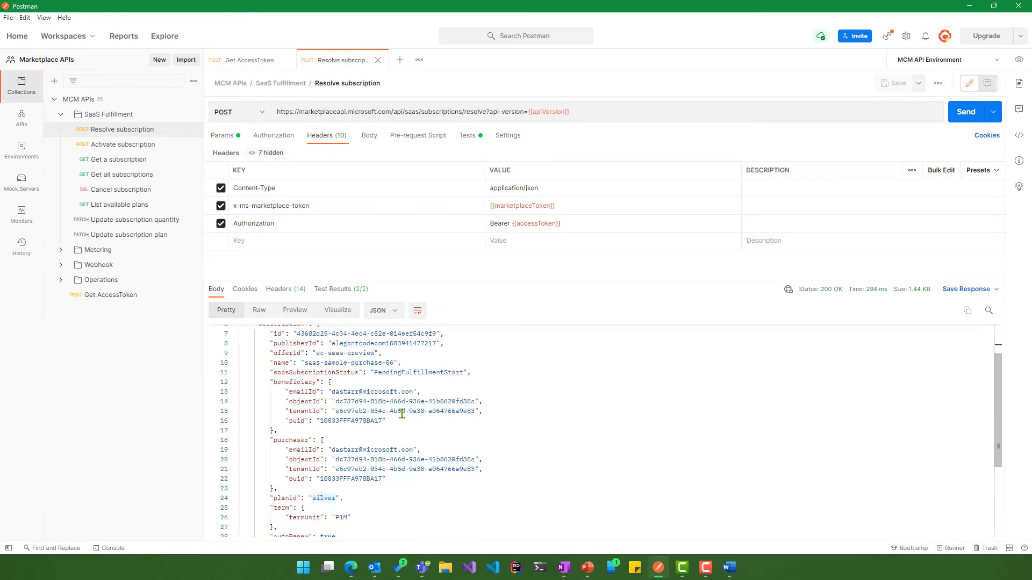
drag(394, 364, 307, 364)
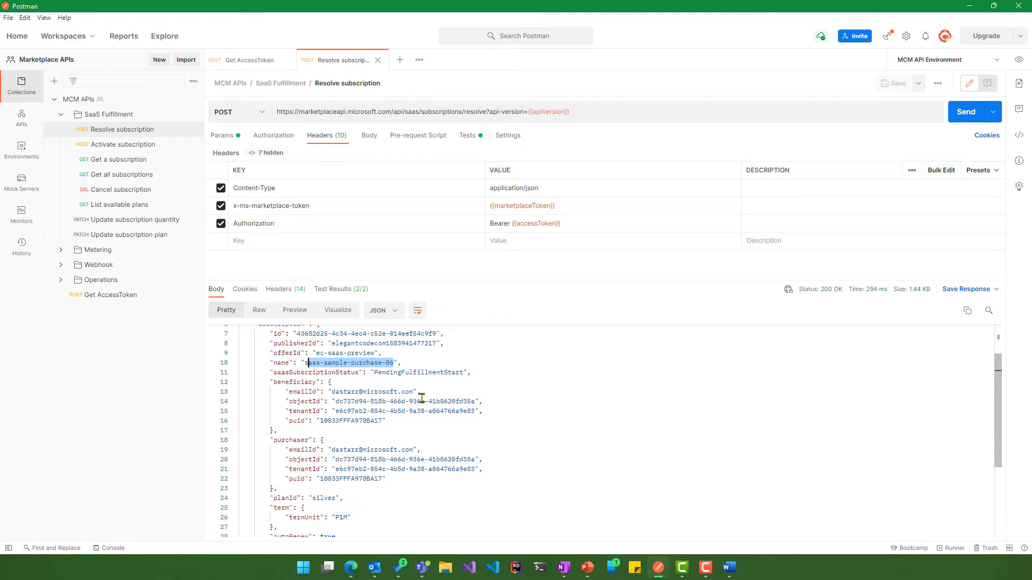
double_click(418, 373)
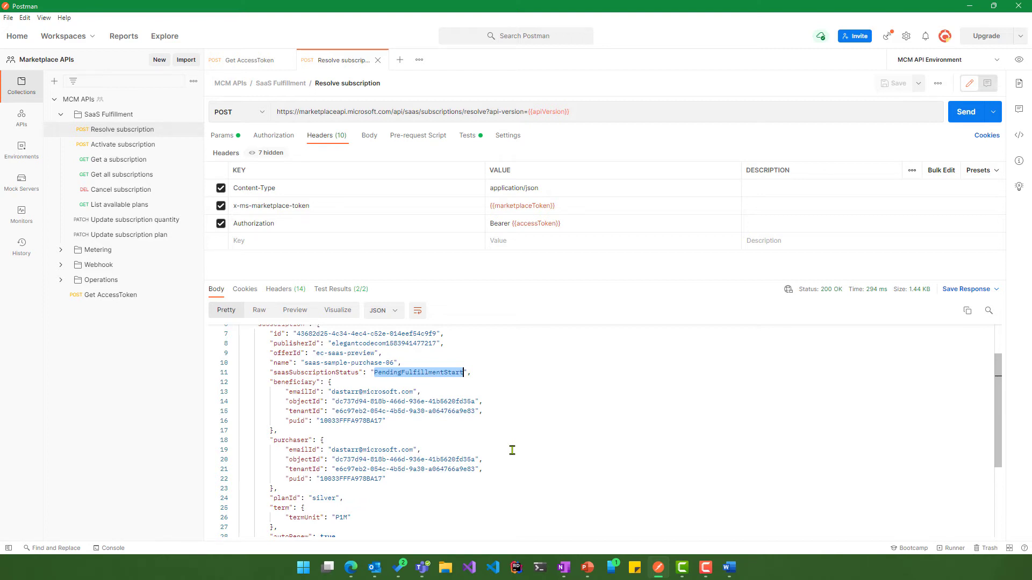
scroll(512, 450, down, 3)
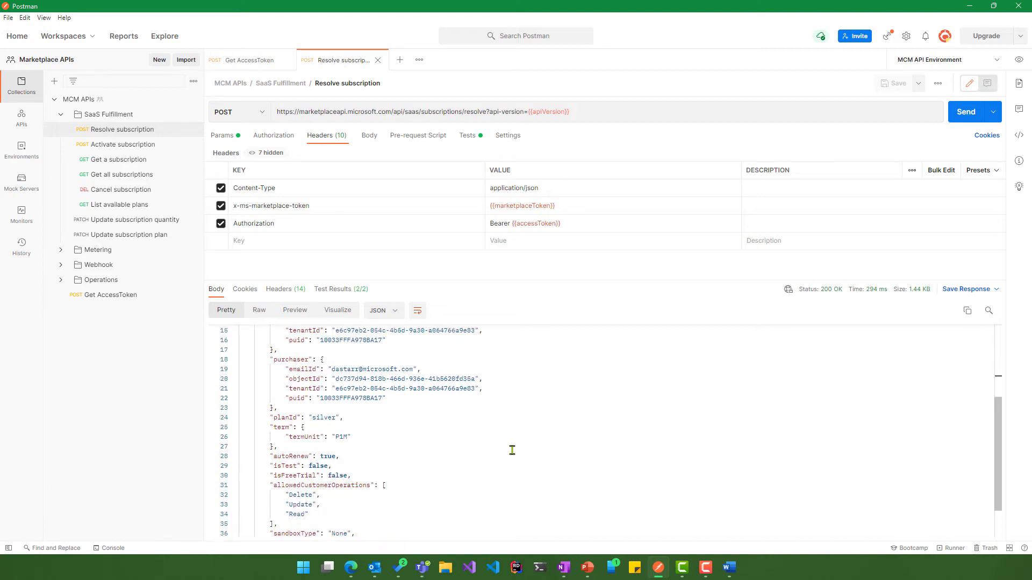
double_click(323, 417)
scroll(330, 417, down, 1)
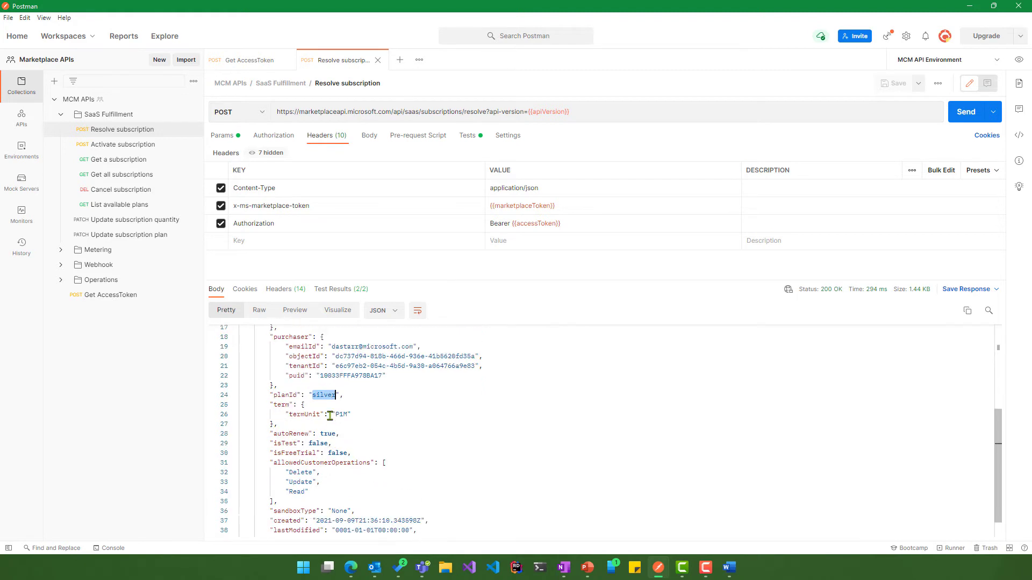
scroll(330, 416, up, 2)
scroll(330, 417, up, 4)
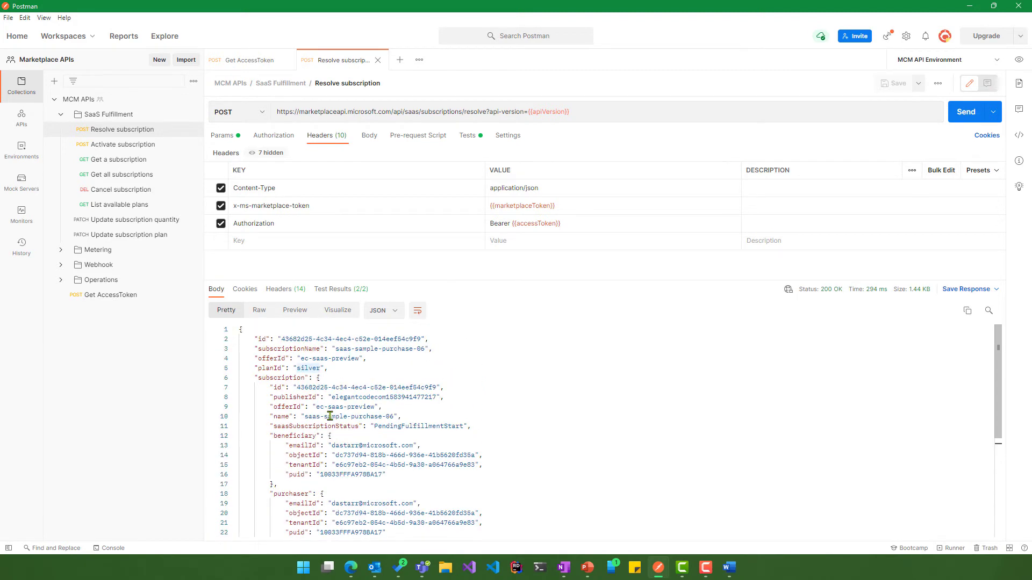
click(330, 417)
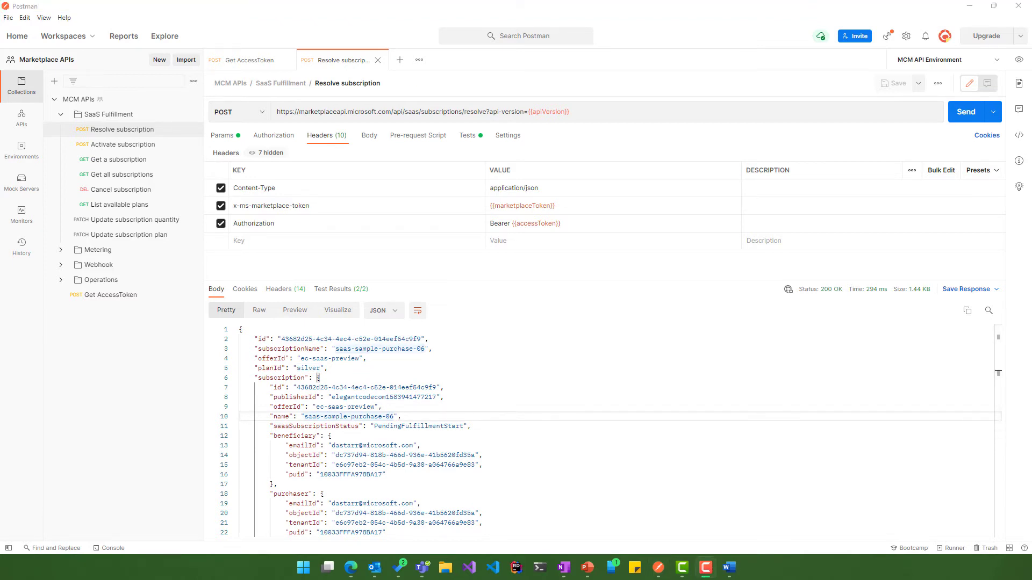
Select the full value of the top-level "id" field in the Resolve subscription response
click(378, 339)
key(ctrl+Right)
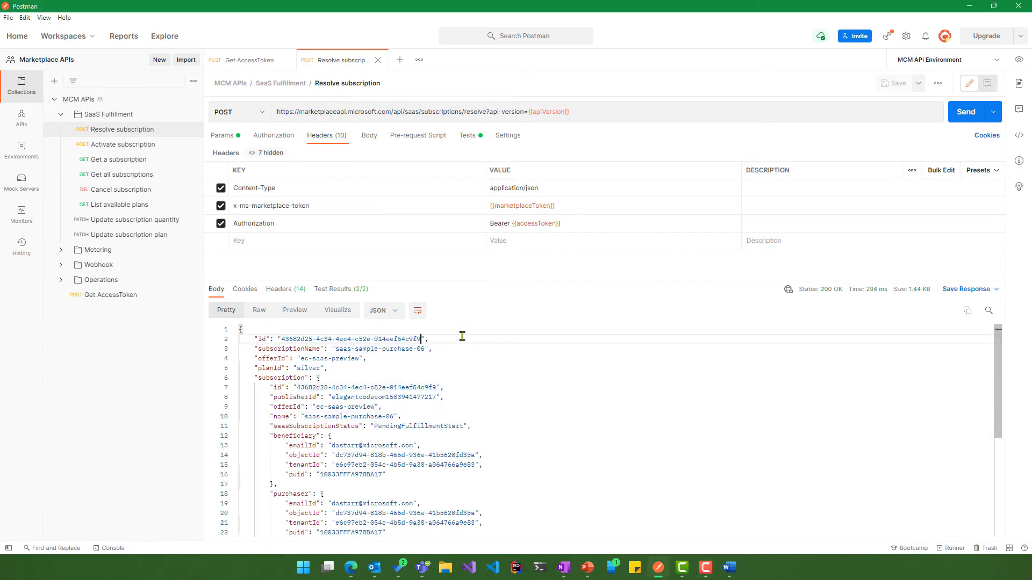
key(ctrl+shift+Left)
key(ctrl+shift+Left)
key(ctrl+shift+Left)
key(ctrl+shift+Left)
key(ctrl+shift+Left)
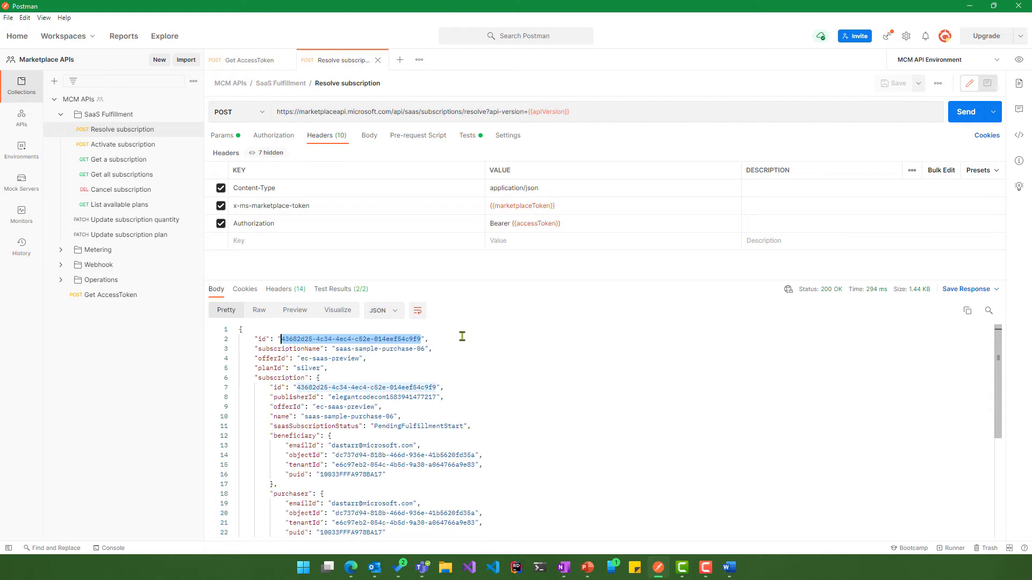
Send the Get a subscription request and examine the saasSubscriptionStatus value in its response
click(137, 164)
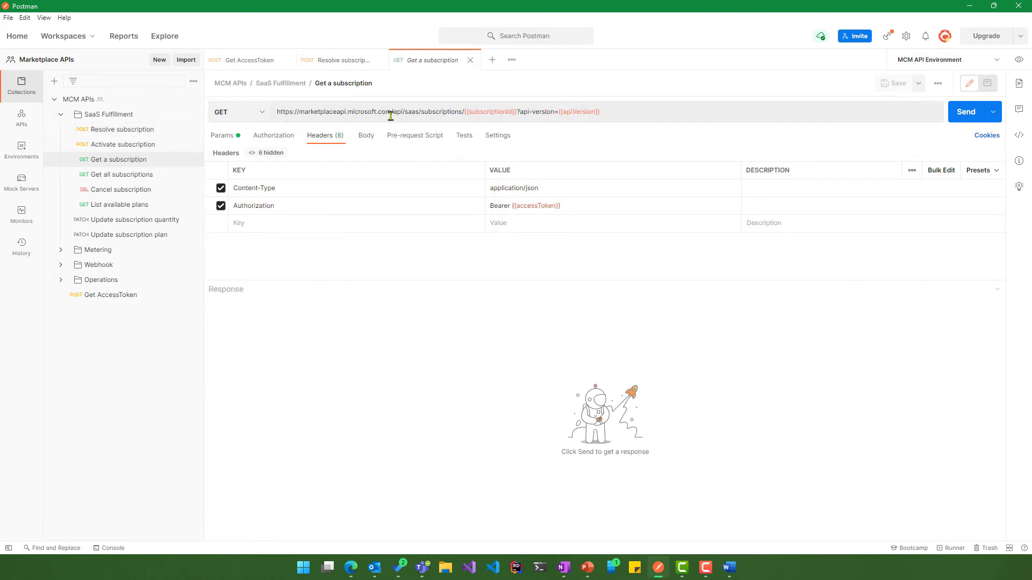
mouse_move(480, 111)
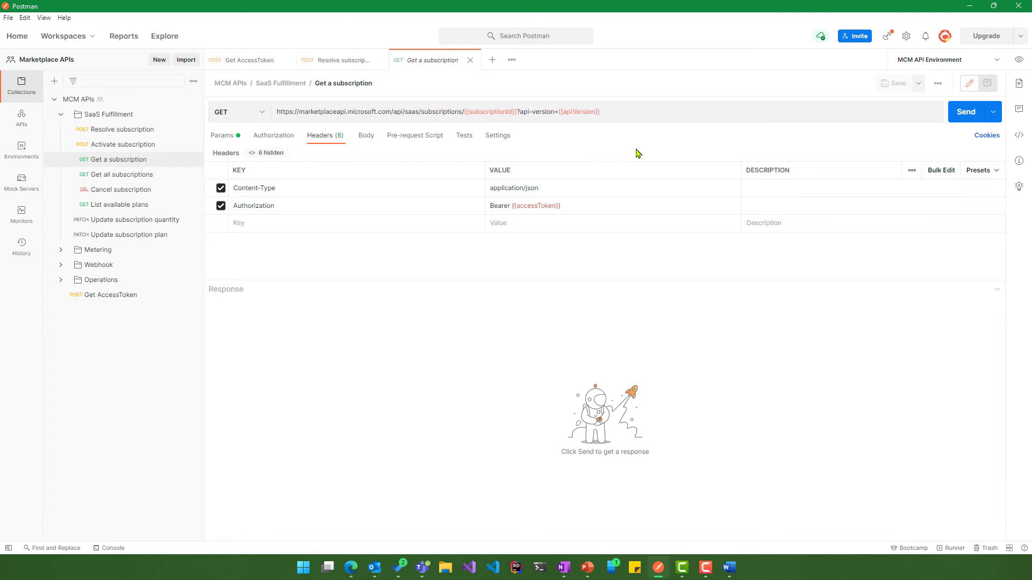
click(963, 123)
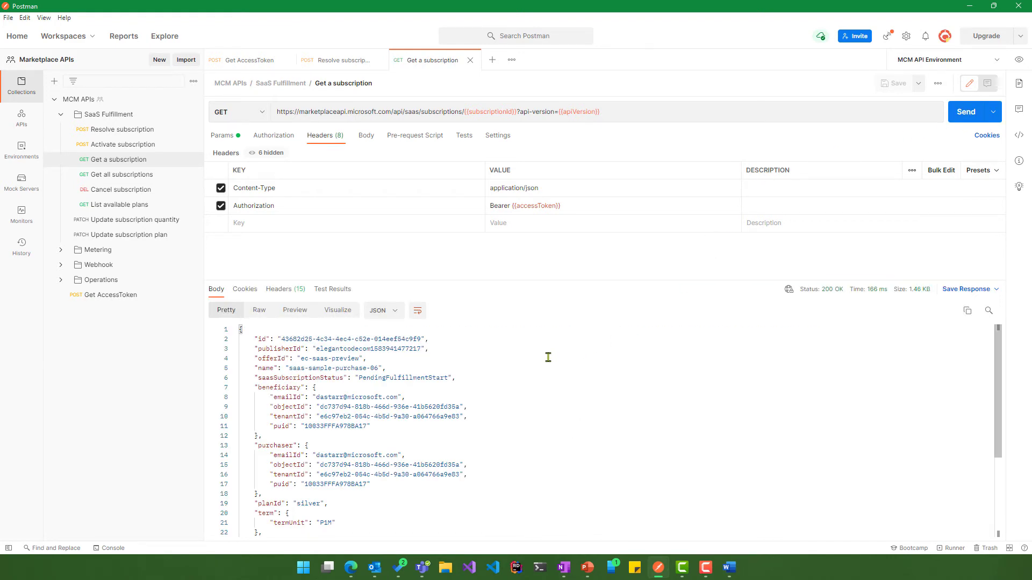
scroll(465, 358, down, 5)
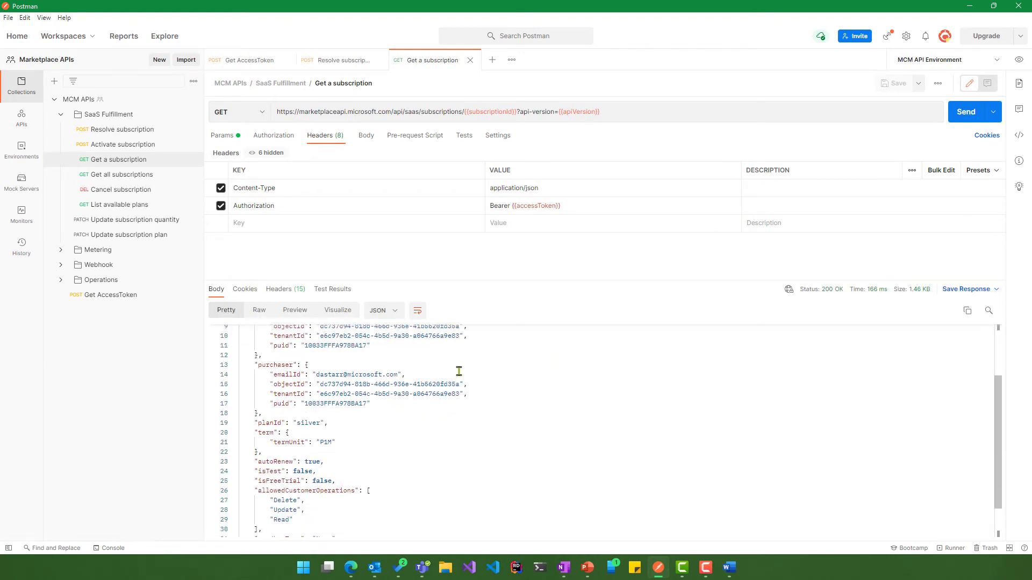
scroll(458, 371, up, 5)
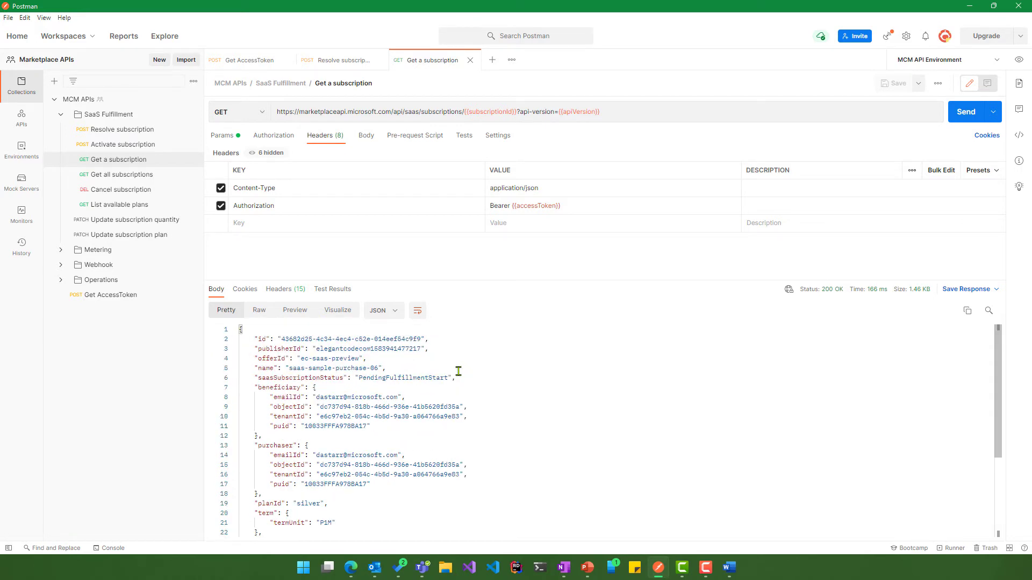
double_click(410, 380)
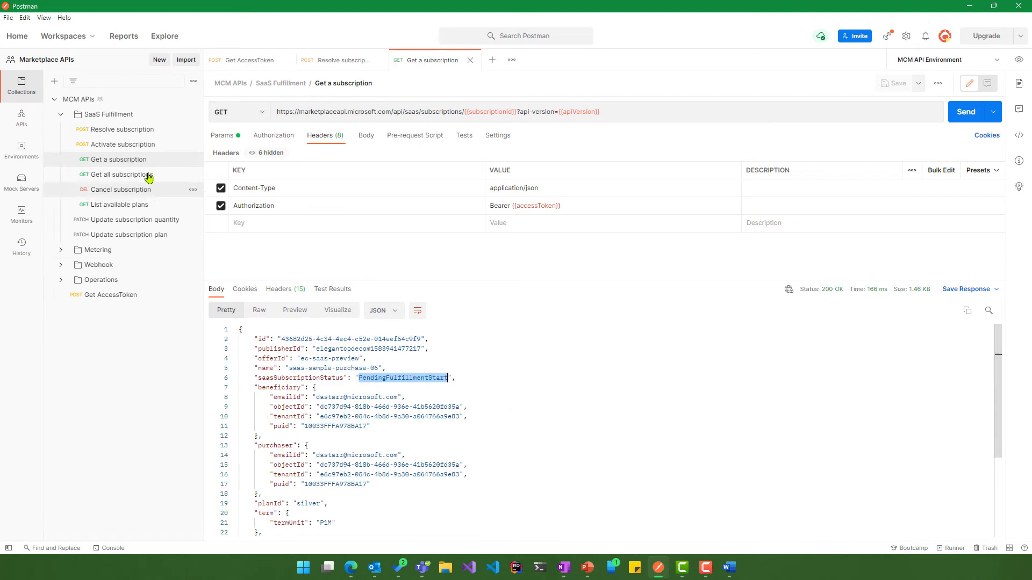
Send the Activate subscription request and check that its JSON body passes the planId "silver"
click(139, 149)
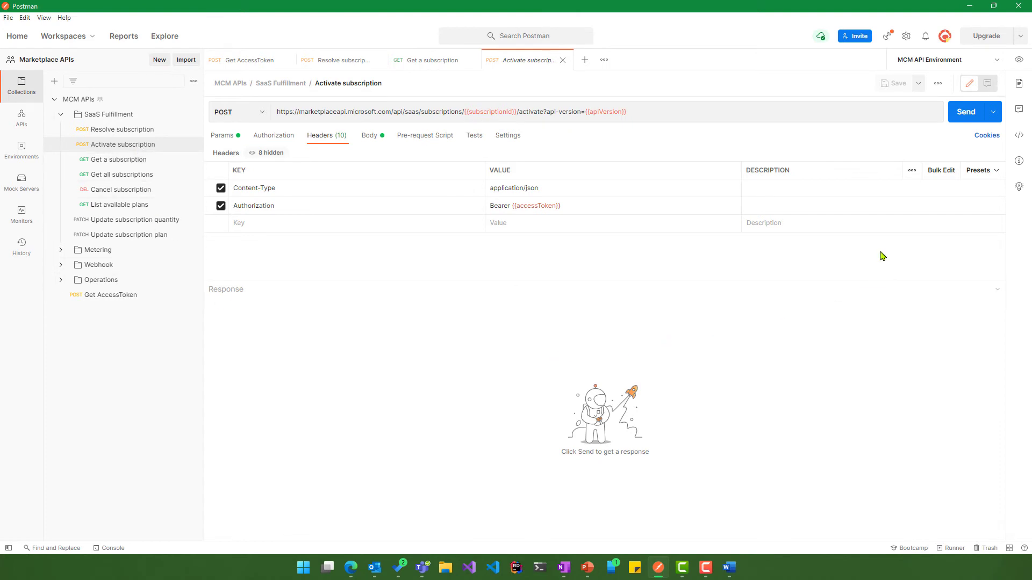
click(966, 112)
click(369, 138)
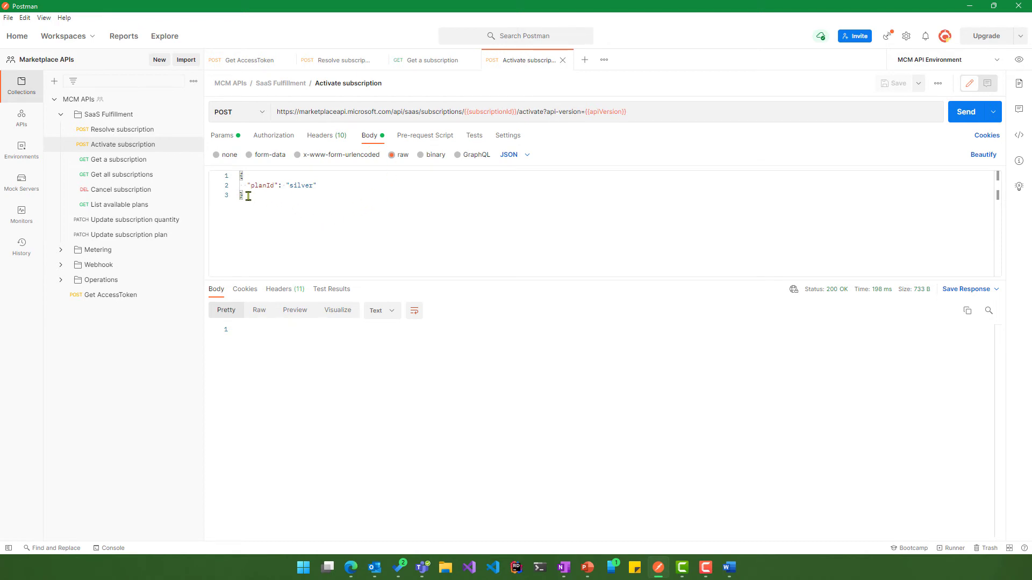
key(ctrl+a)
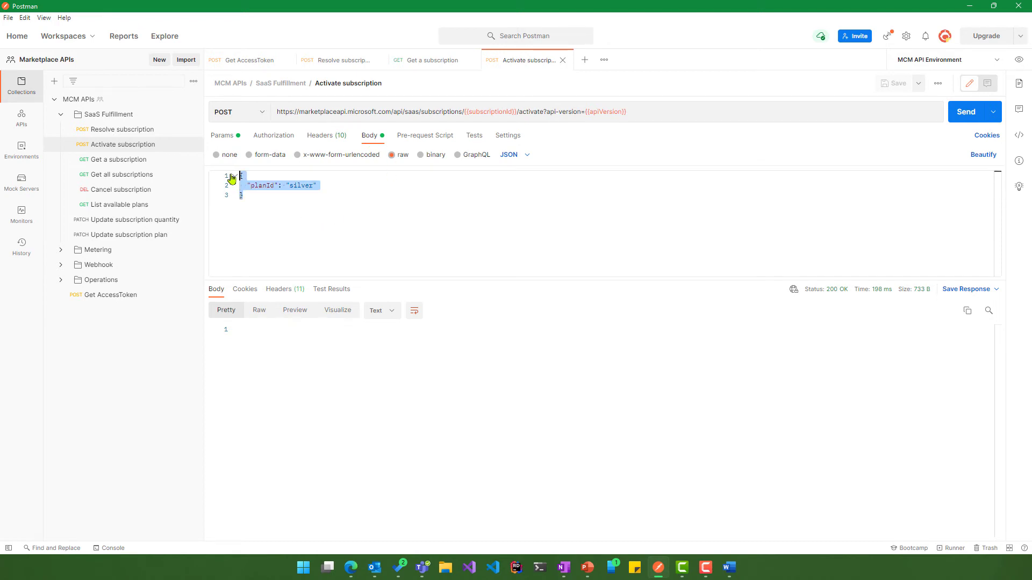
click(253, 197)
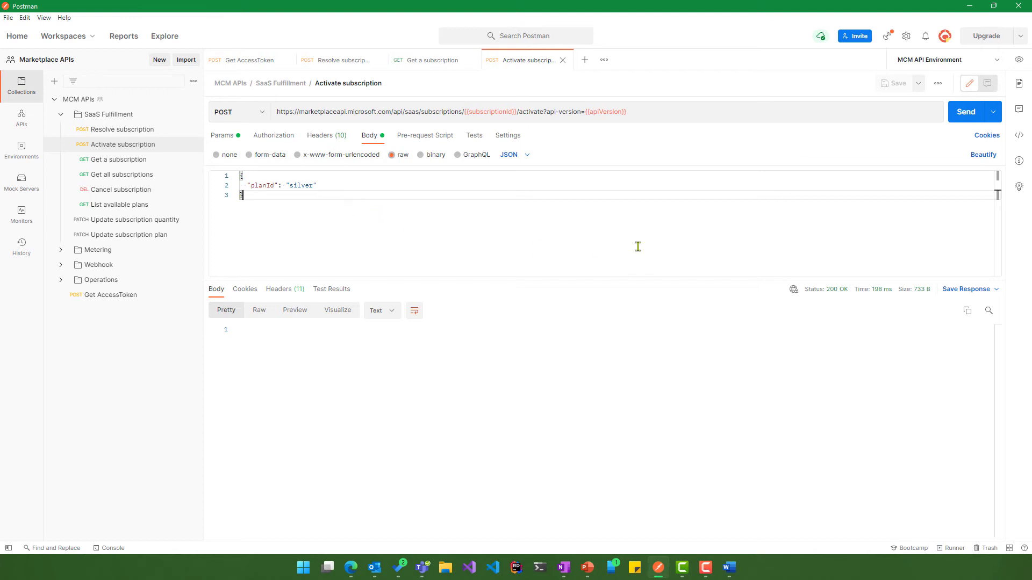
click(963, 118)
Send the Get a subscription request again and check the saasSubscriptionStatus value after the activation
click(143, 161)
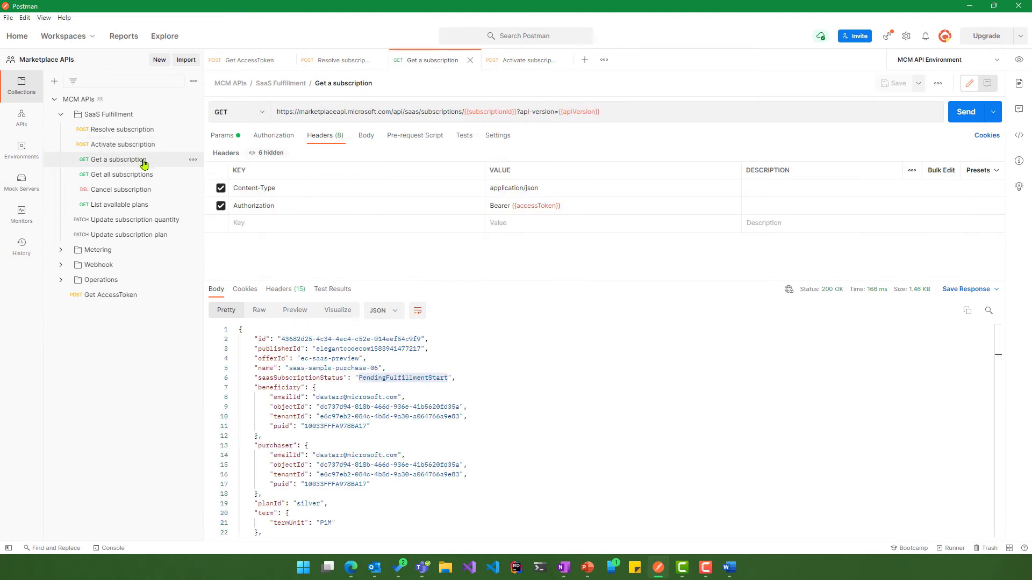
click(959, 113)
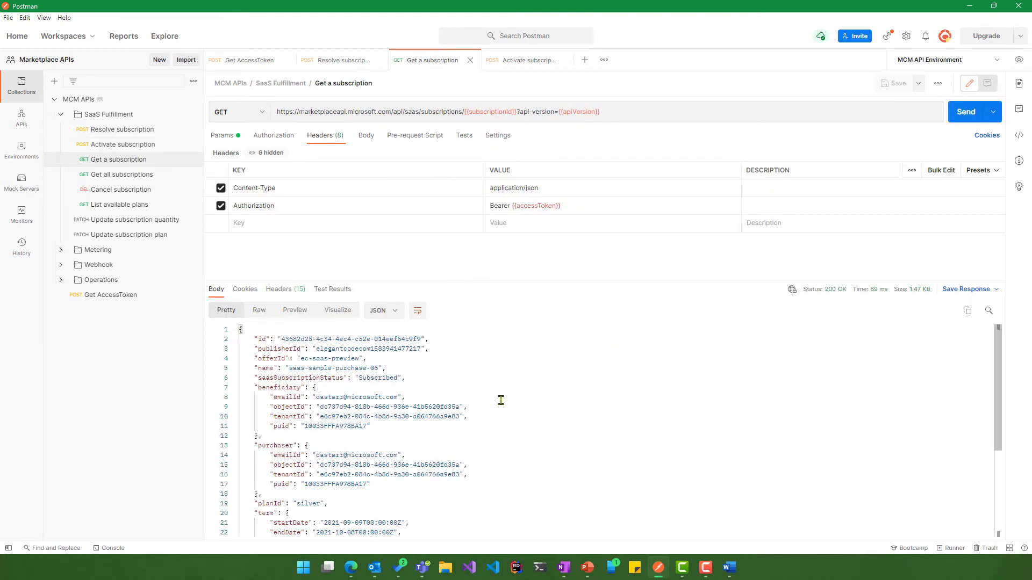
double_click(379, 379)
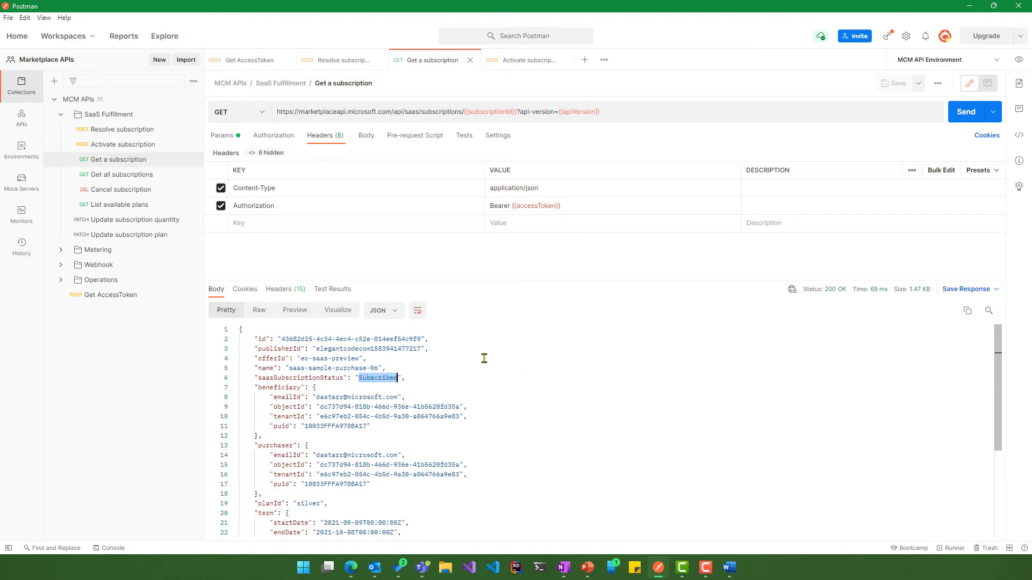
Open the Get all subscriptions request and send it to retrieve the publisher's subscriptions
click(134, 180)
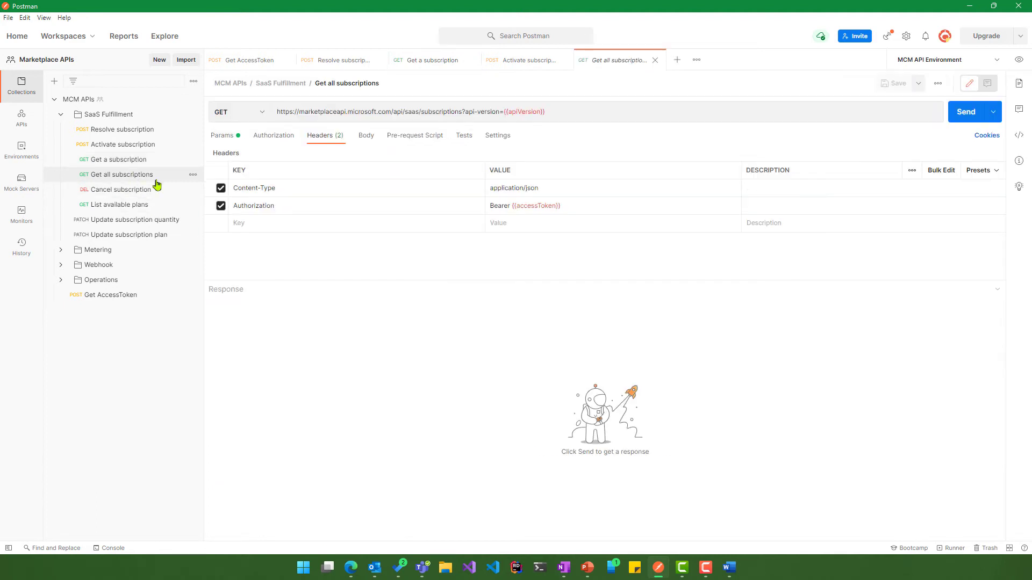
click(963, 115)
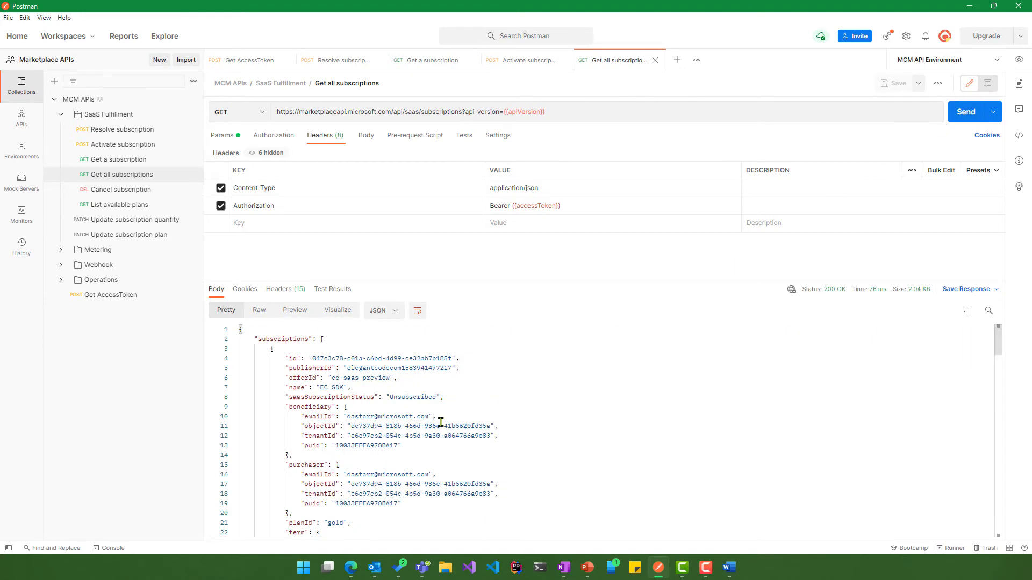
Collapse each of the subscription objects in the response body to examine the array and the end of the JSON
click(356, 352)
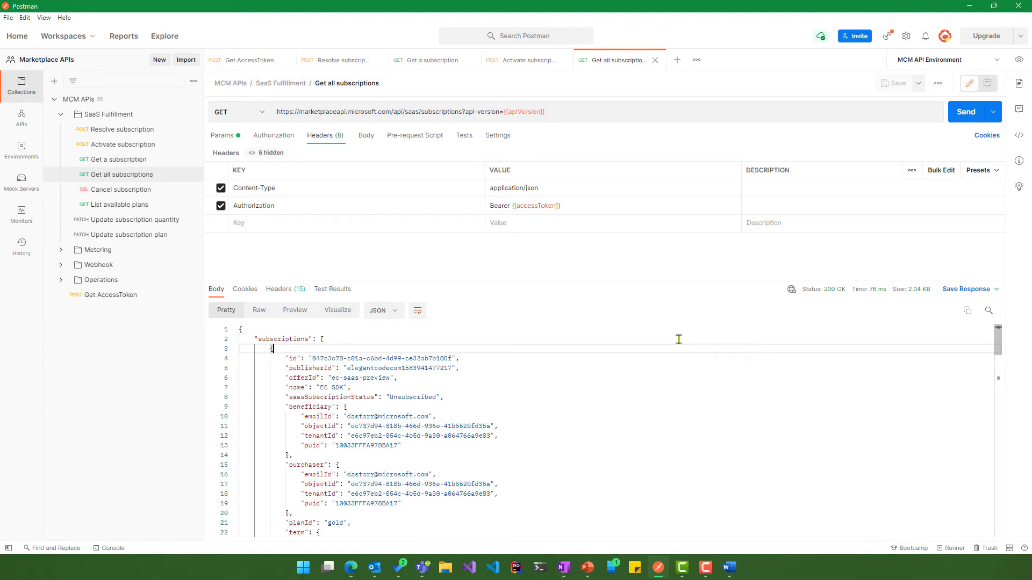
key(ctrl+shift+bracketleft)
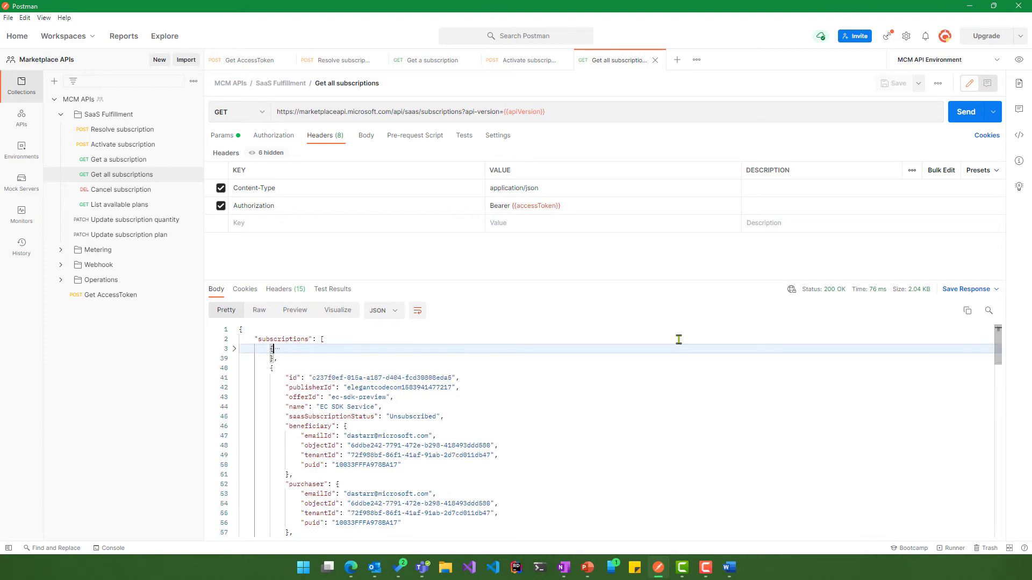
key(Down)
key(Down)
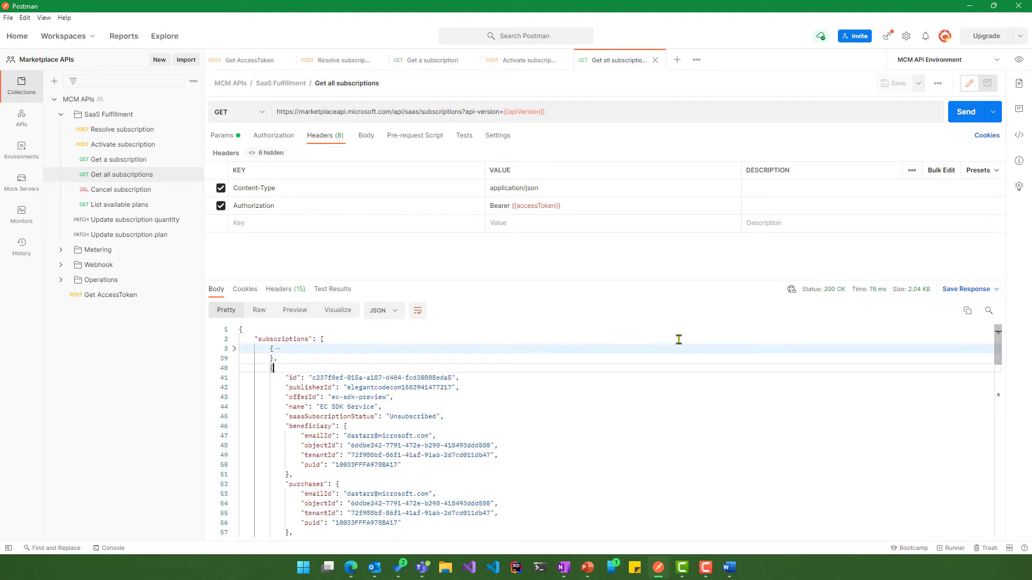
key(ctrl+shift+bracketleft)
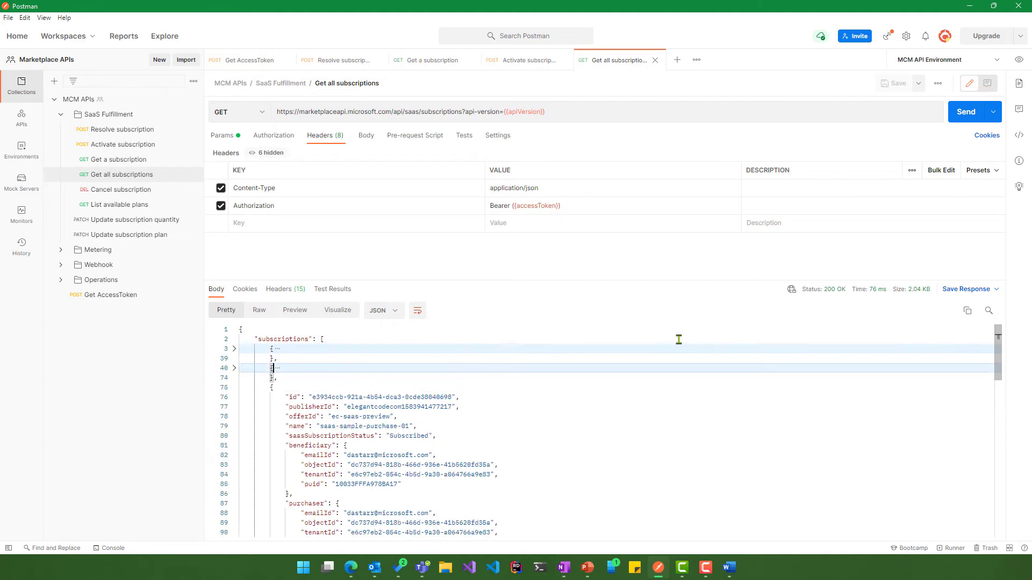
key(Down)
key(Down)
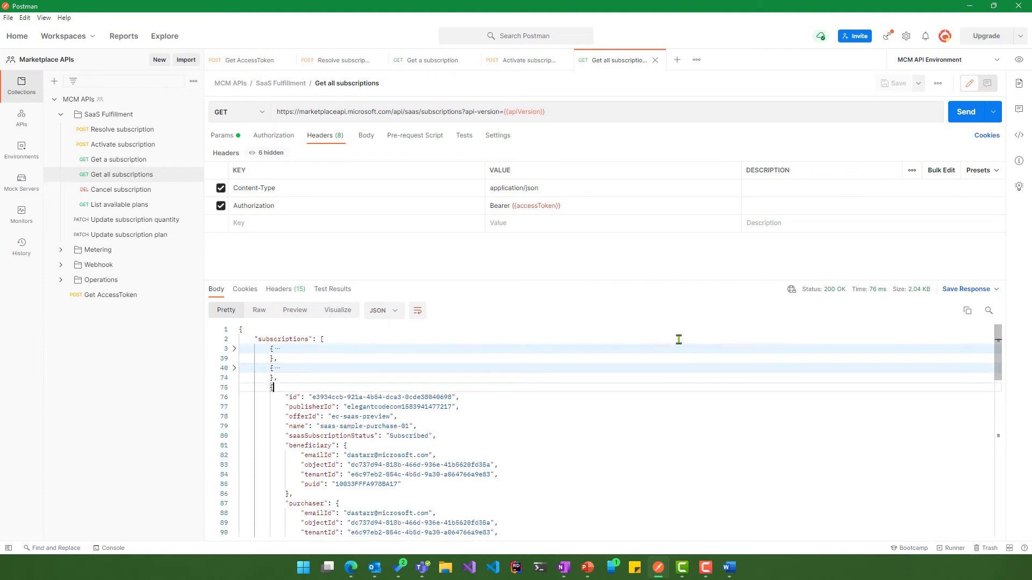
key(ctrl+shift+bracketleft)
key(Down)
key(Down)
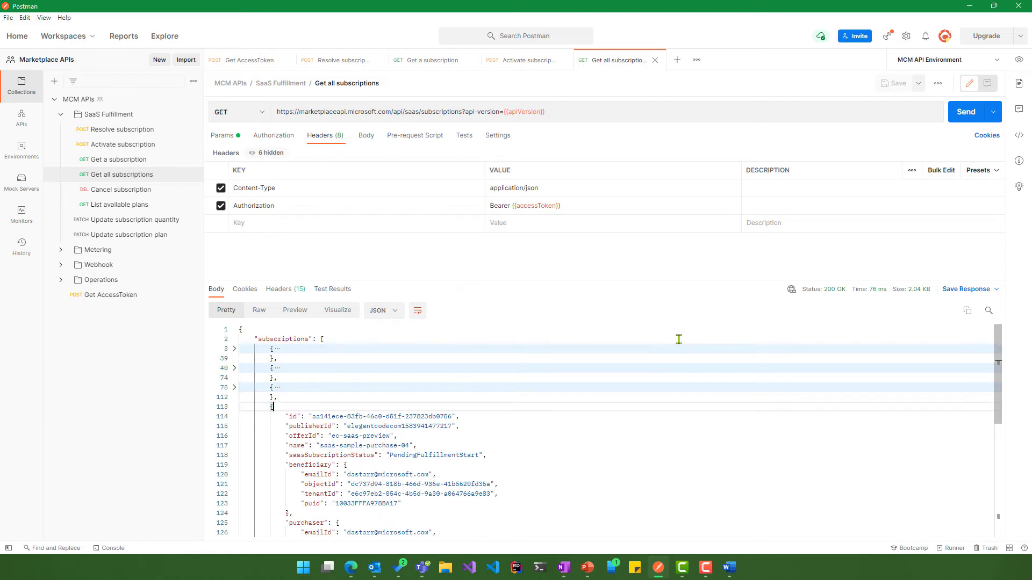
key(ctrl+shift+bracketleft)
key(Down)
key(Down)
key(Down)
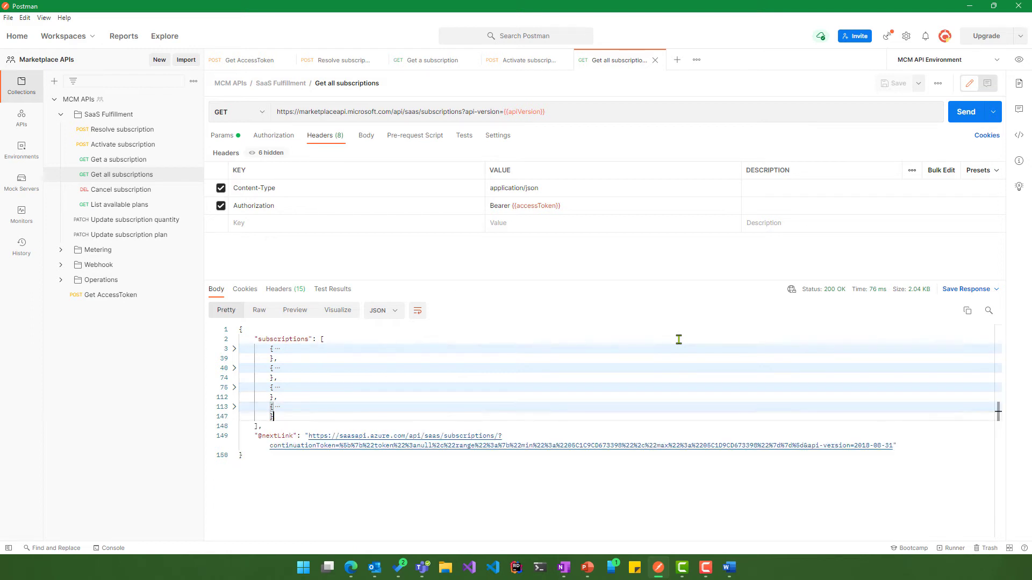
key(ctrl+Right)
key(ctrl+Right)
key(ctrl+Right)
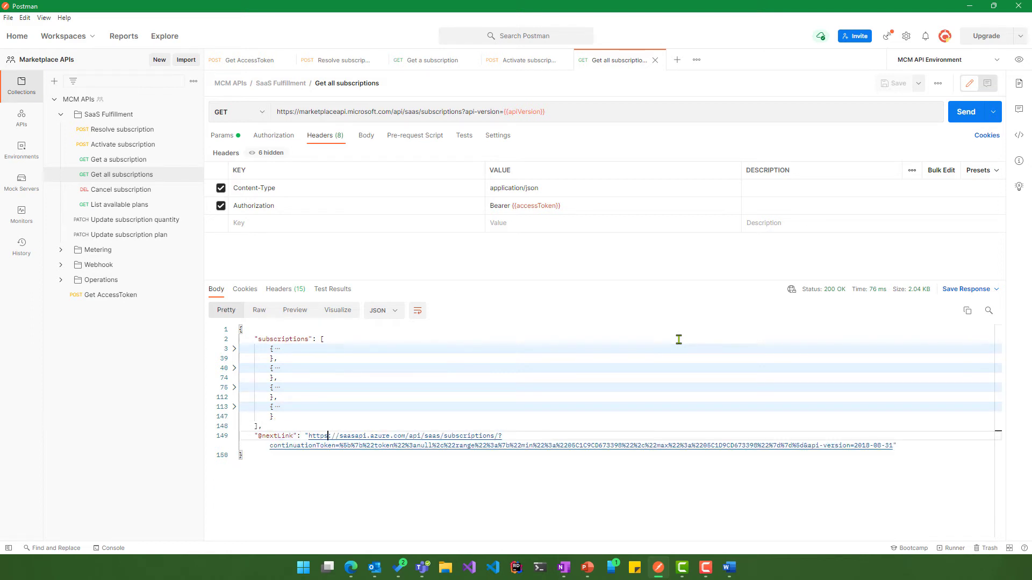
key(shift+End)
key(shift+End)
key(shift+Left)
key(ctrl+c)
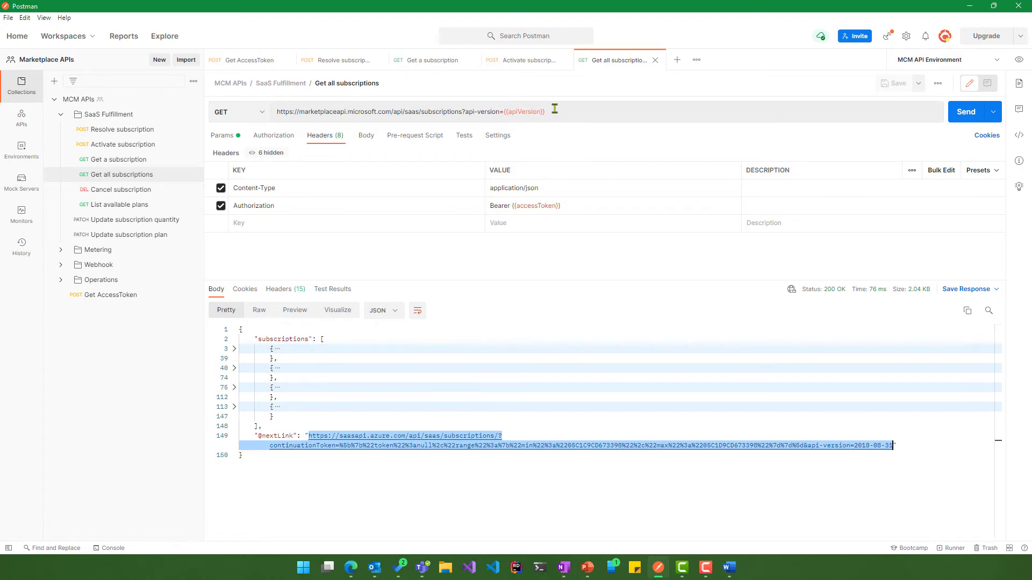
drag(555, 109, 215, 117)
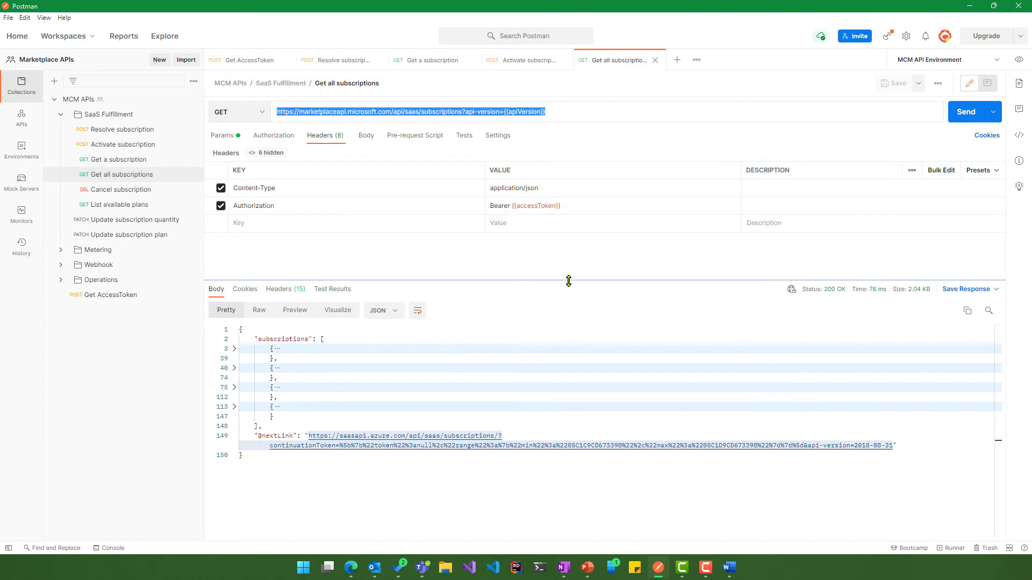
key(ctrl+v)
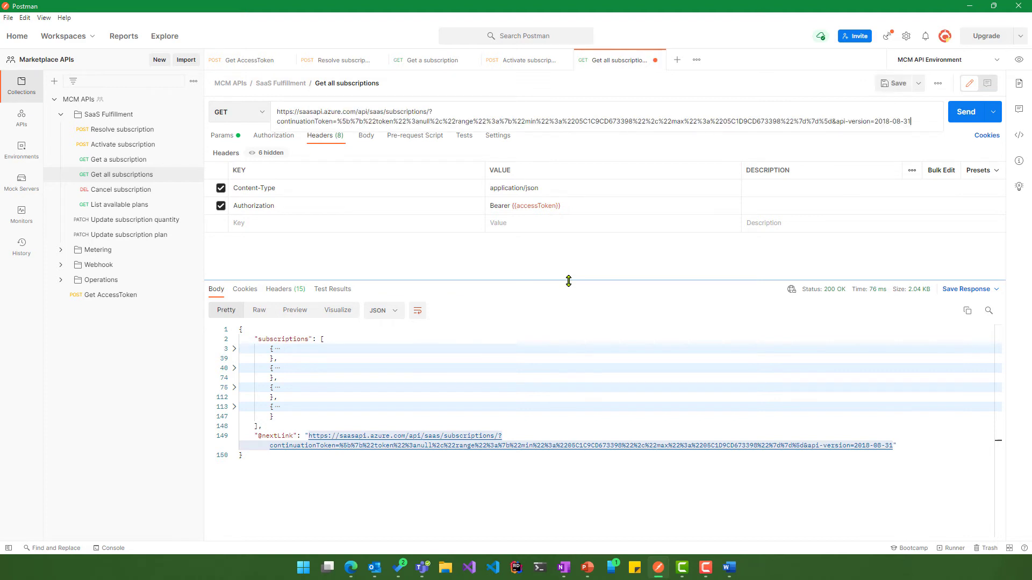
click(952, 116)
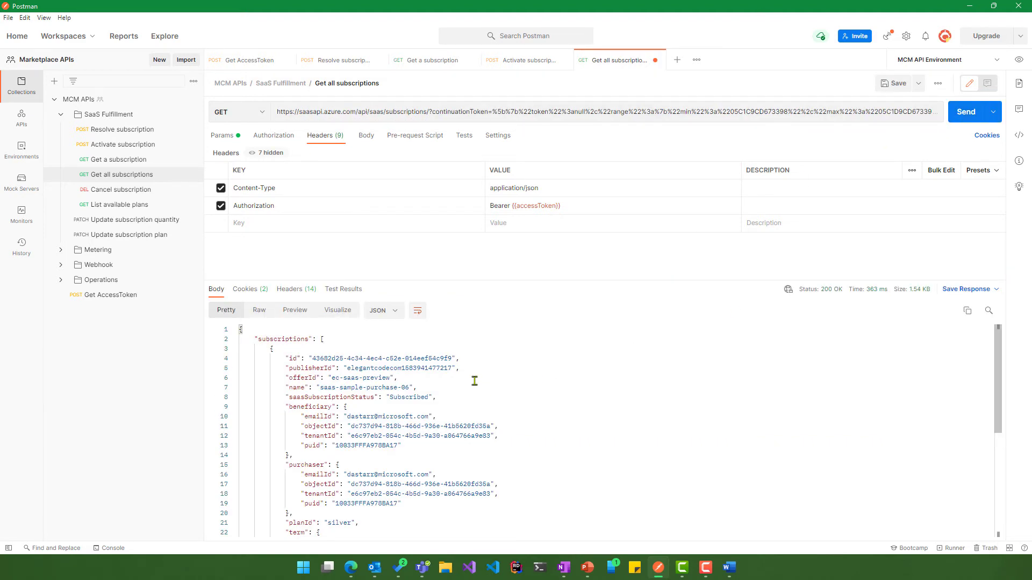
Check the name value of the subscription returned on the second page of results
click(345, 348)
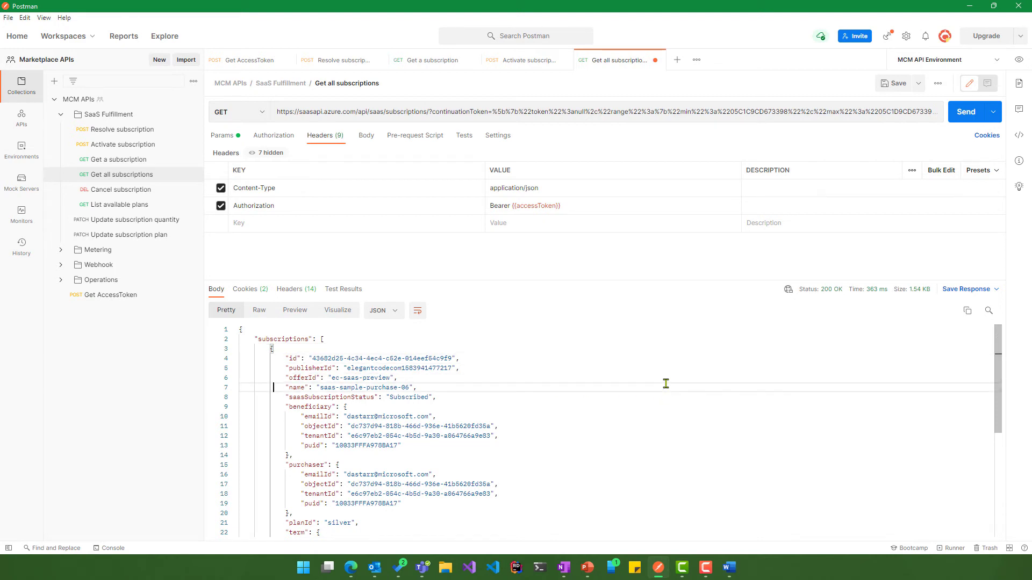
key(ctrl+shift+Right)
key(ctrl+shift+Right)
key(ctrl+shift+Right)
key(ctrl+shift+Right)
key(ctrl+shift+Right)
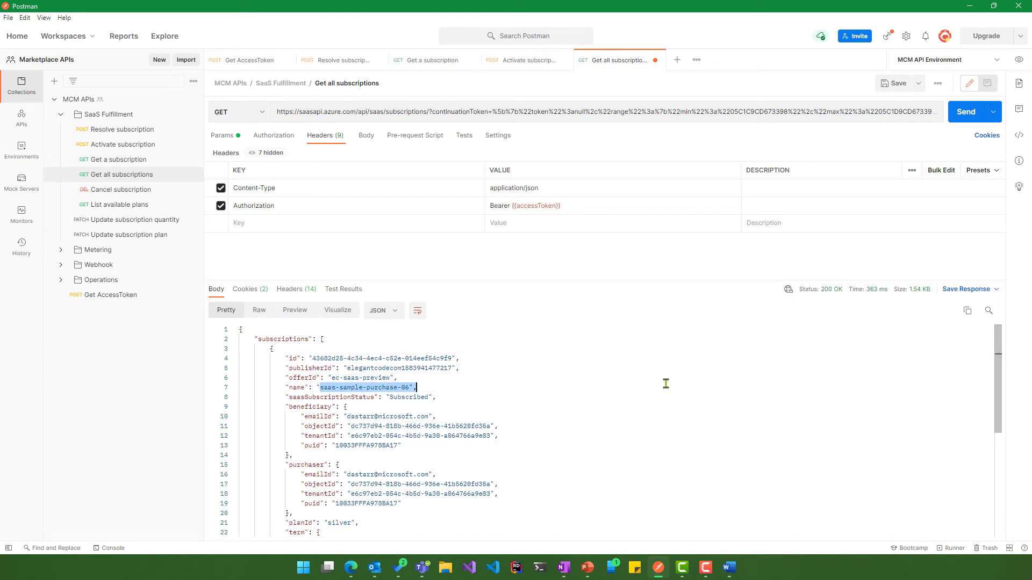
key(ctrl+shift+Left)
key(Up)
key(Up)
key(Up)
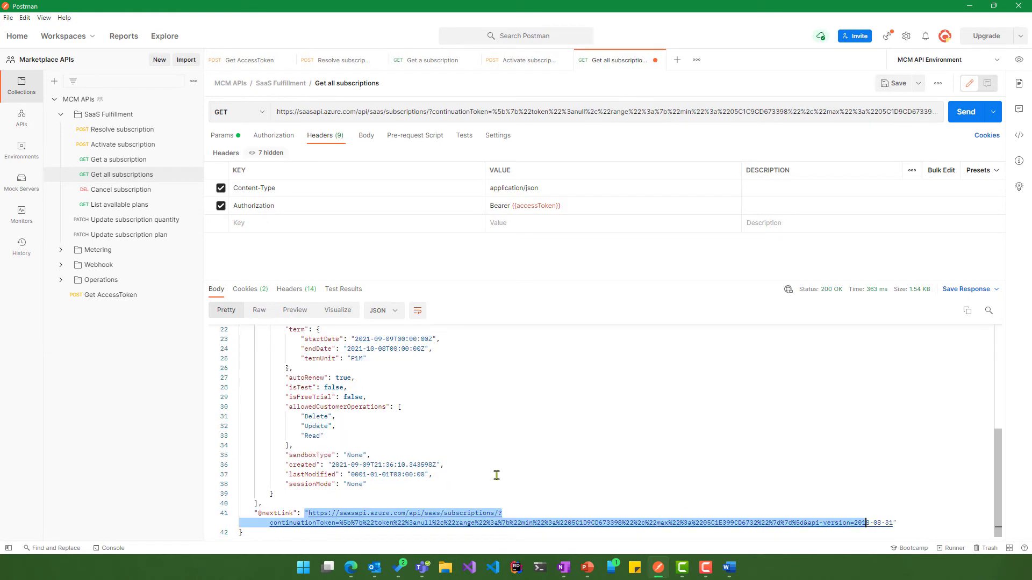
click(398, 497)
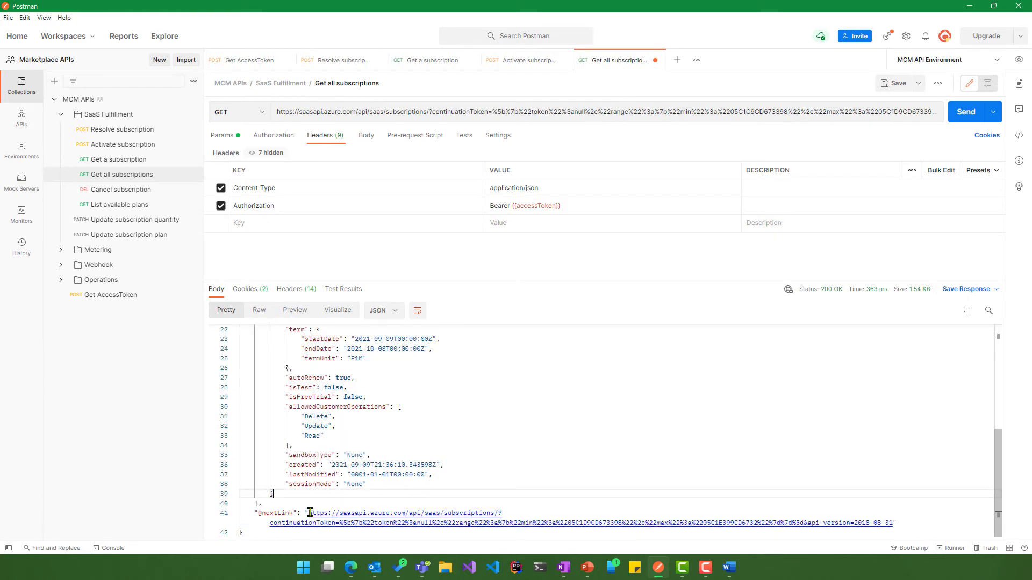
drag(307, 516, 893, 524)
key(ctrl+c)
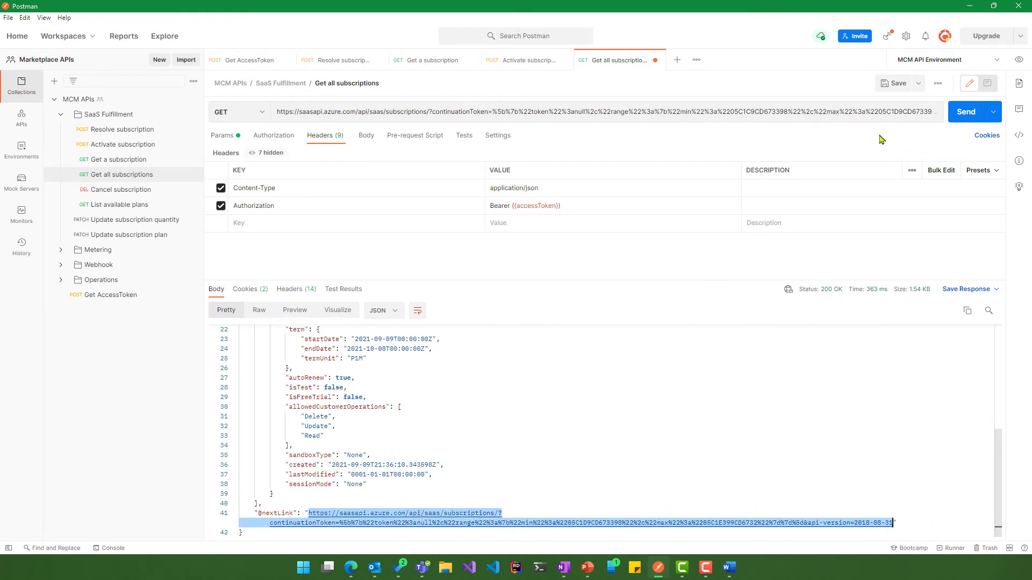
click(863, 112)
key(ctrl+a)
key(ctrl+v)
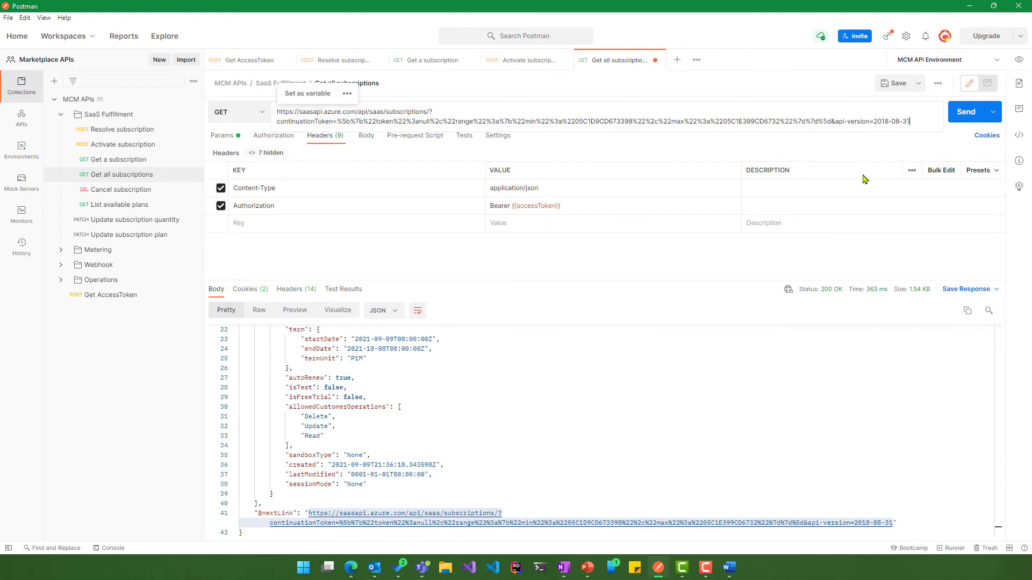
click(960, 113)
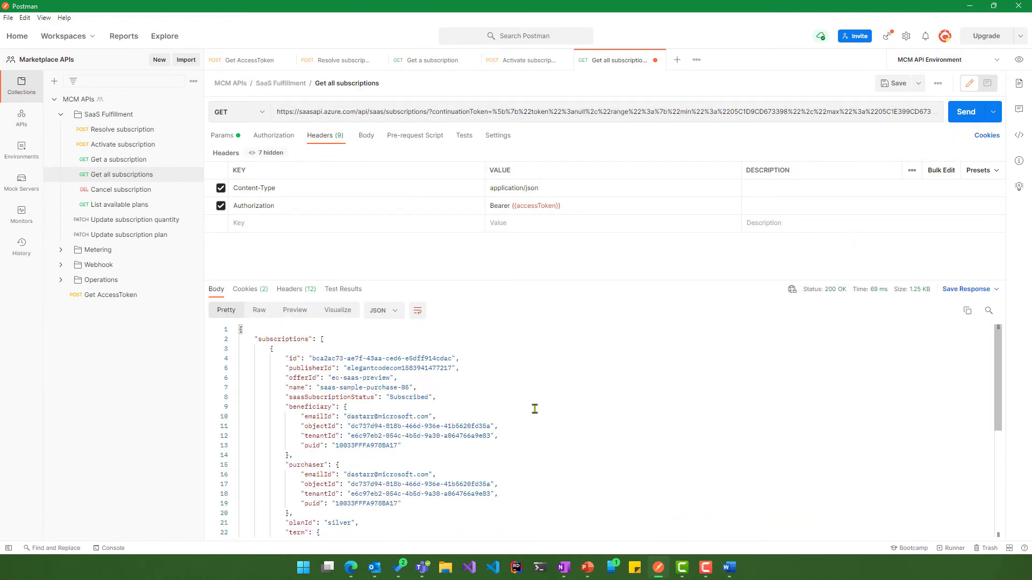
scroll(534, 408, down, 1)
scroll(535, 409, down, 3)
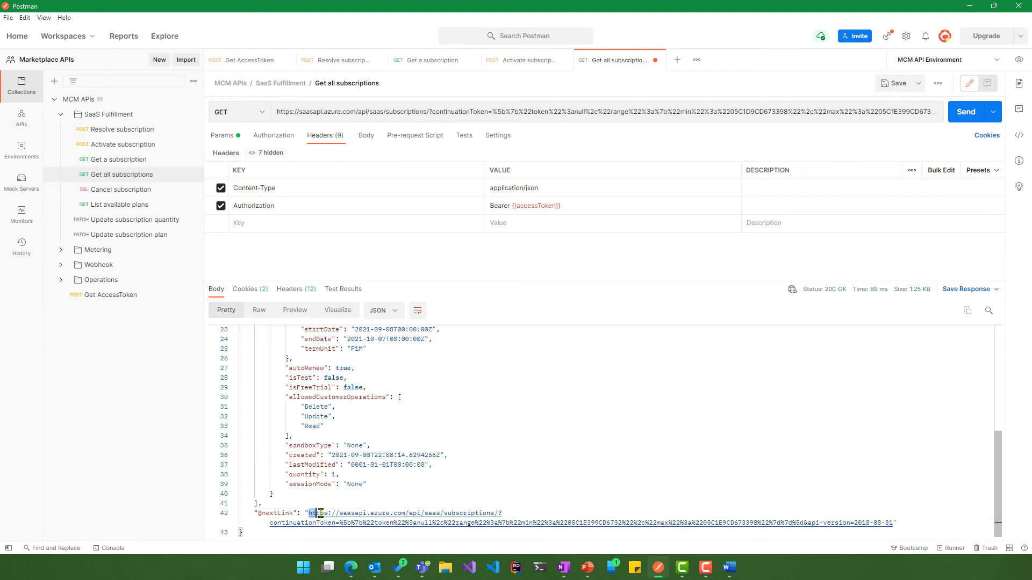
drag(307, 514, 893, 523)
key(ctrl+c)
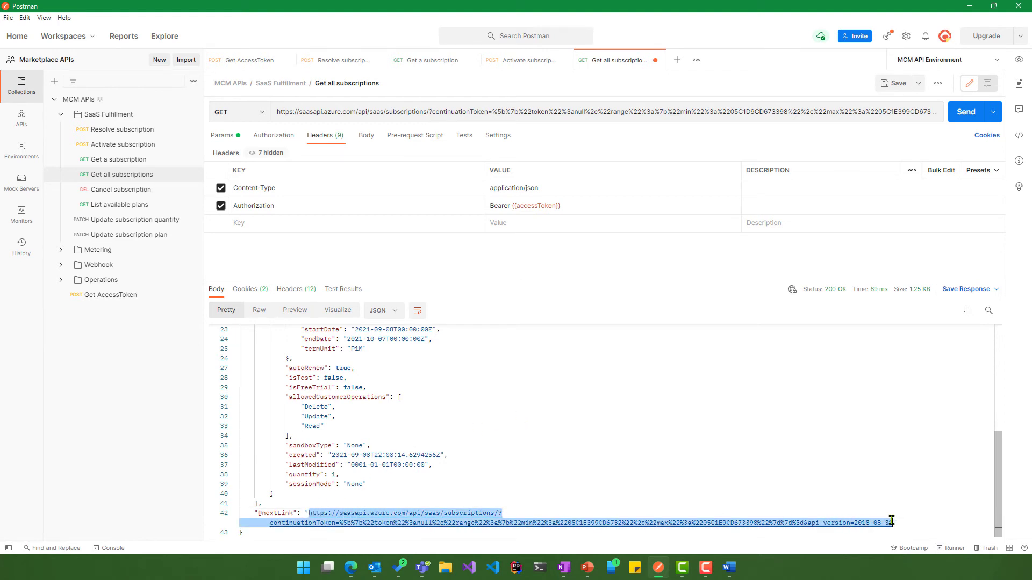
click(595, 111)
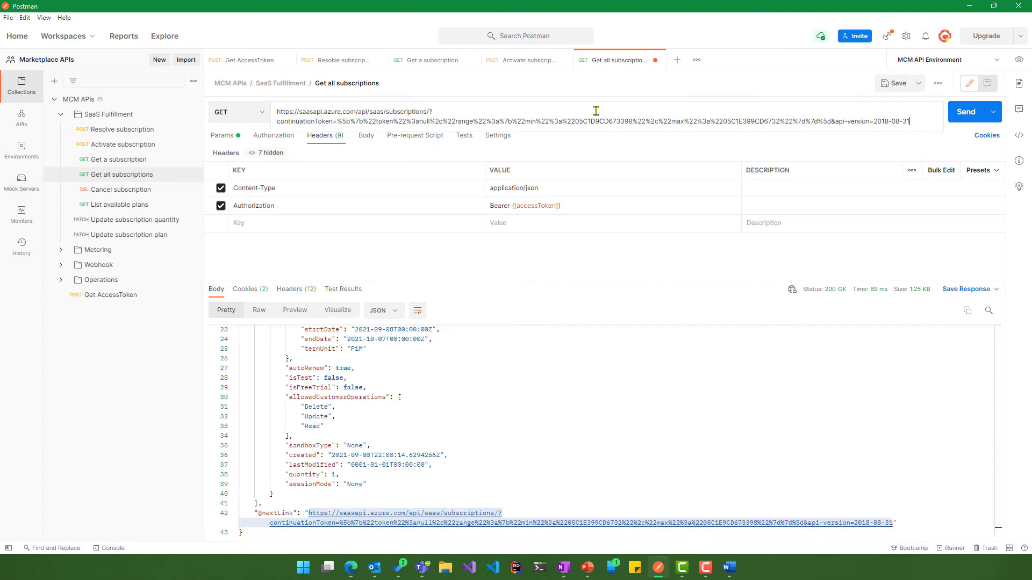
key(ctrl+a)
key(ctrl+v)
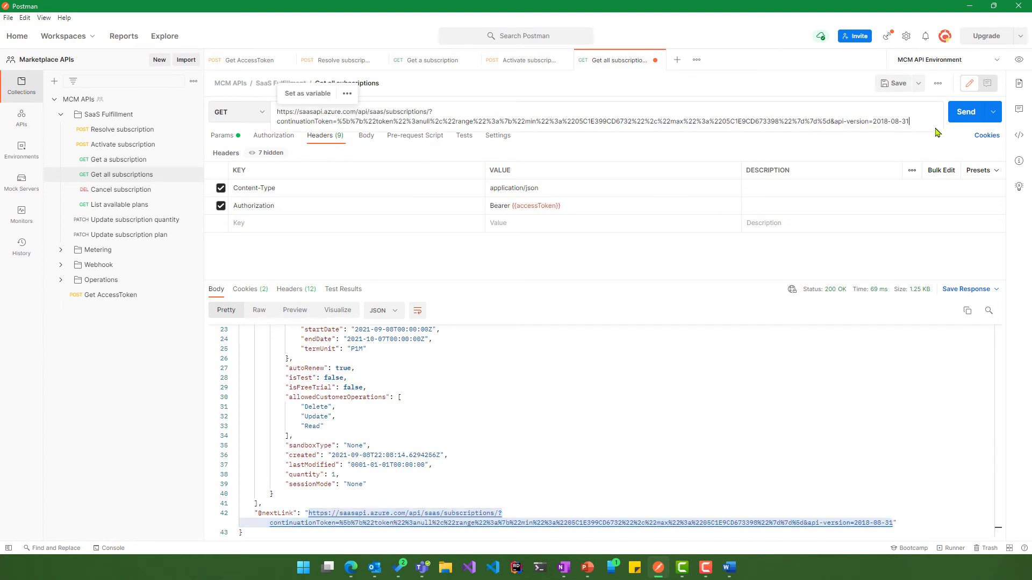
click(965, 114)
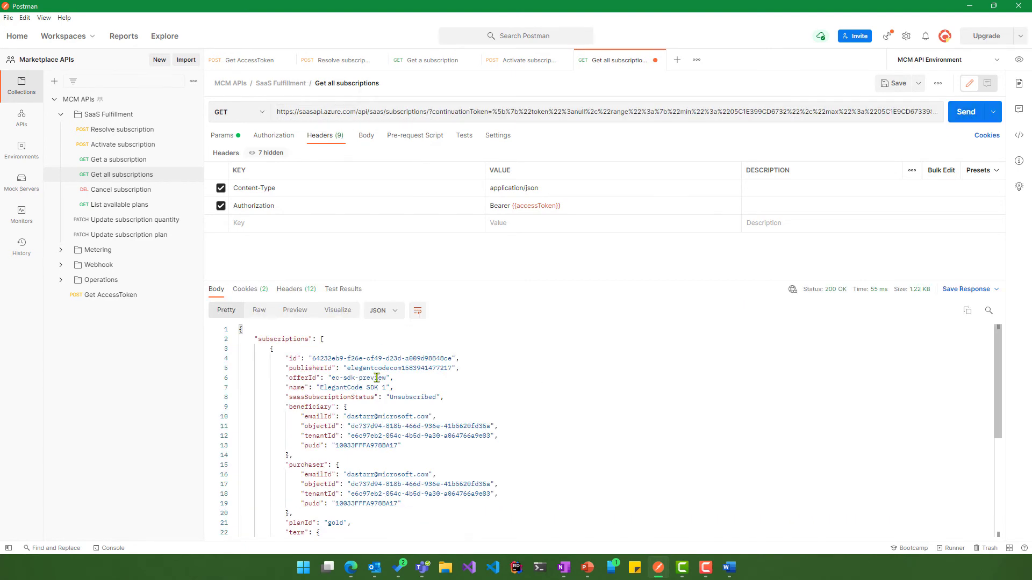
scroll(376, 379, down, 2)
scroll(377, 379, down, 3)
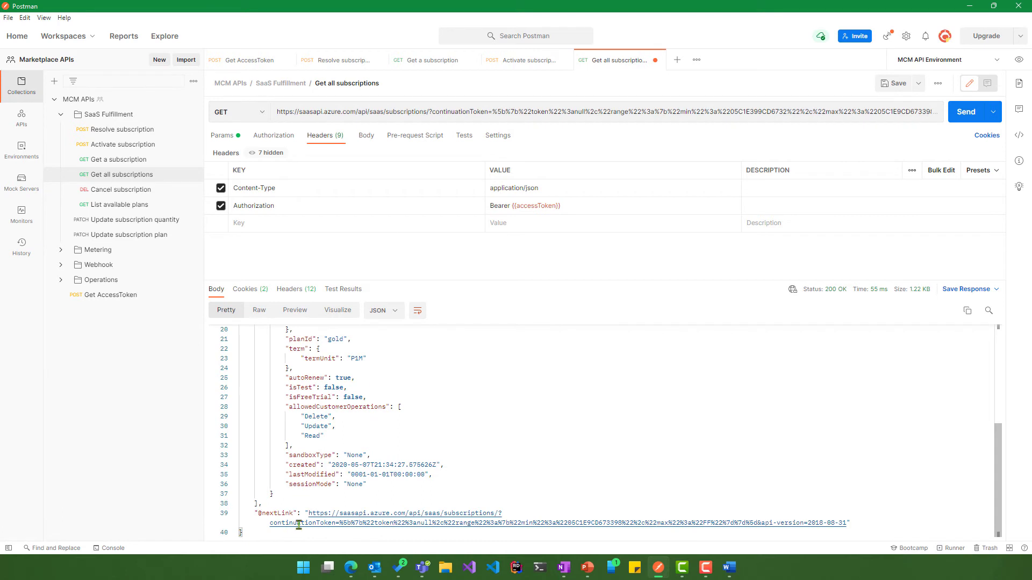
drag(309, 513, 847, 523)
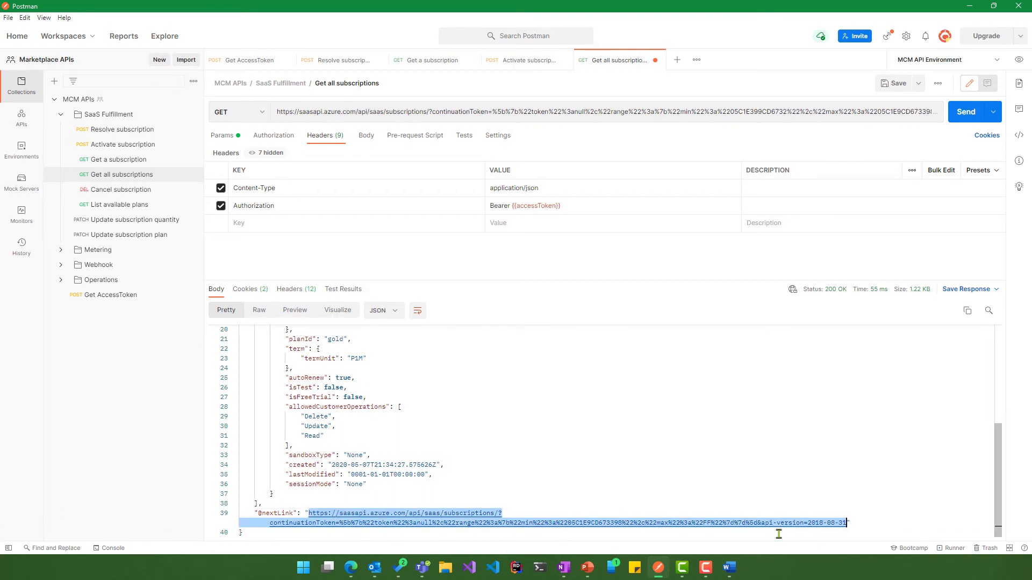
key(ctrl+c)
click(627, 112)
key(ctrl+a)
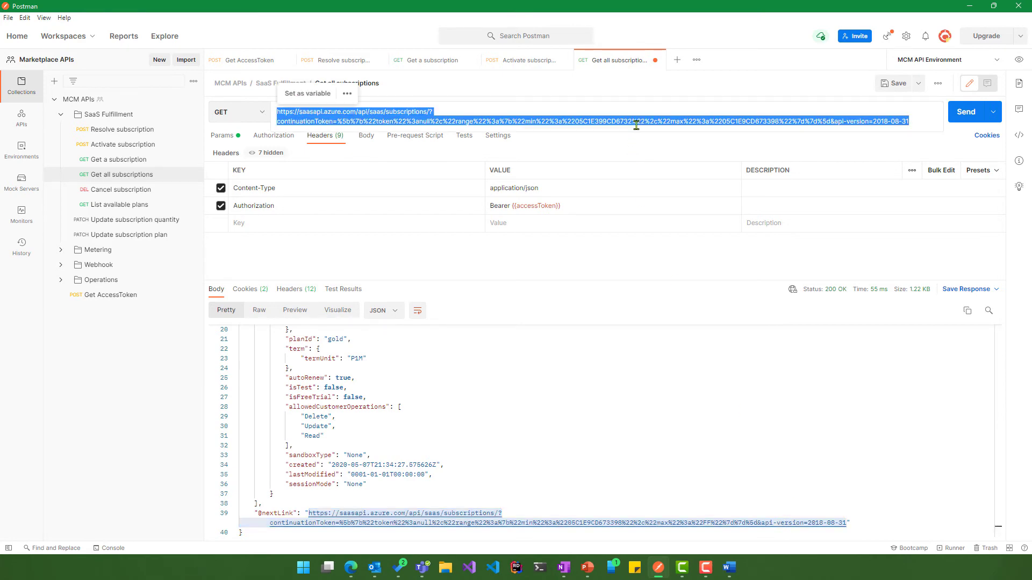
key(ctrl+v)
click(961, 115)
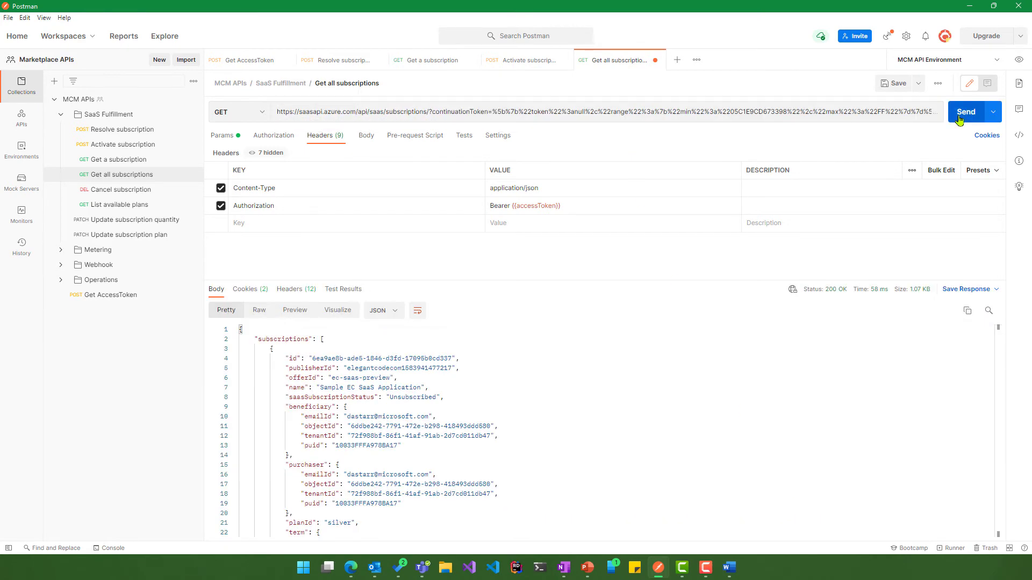
scroll(611, 442, down, 5)
scroll(611, 442, up, 5)
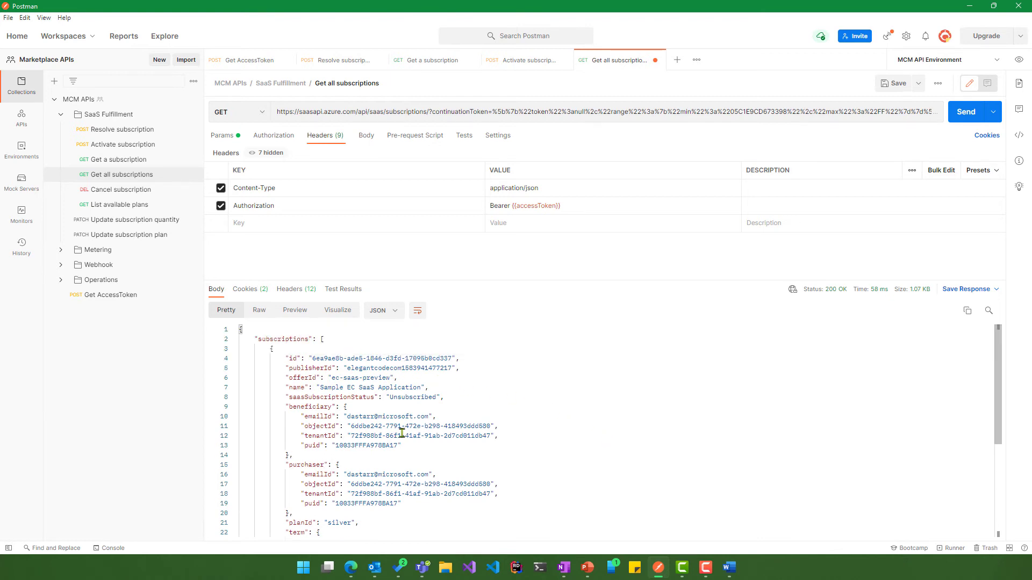
scroll(409, 455, down, 1)
scroll(408, 455, down, 2)
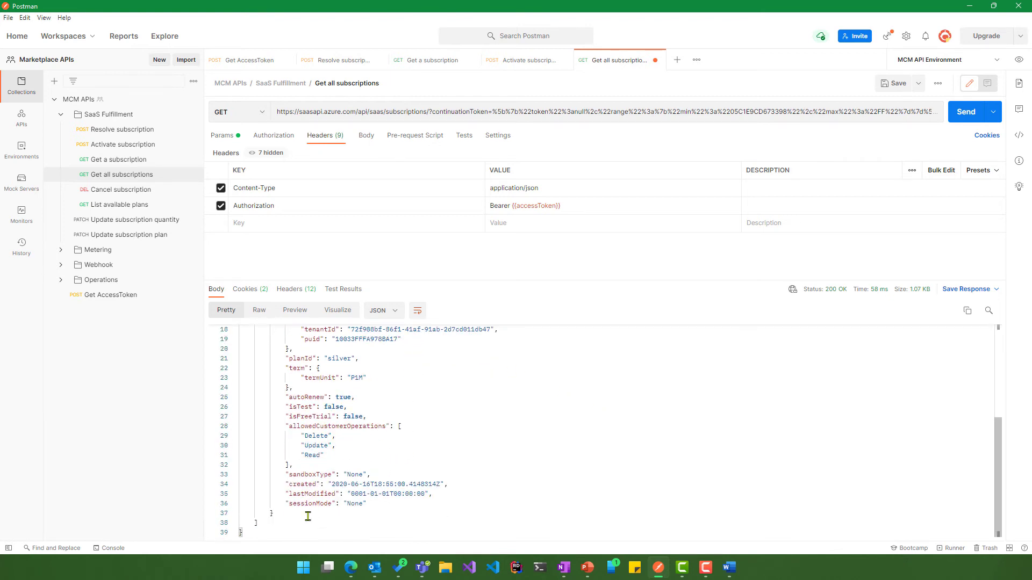
click(269, 525)
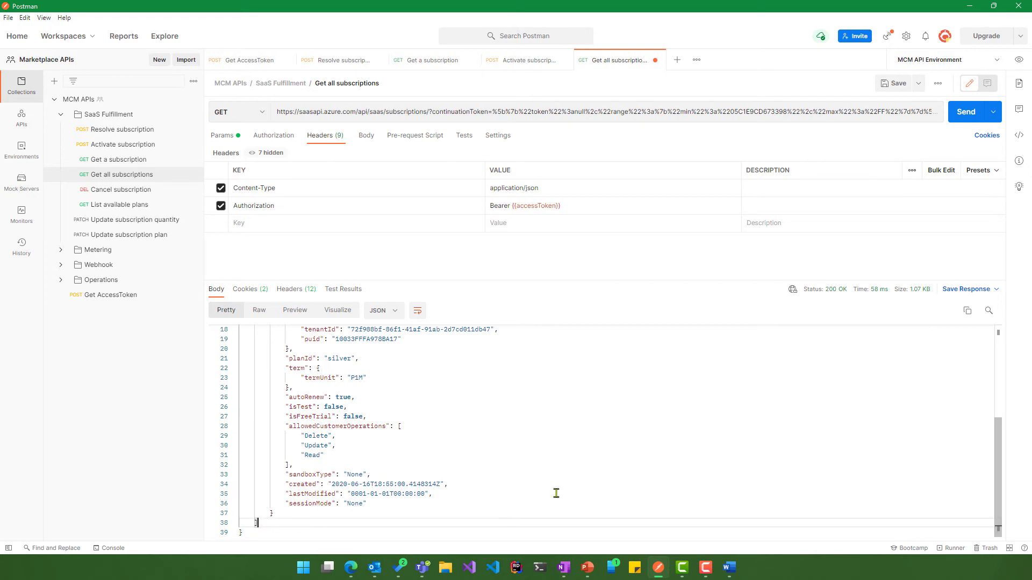
scroll(556, 492, up, 2)
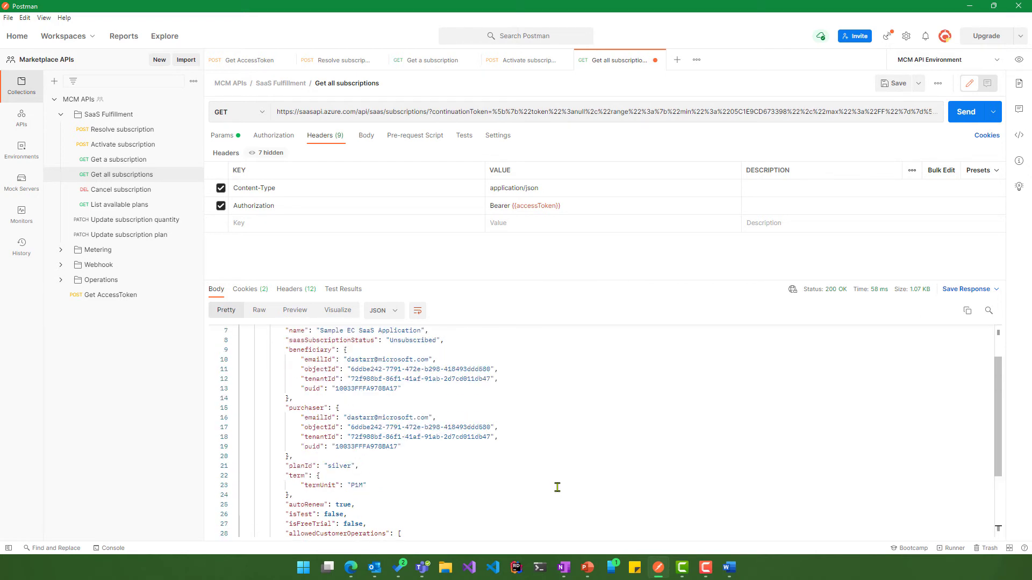
Open the List available plans request, check the listAvailablePlans part of its URL, and send it
click(140, 207)
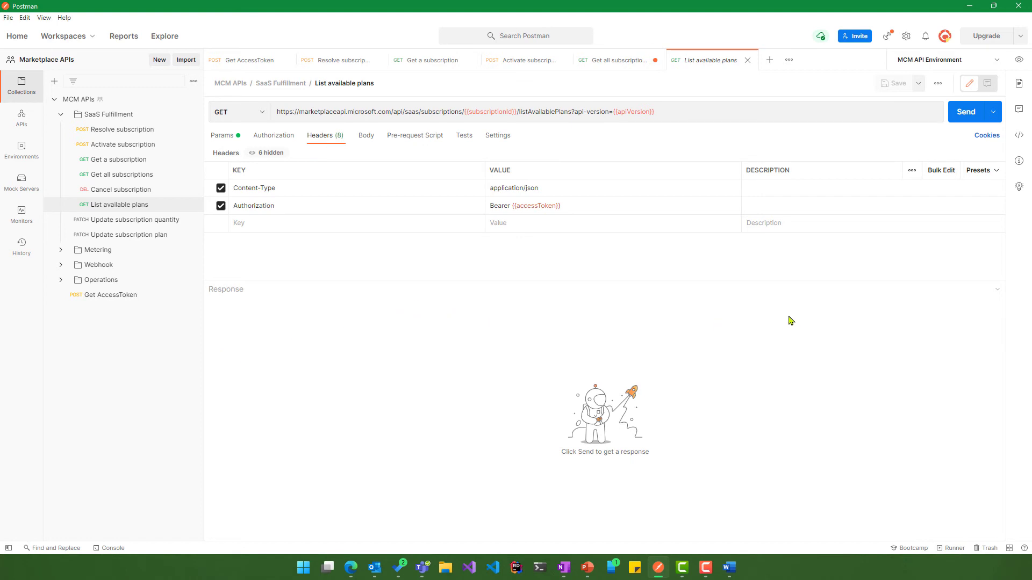
double_click(531, 112)
click(632, 329)
click(967, 119)
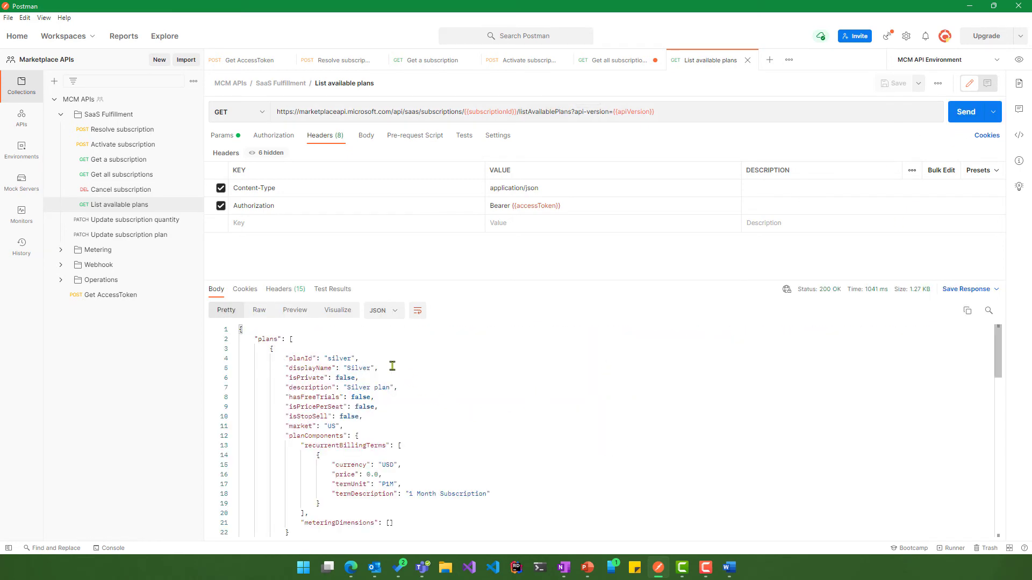
Collapse the silver, gold, platinum and private plan objects one by one in the plans response
click(394, 339)
click(410, 358)
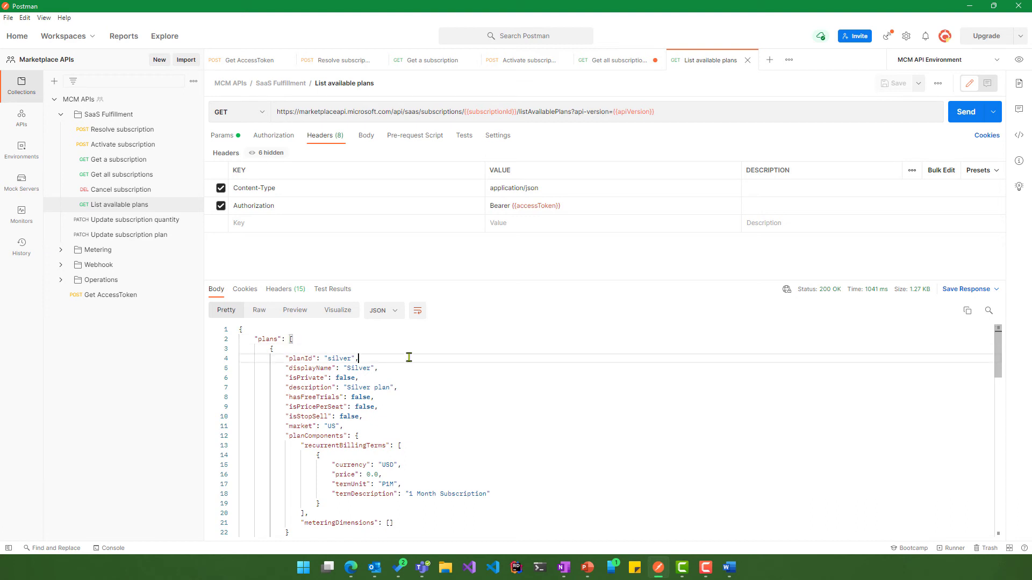
click(551, 346)
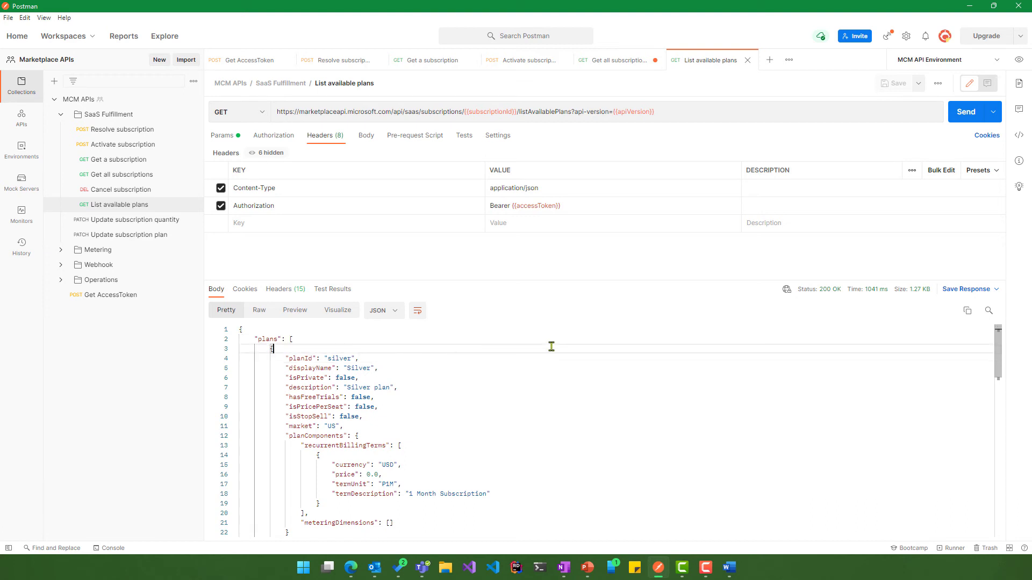
key(ctrl+shift+bracketleft)
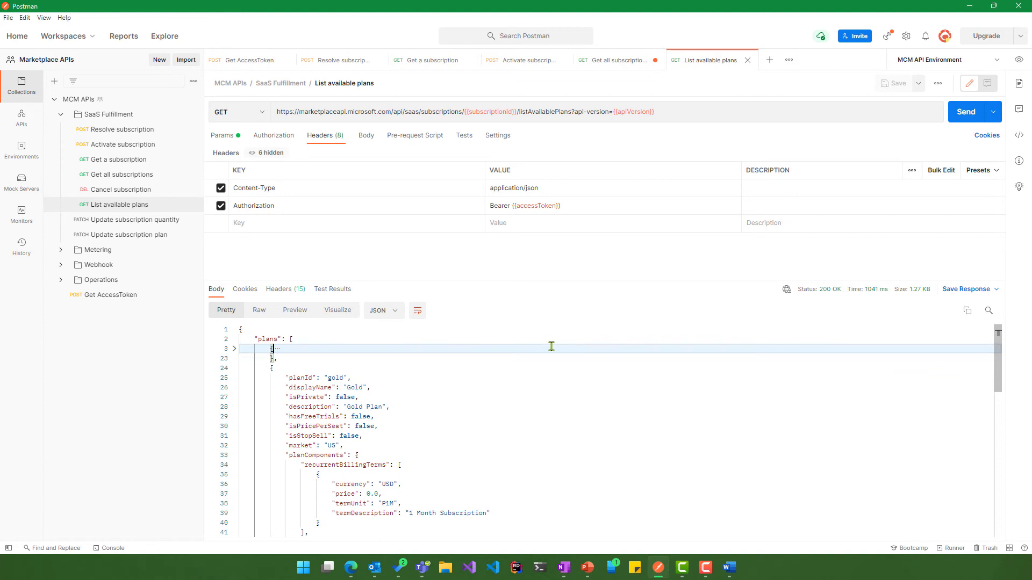
key(Down)
key(Down)
key(ctrl+shift+bracketleft)
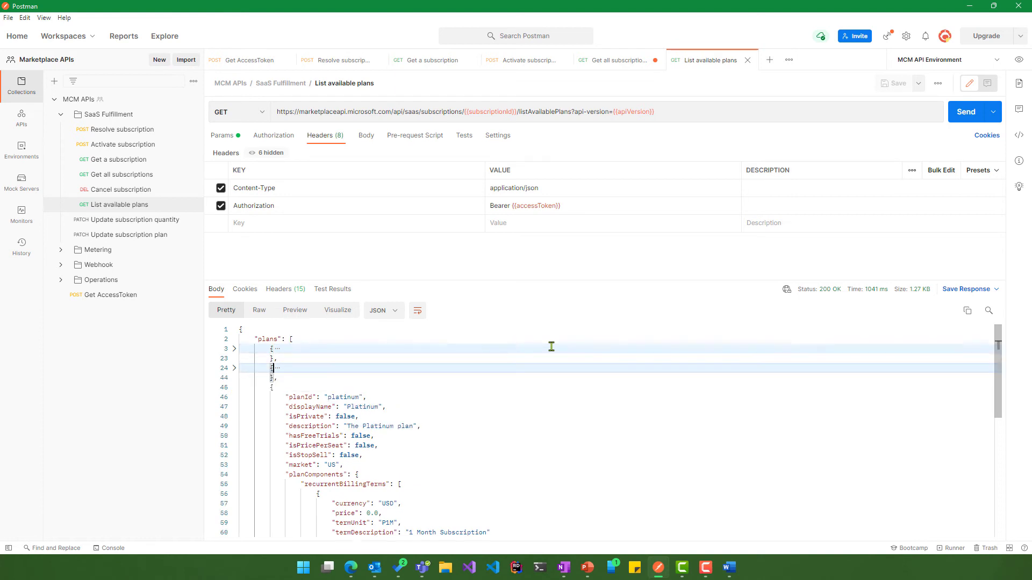
key(Down)
key(Down)
key(ctrl+shift+bracketleft)
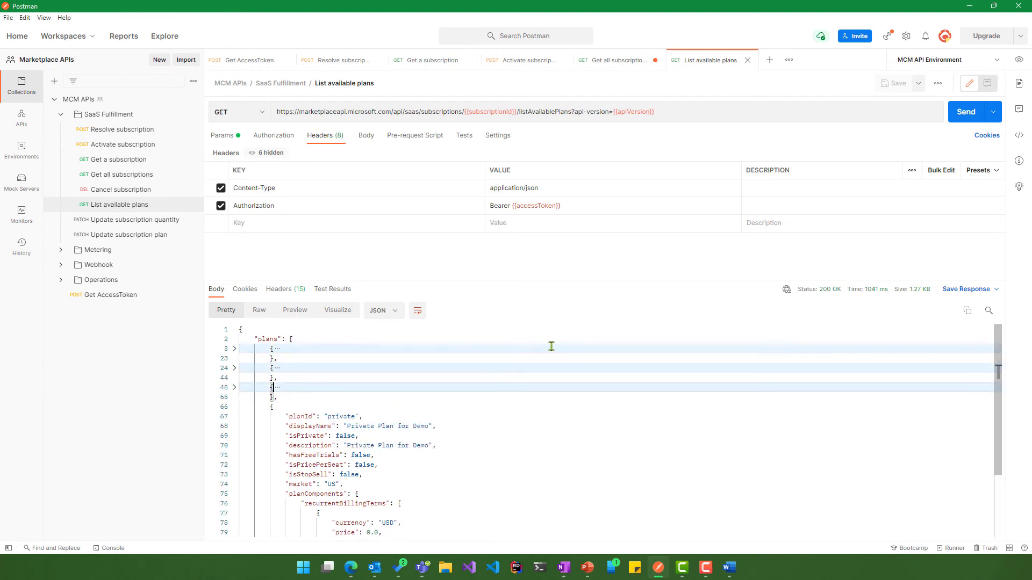
key(Down)
key(Down)
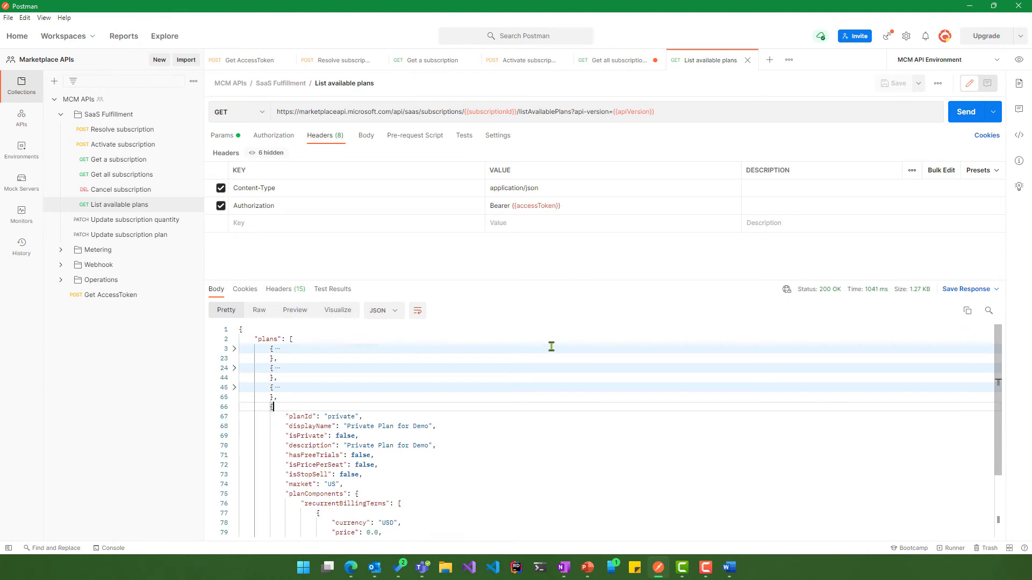
key(ctrl+shift+bracketleft)
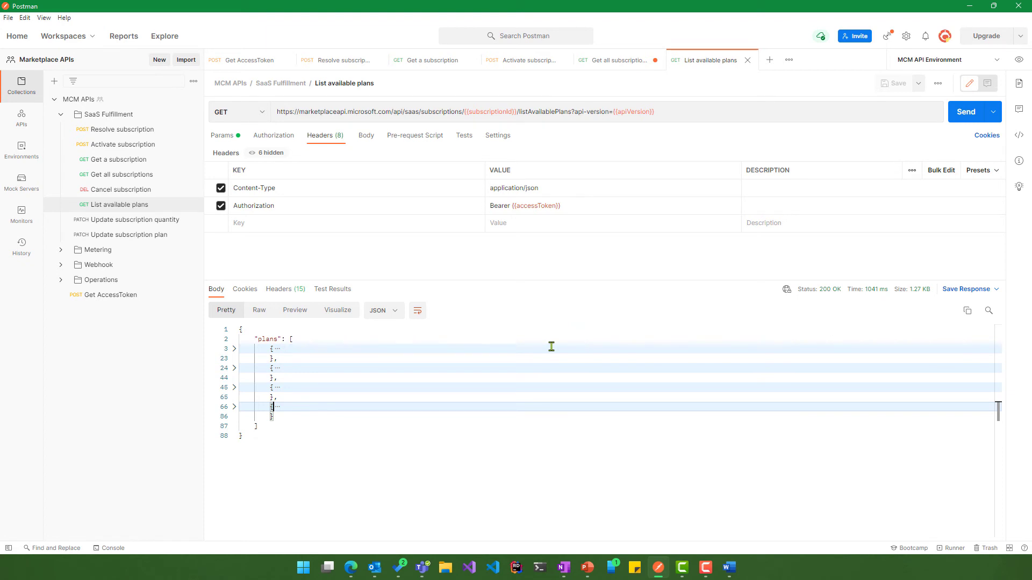
Switch to the Azure portal in the browser, check the plan of saas-sample-purchase-06 and reload its page
key(alt+Tab)
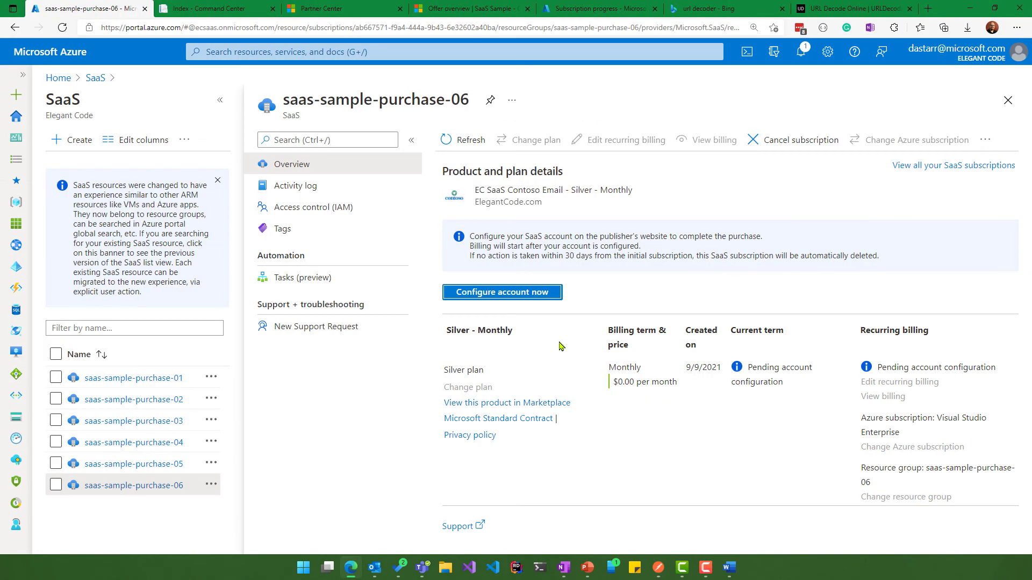
drag(495, 370, 431, 370)
click(538, 379)
key(F5)
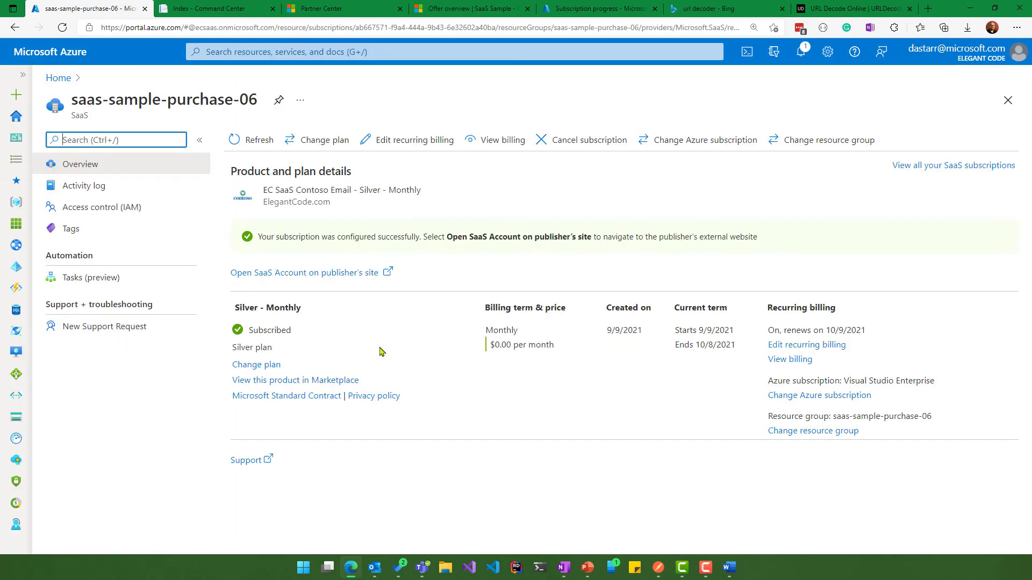
Change the plan of saas-sample-purchase-06 to Gold and submit the change
click(269, 370)
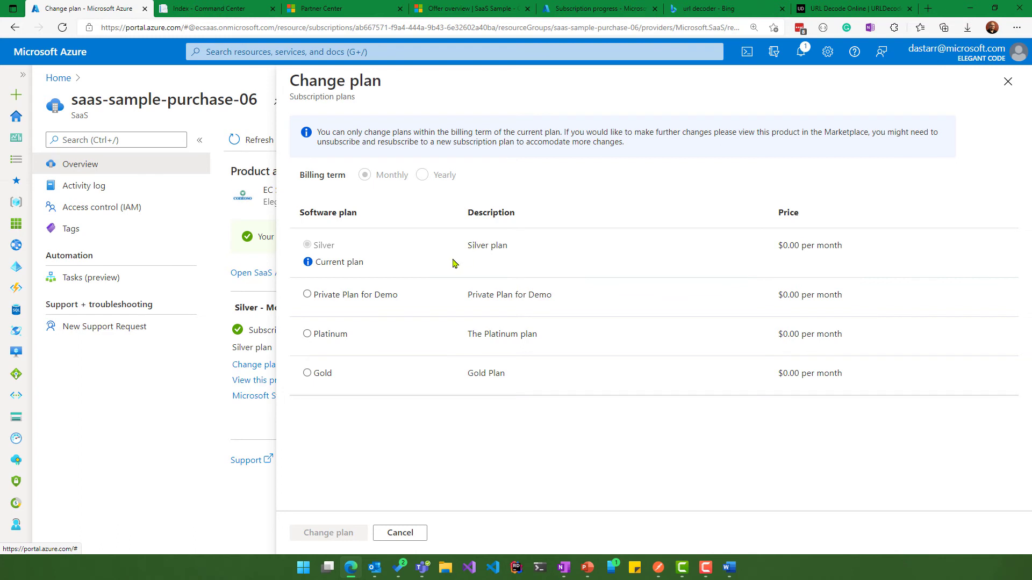
click(307, 373)
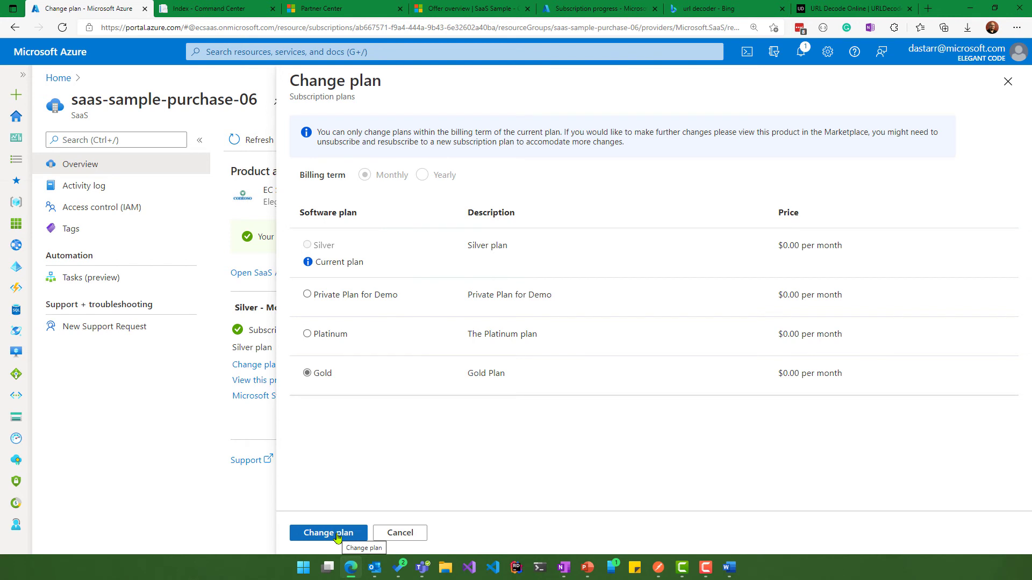
click(329, 532)
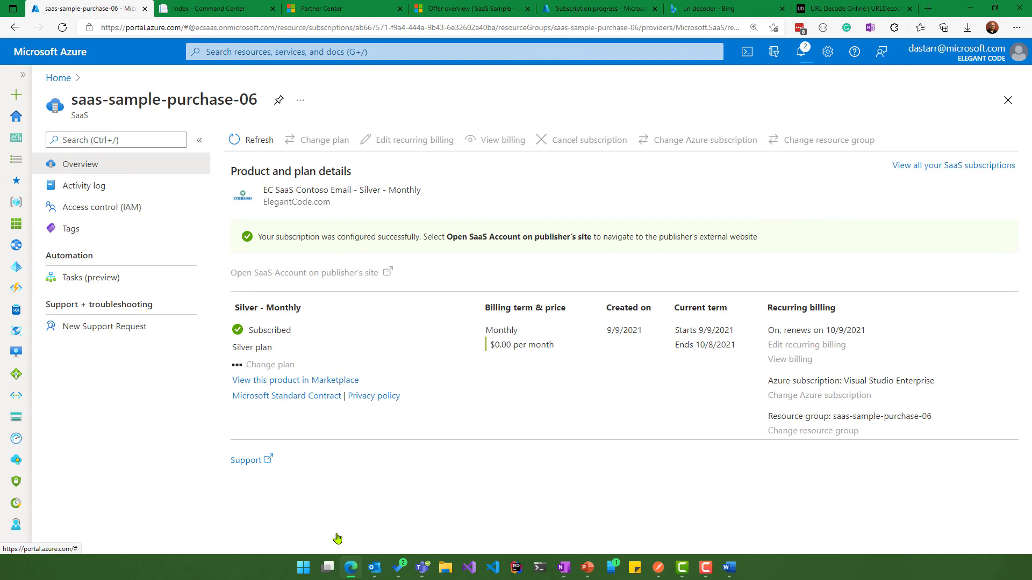
Switch back to Postman, send the Get outstanding subscription operations request from the Operations folder, and check the planId in its response
key(alt+Tab)
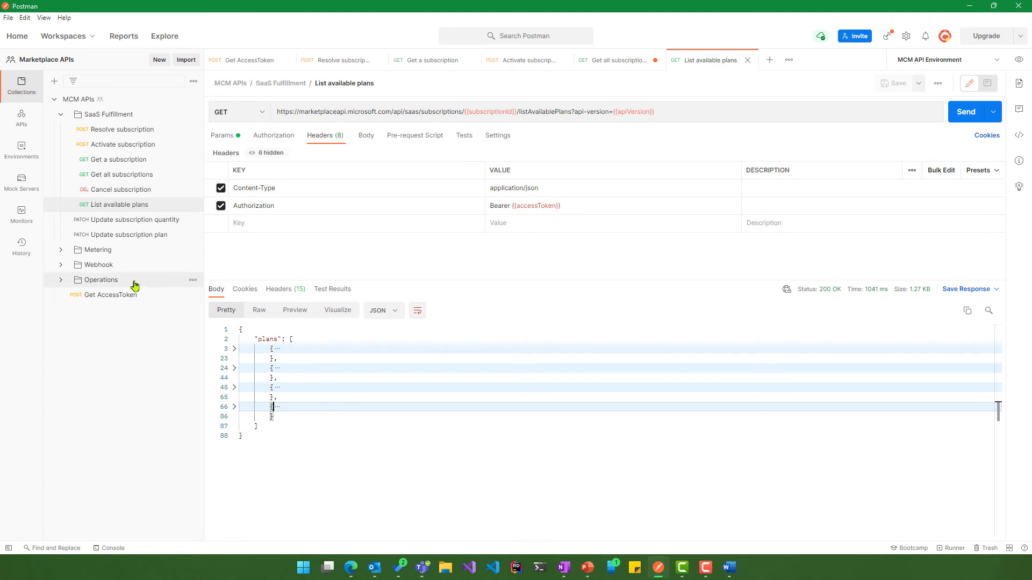
click(85, 280)
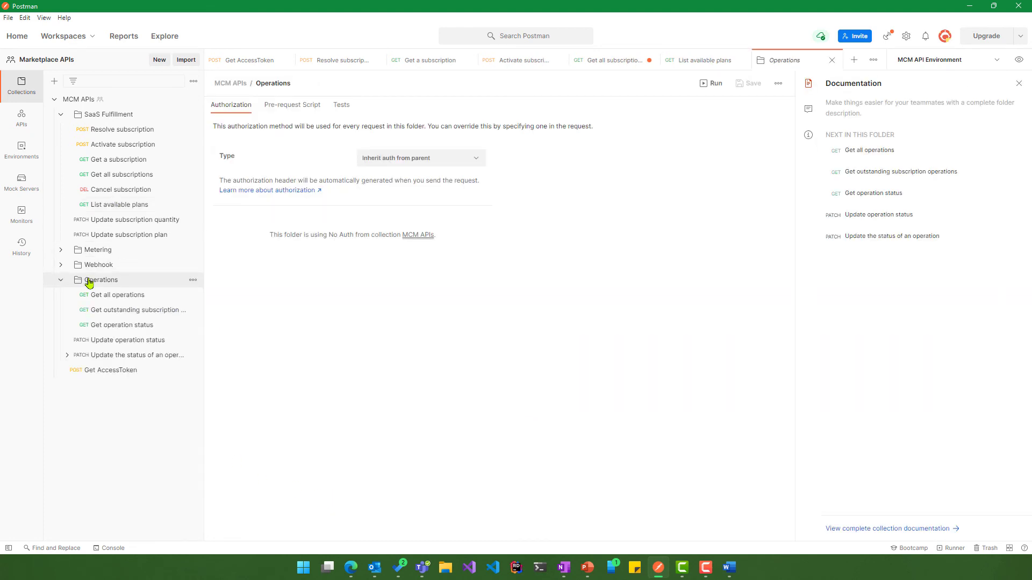
click(144, 314)
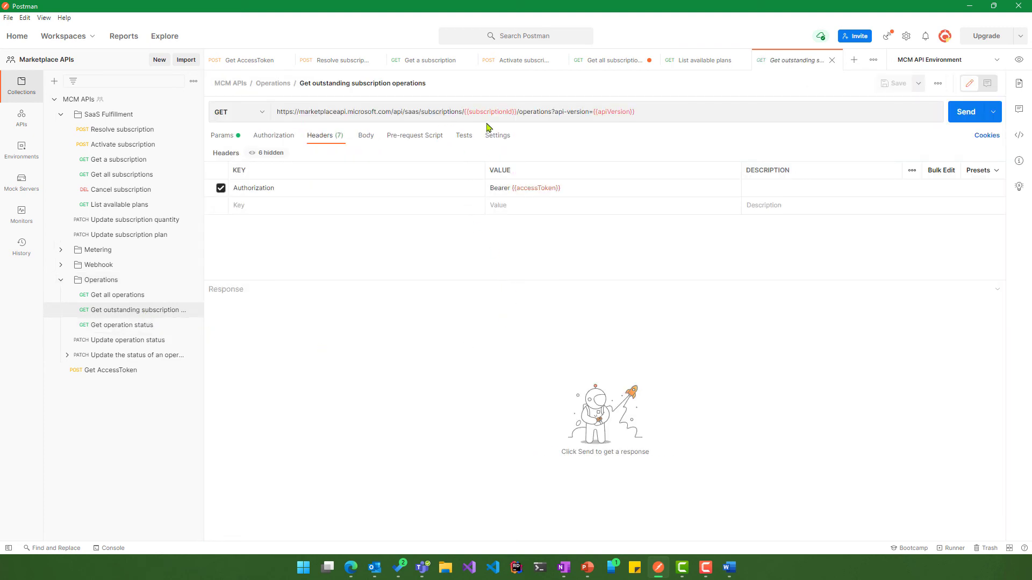
double_click(540, 112)
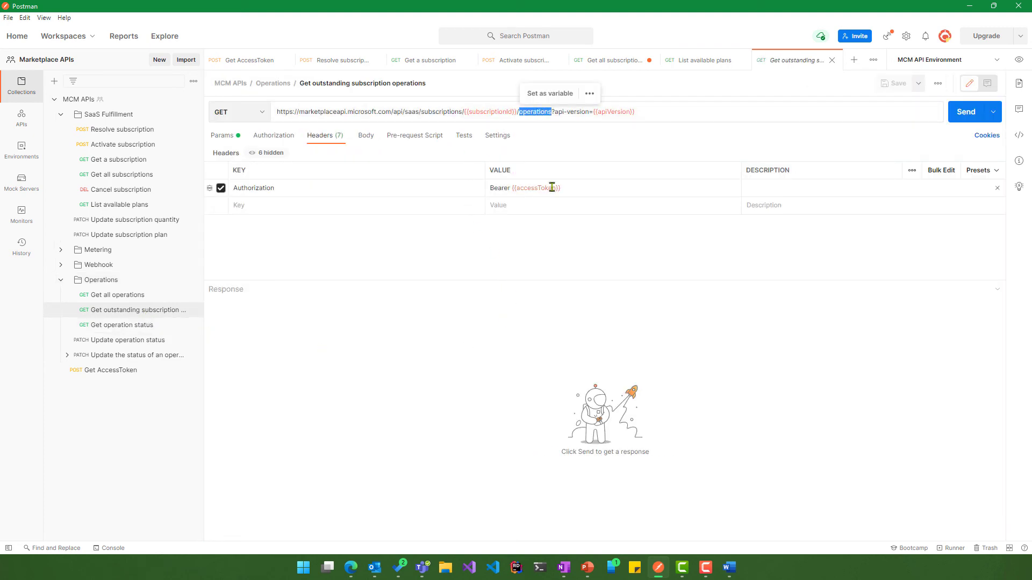
click(557, 142)
click(975, 115)
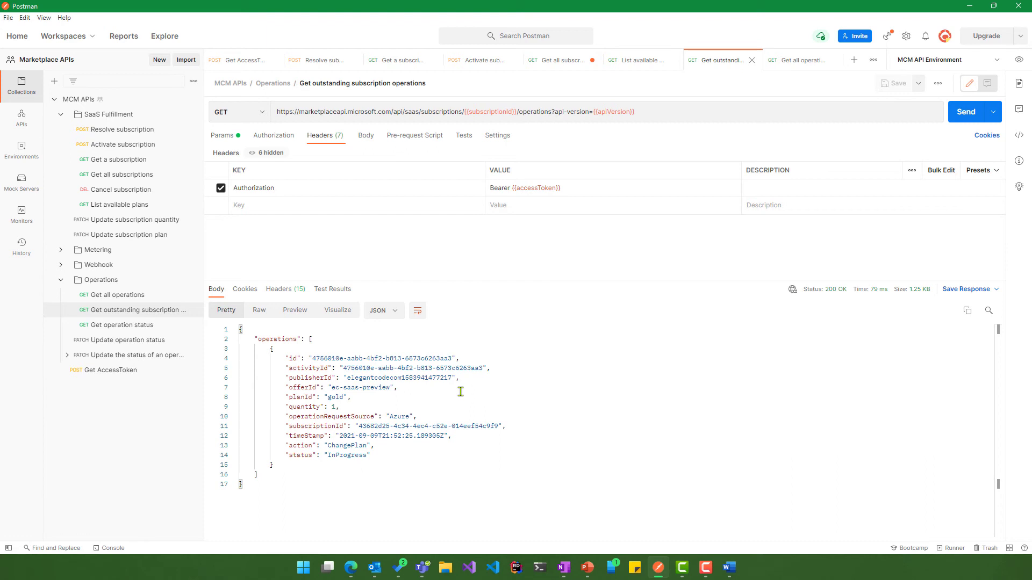
double_click(334, 397)
click(348, 397)
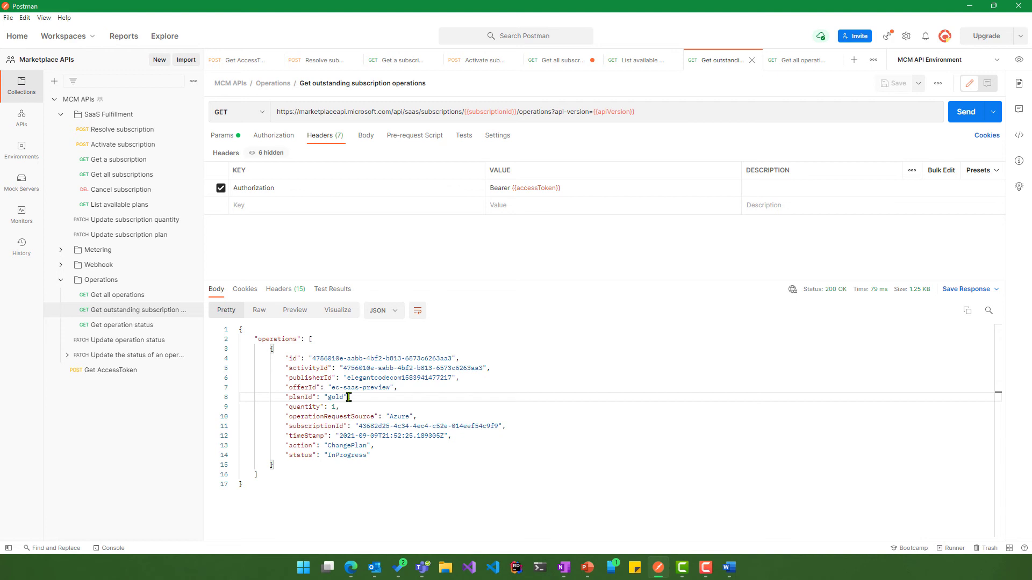
Check the status value in the Update operation status body, and copy the operation id from the outstanding subscription operations response
click(143, 345)
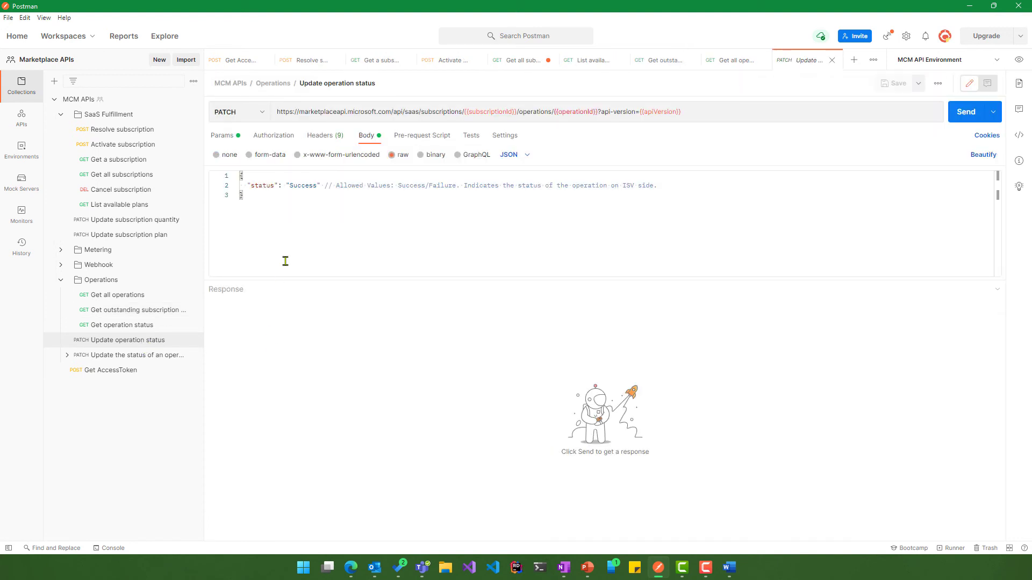
double_click(302, 185)
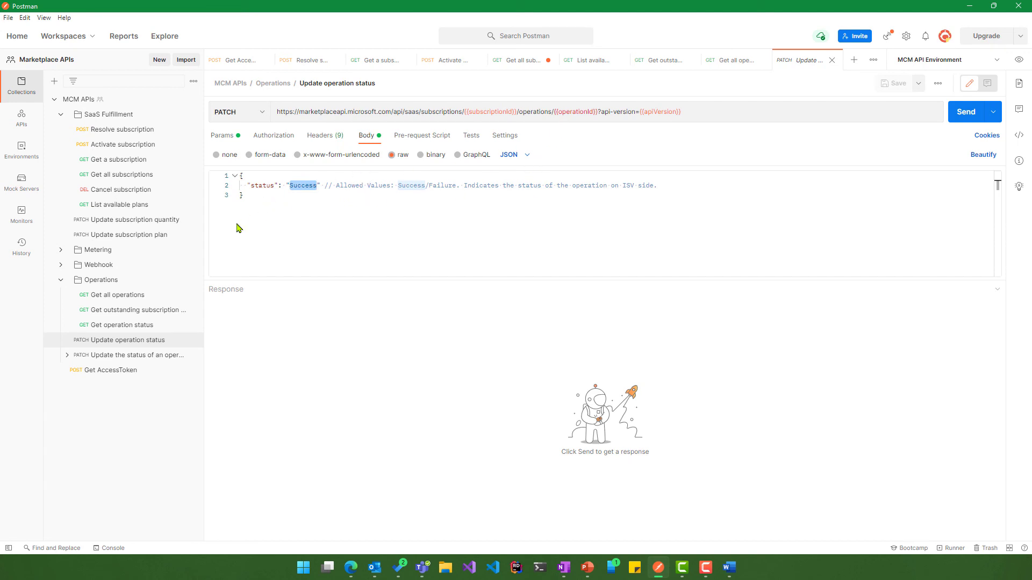
click(121, 311)
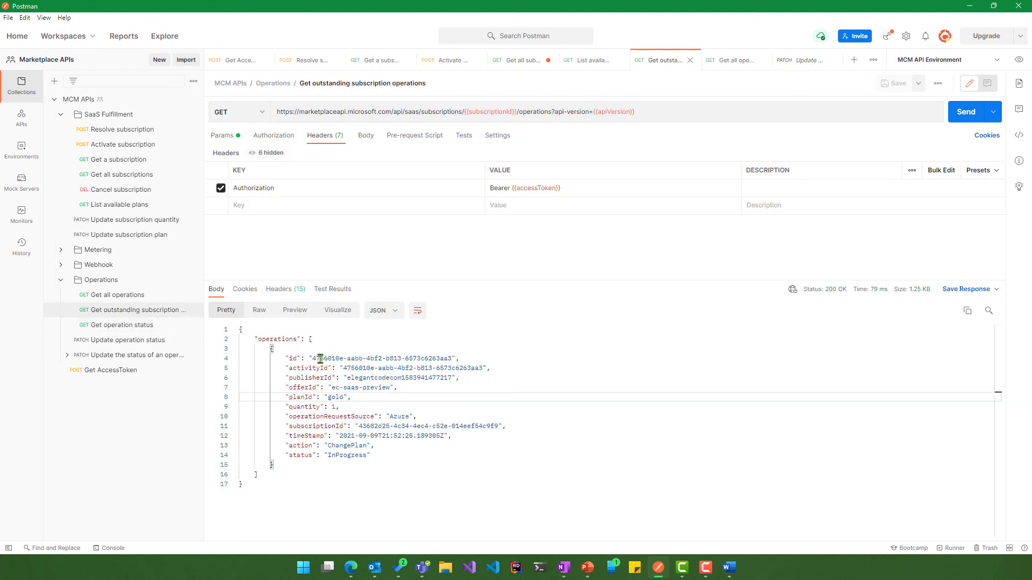
drag(312, 359, 452, 360)
key(ctrl+c)
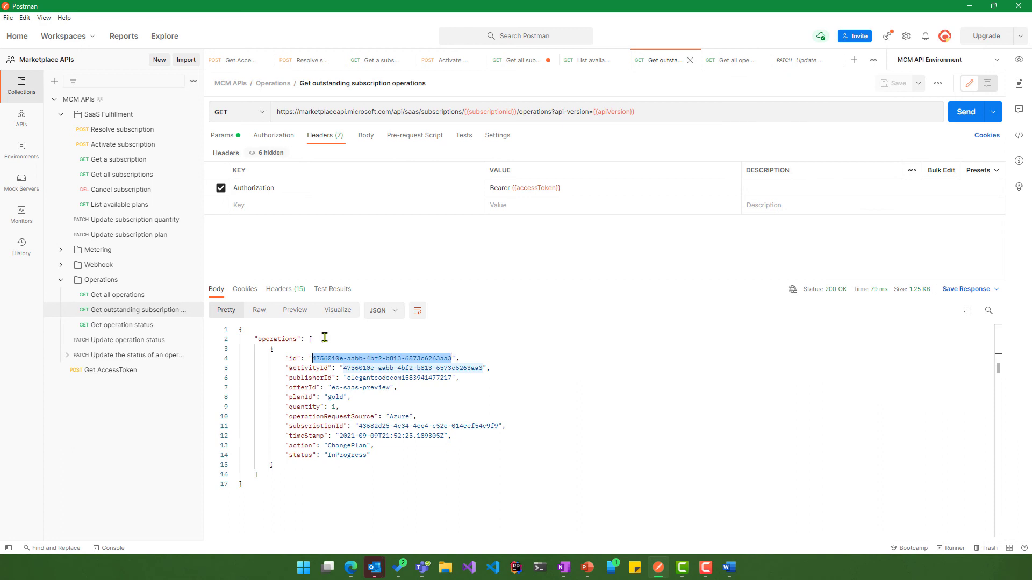
Replace {{operationId}} in the Update operation status URL with the copied operation id and send the request with status Success
click(154, 340)
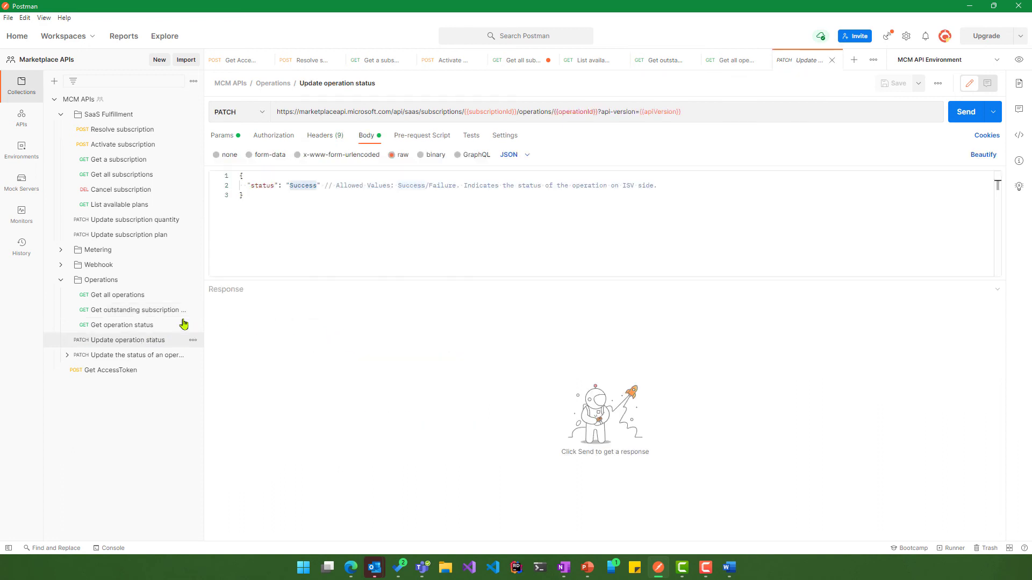
click(557, 111)
key(ctrl+shift+Right)
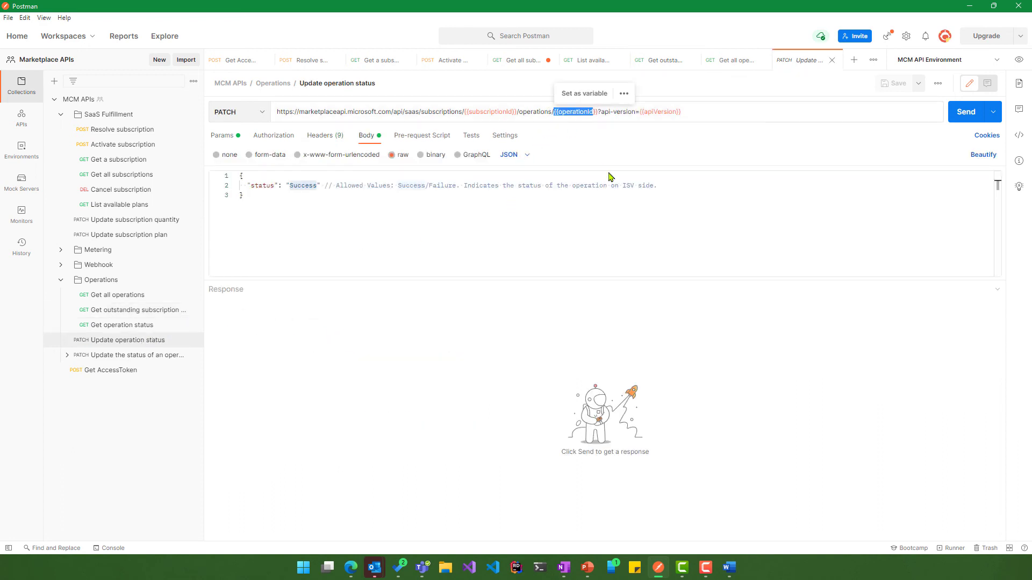
key(shift+Right)
key(shift+Right)
key(ctrl+v)
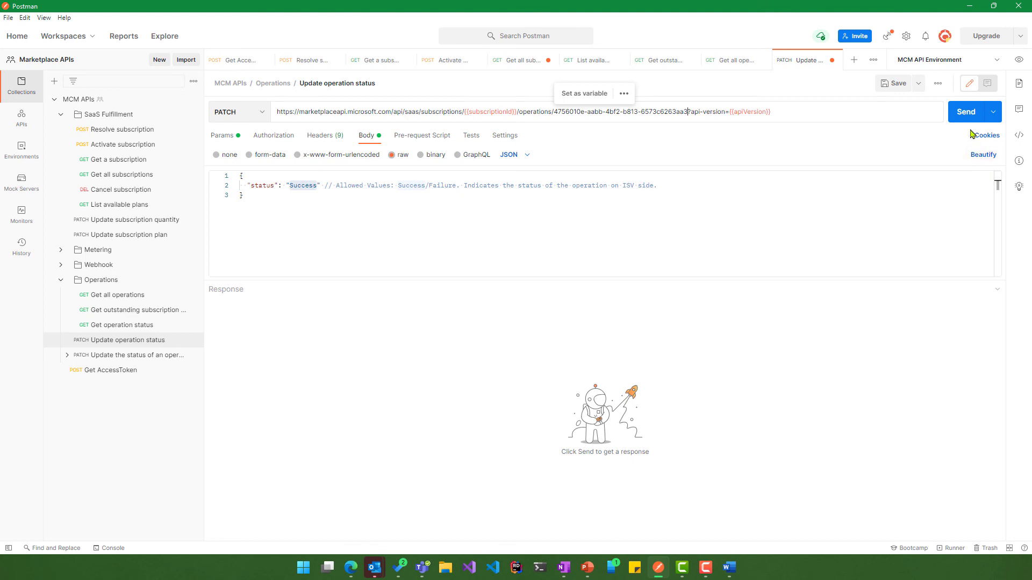
click(968, 111)
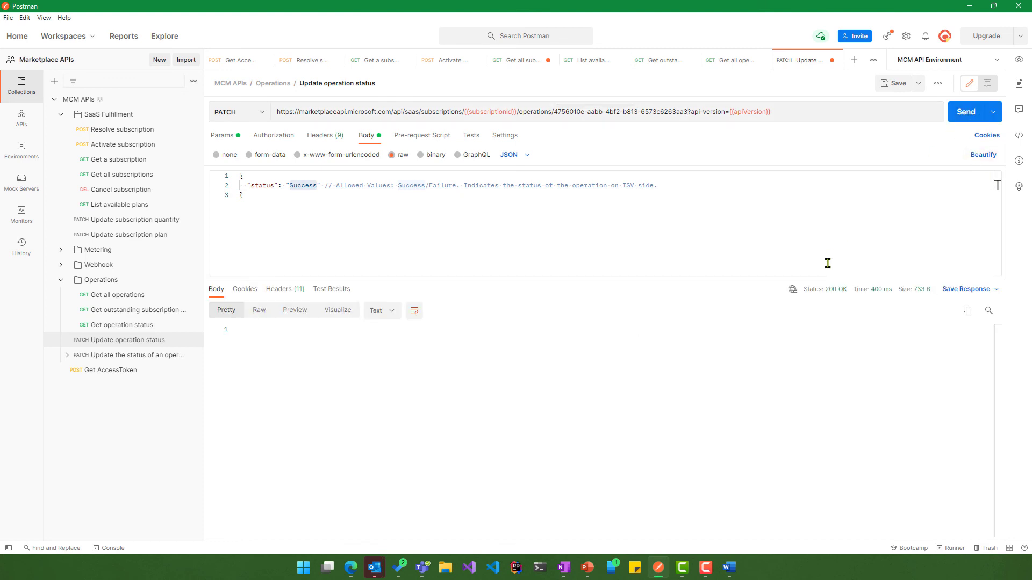
Resend the Get all operations and Get outstanding subscription operations requests to check for remaining operations
click(134, 299)
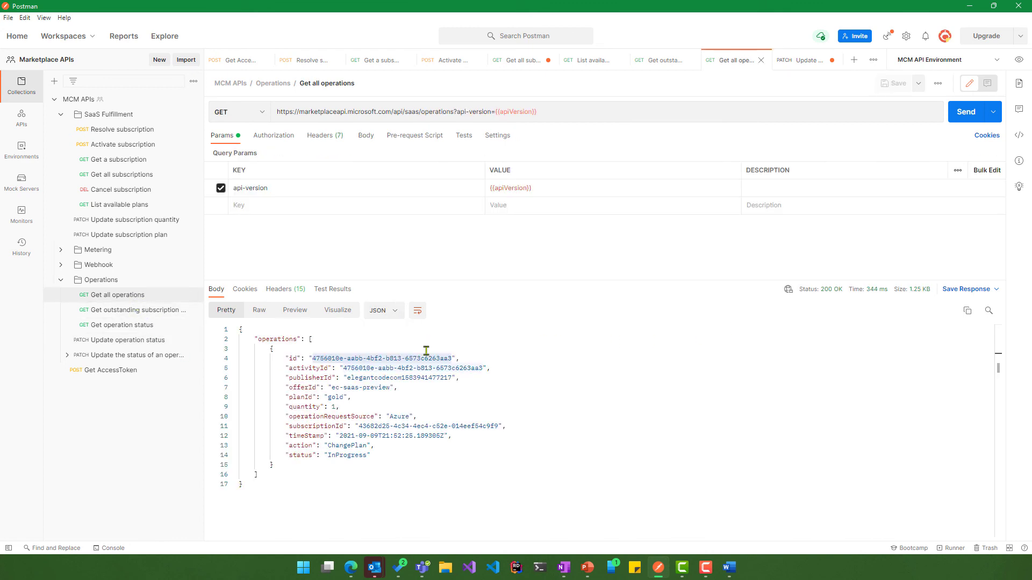
click(328, 367)
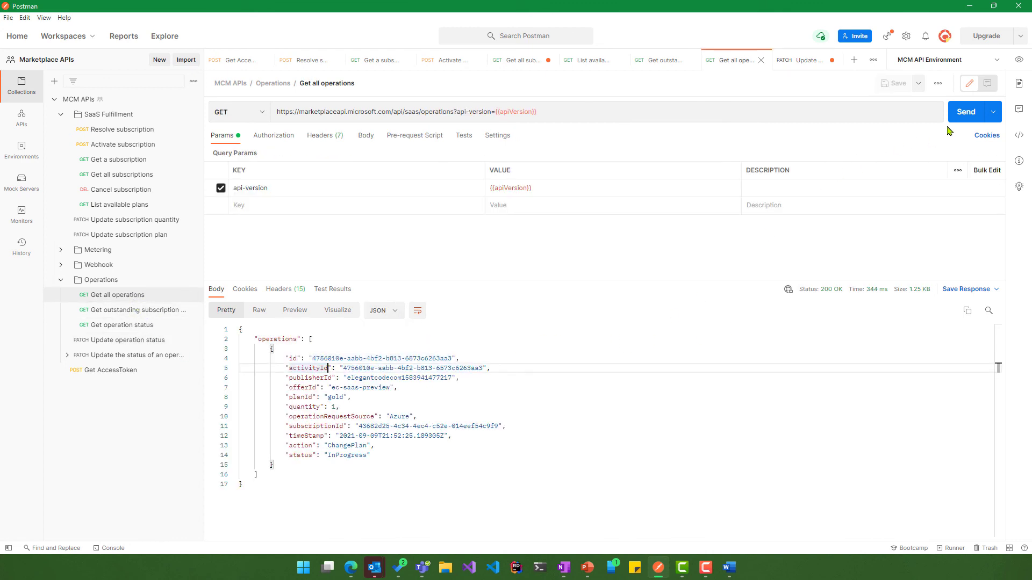
click(960, 115)
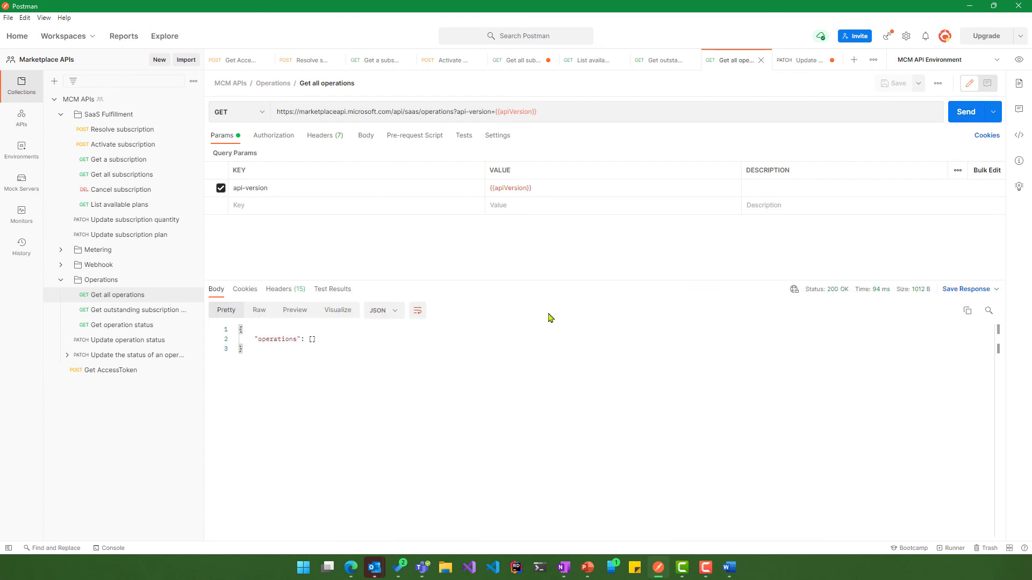
click(171, 312)
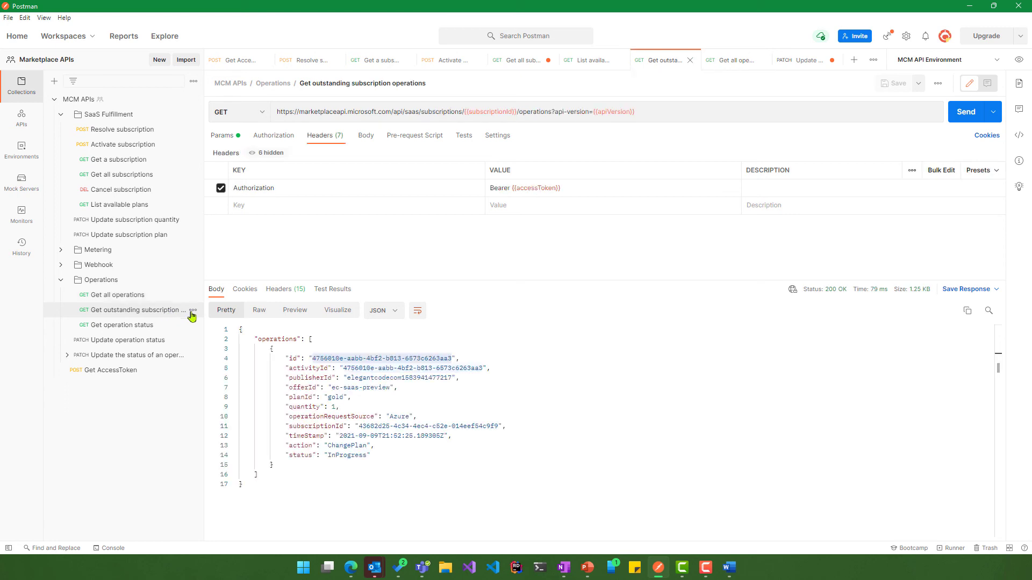
click(960, 119)
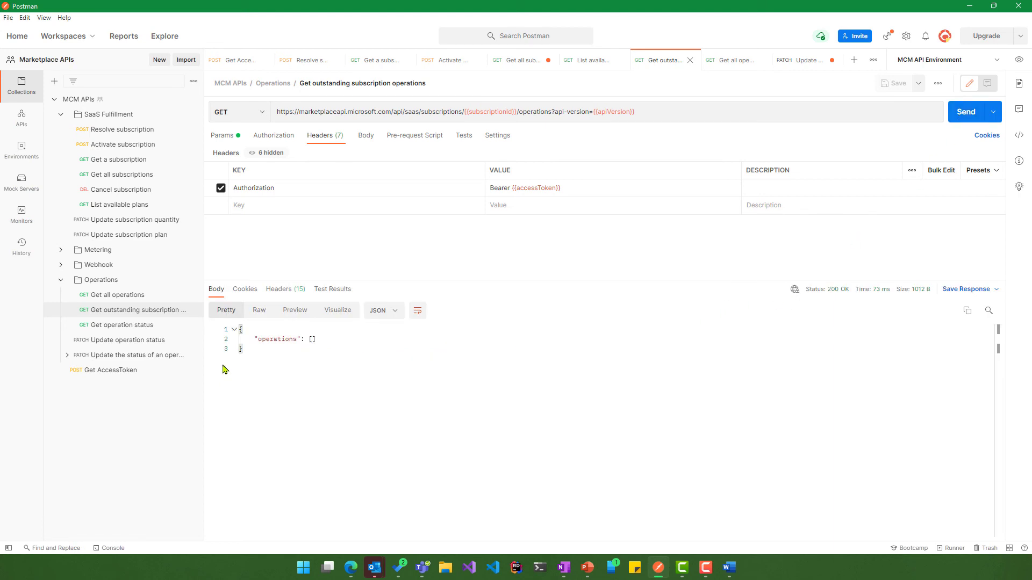
Replace OPERATION_ID in the Get operation status URL with the copied operation id, send the request, and check the returned status
click(155, 326)
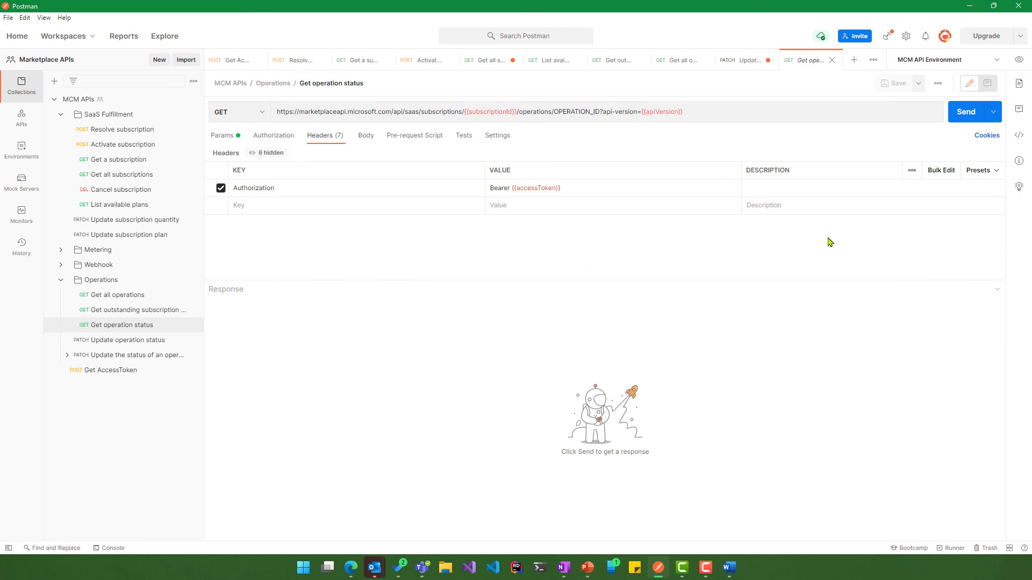
double_click(575, 112)
key(ctrl+v)
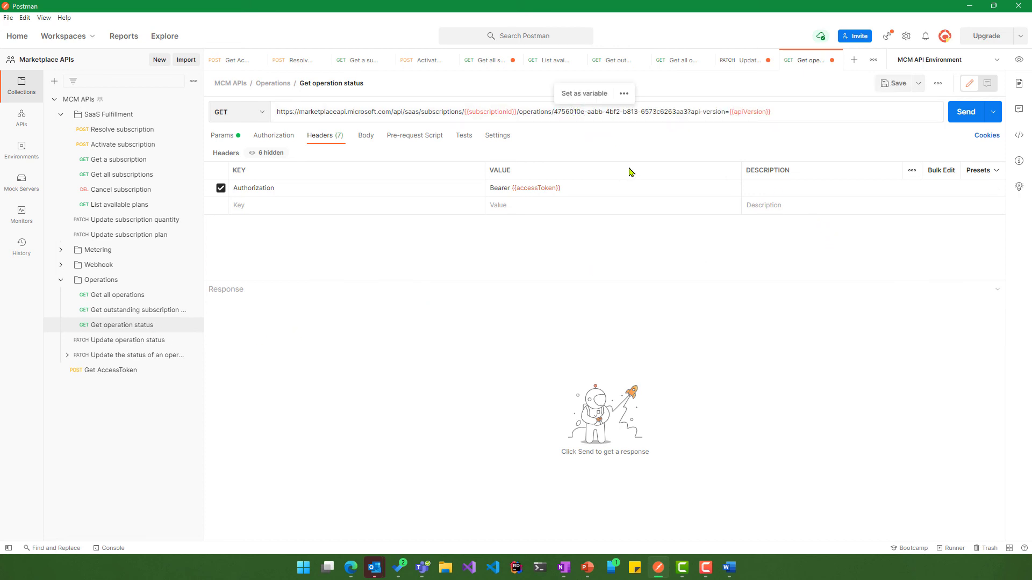
click(779, 143)
click(962, 111)
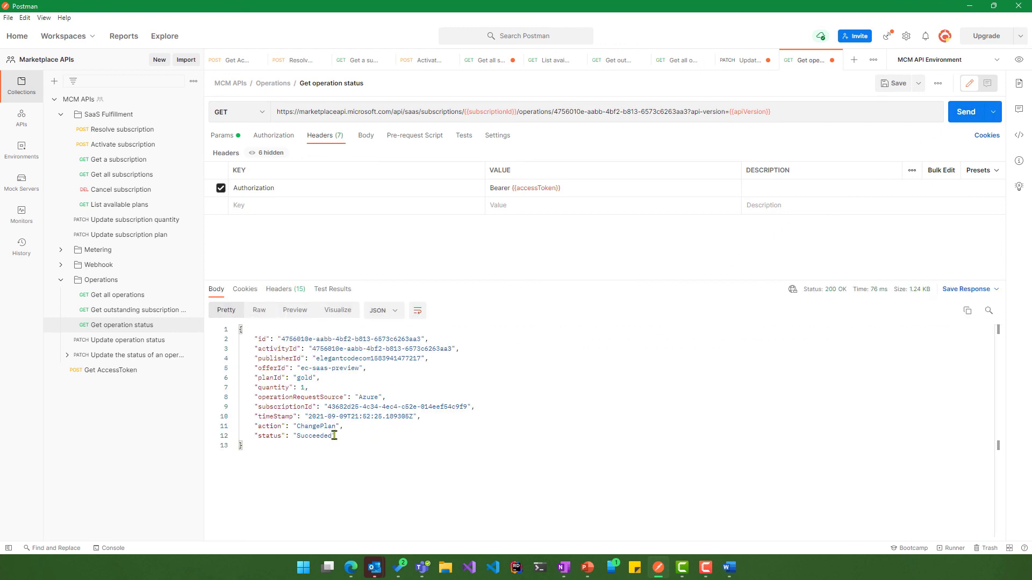
double_click(317, 436)
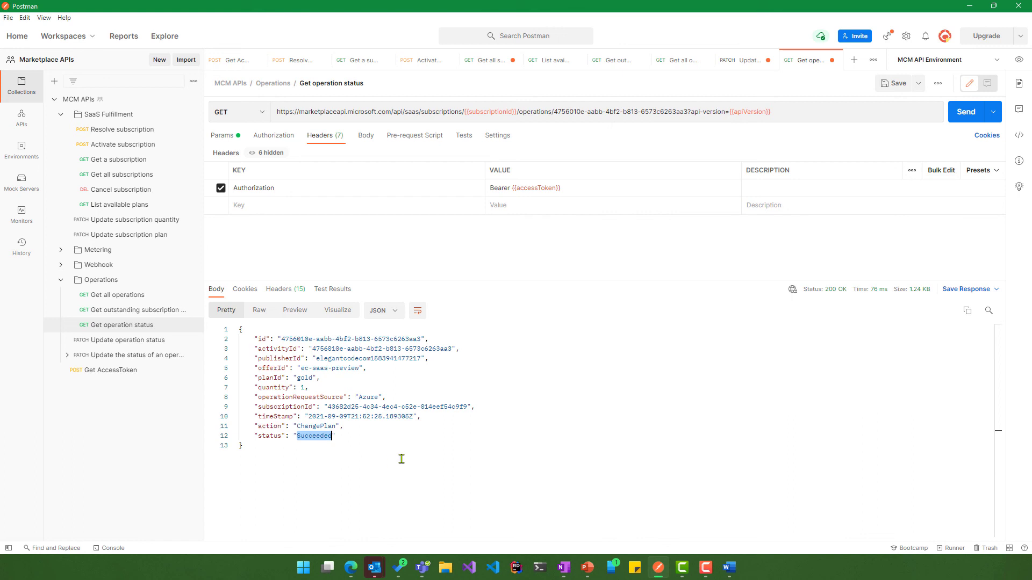
Check the action and planId values in the operation status response, and send the Cancel subscription DELETE request
double_click(317, 428)
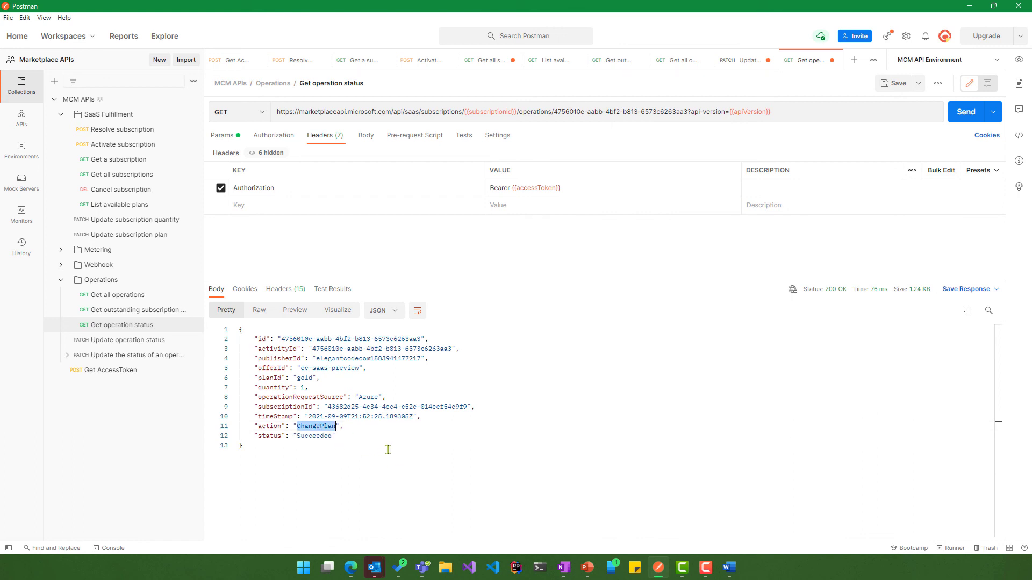
double_click(303, 378)
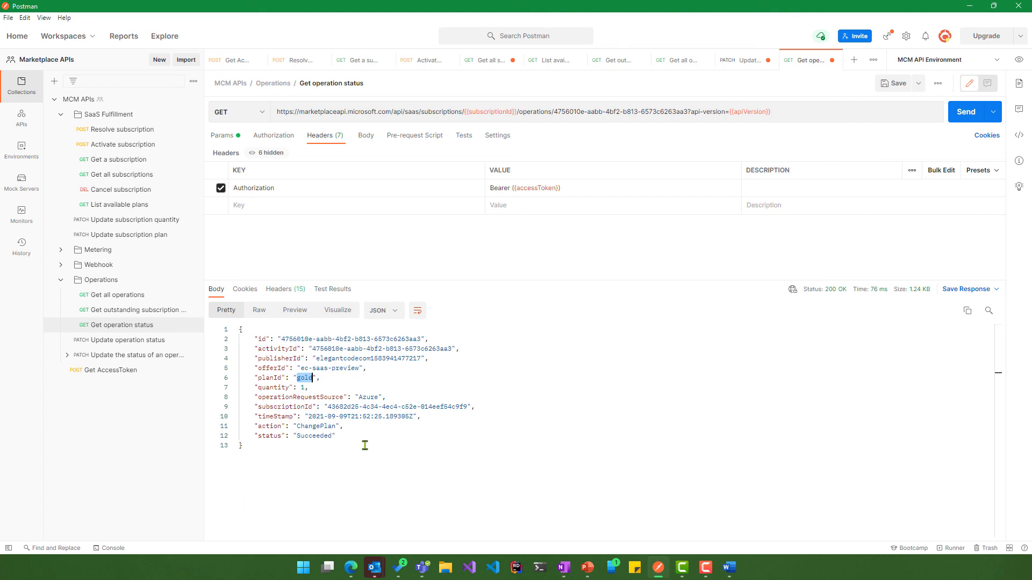
click(164, 194)
click(961, 114)
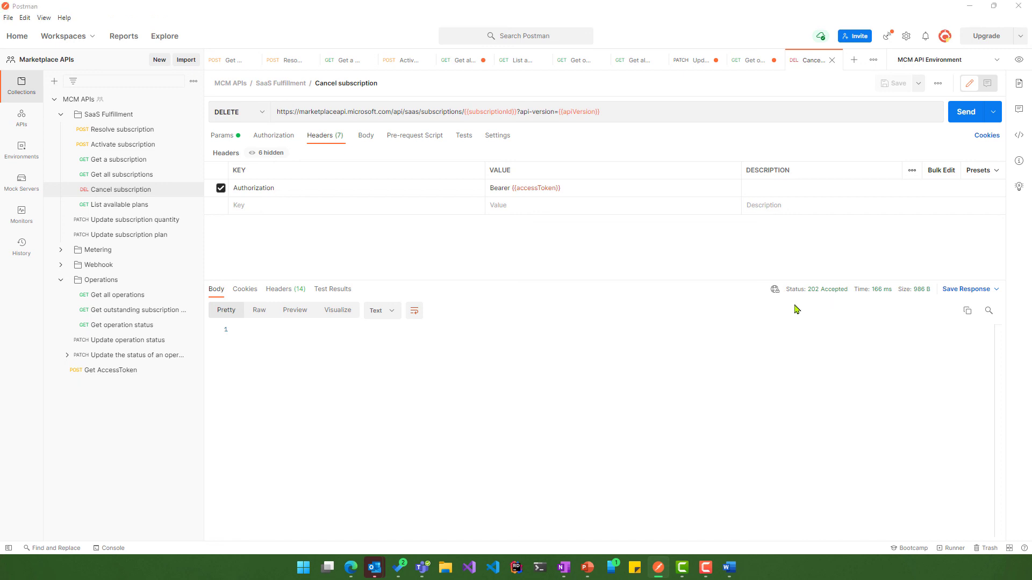
Switch to the Azure portal, reload the saas-sample-purchase-06 overview page, and check its subscription status
key(alt+Tab)
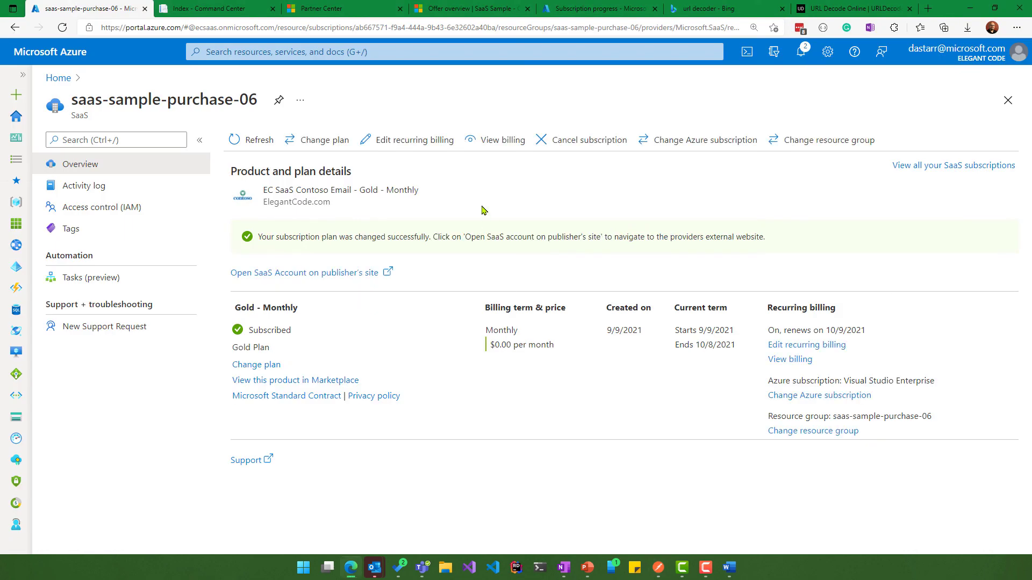
key(F5)
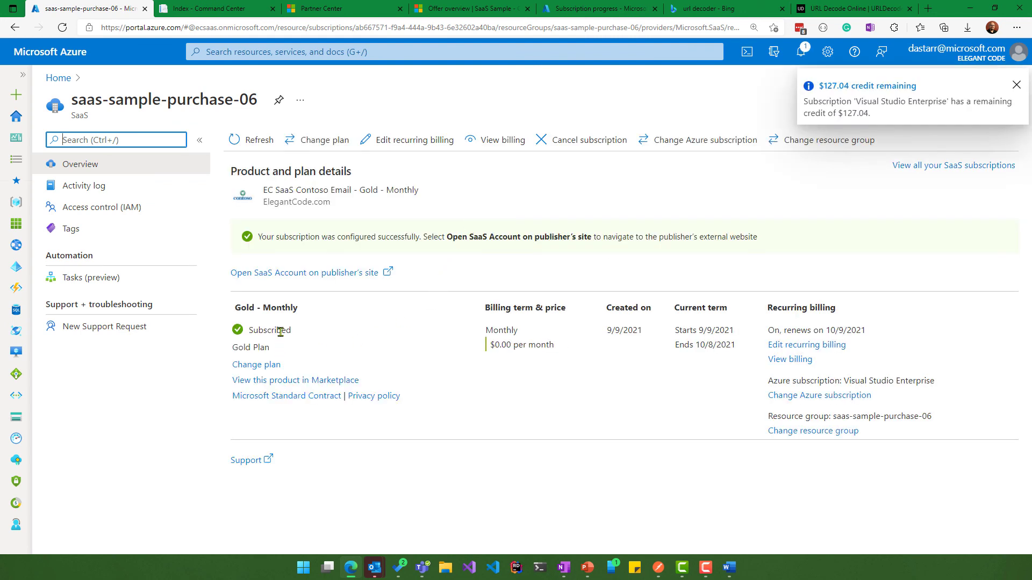
double_click(280, 332)
click(433, 347)
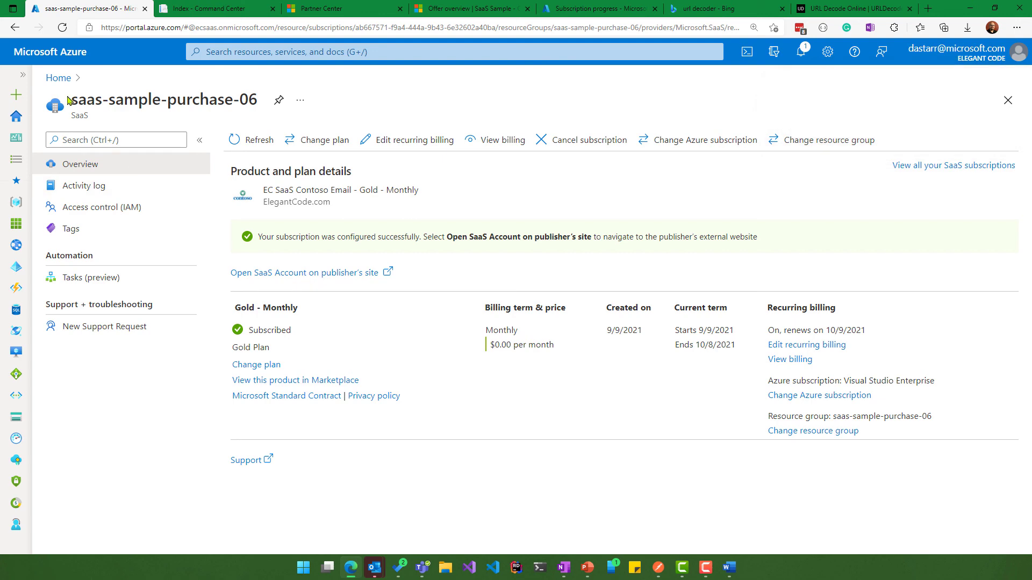
Open the list of all SaaS resources and compare the status of saas-sample-purchase-06 with that of saas-sample-purchase-03
click(211, 55)
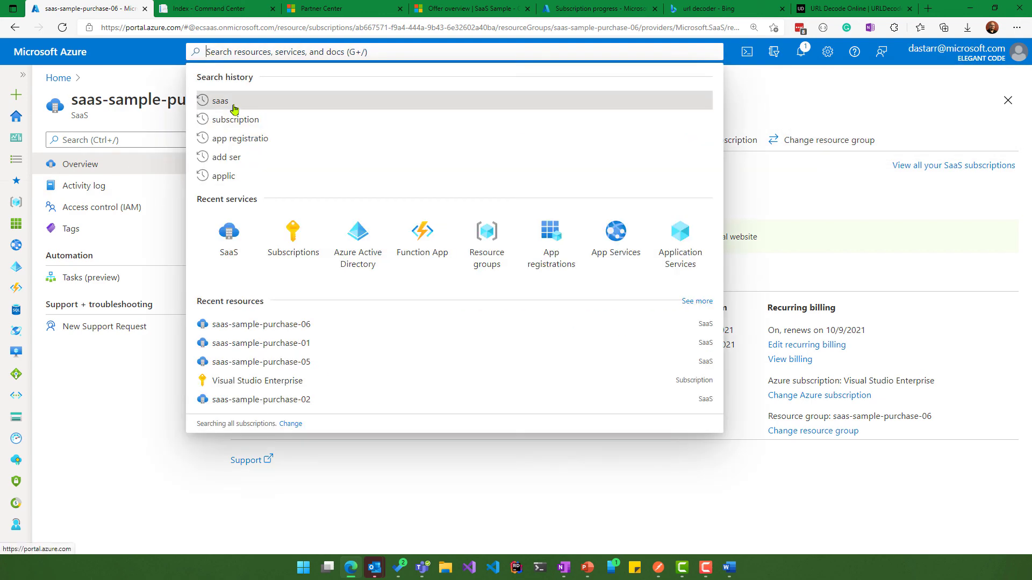
click(231, 234)
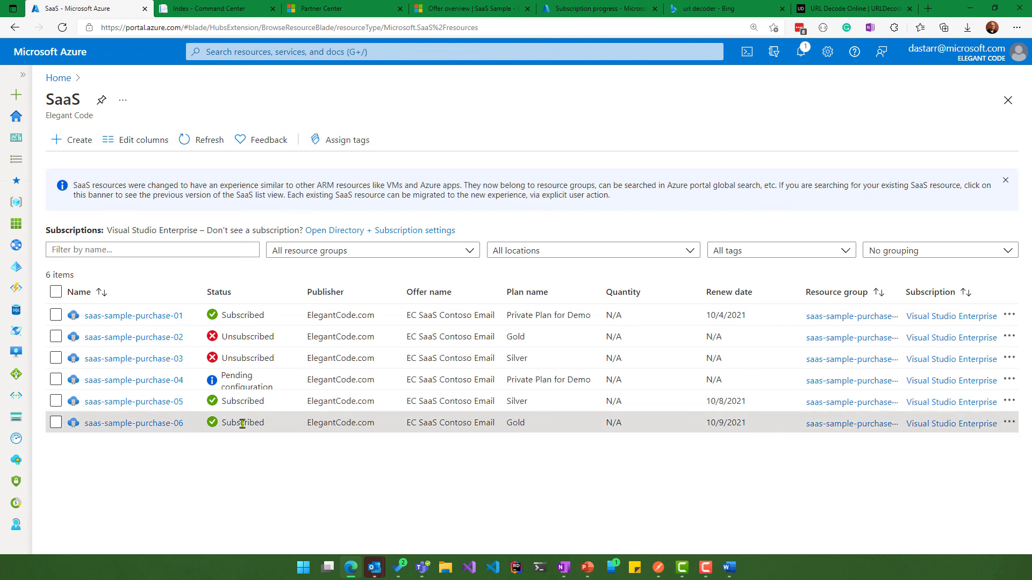
double_click(242, 424)
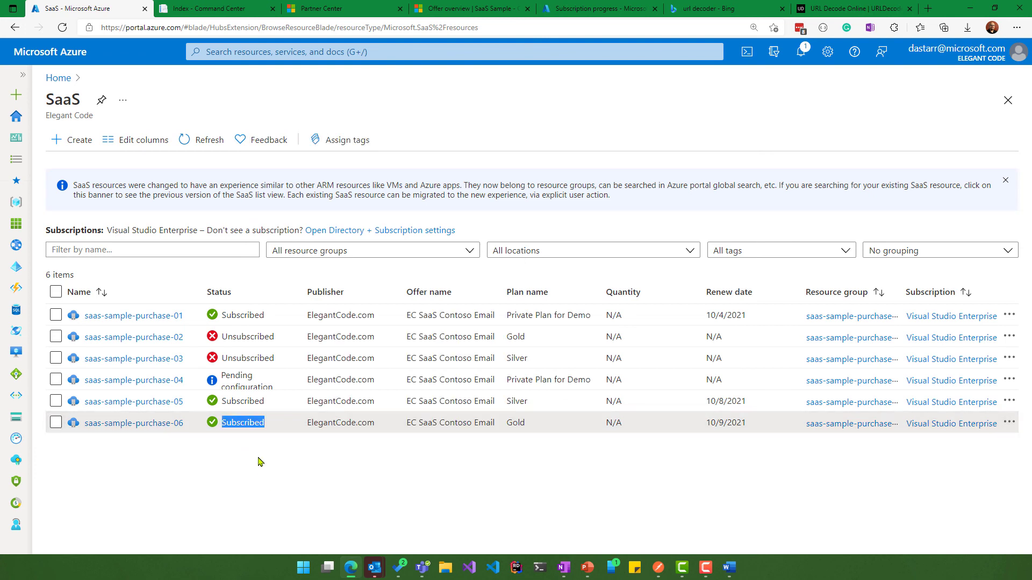
click(257, 359)
double_click(257, 359)
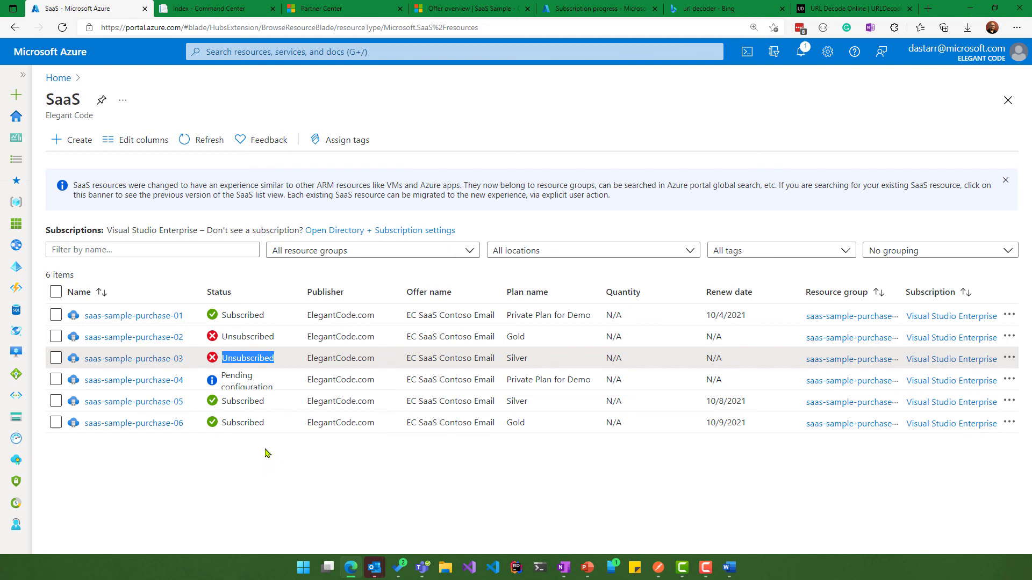
click(265, 453)
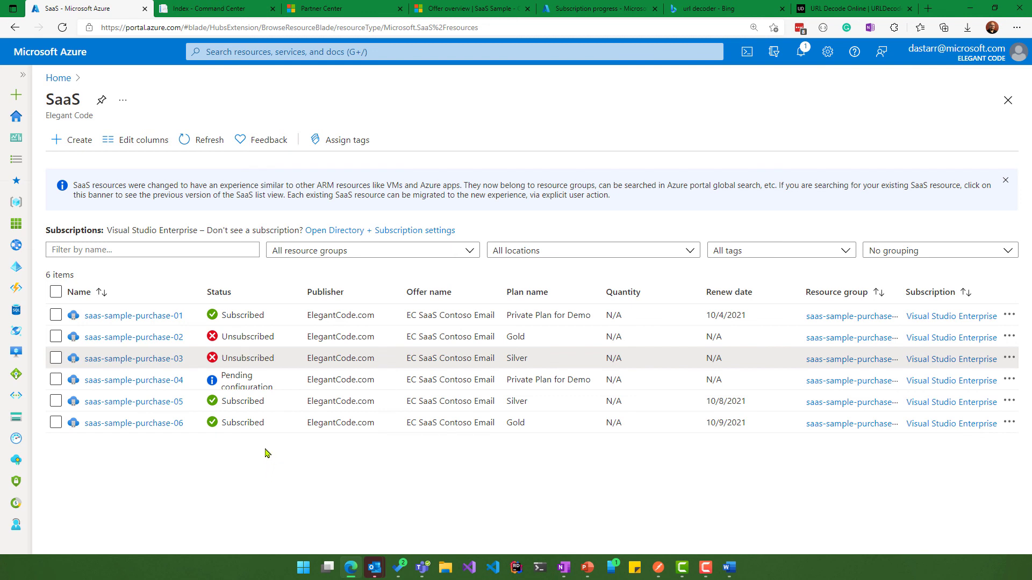